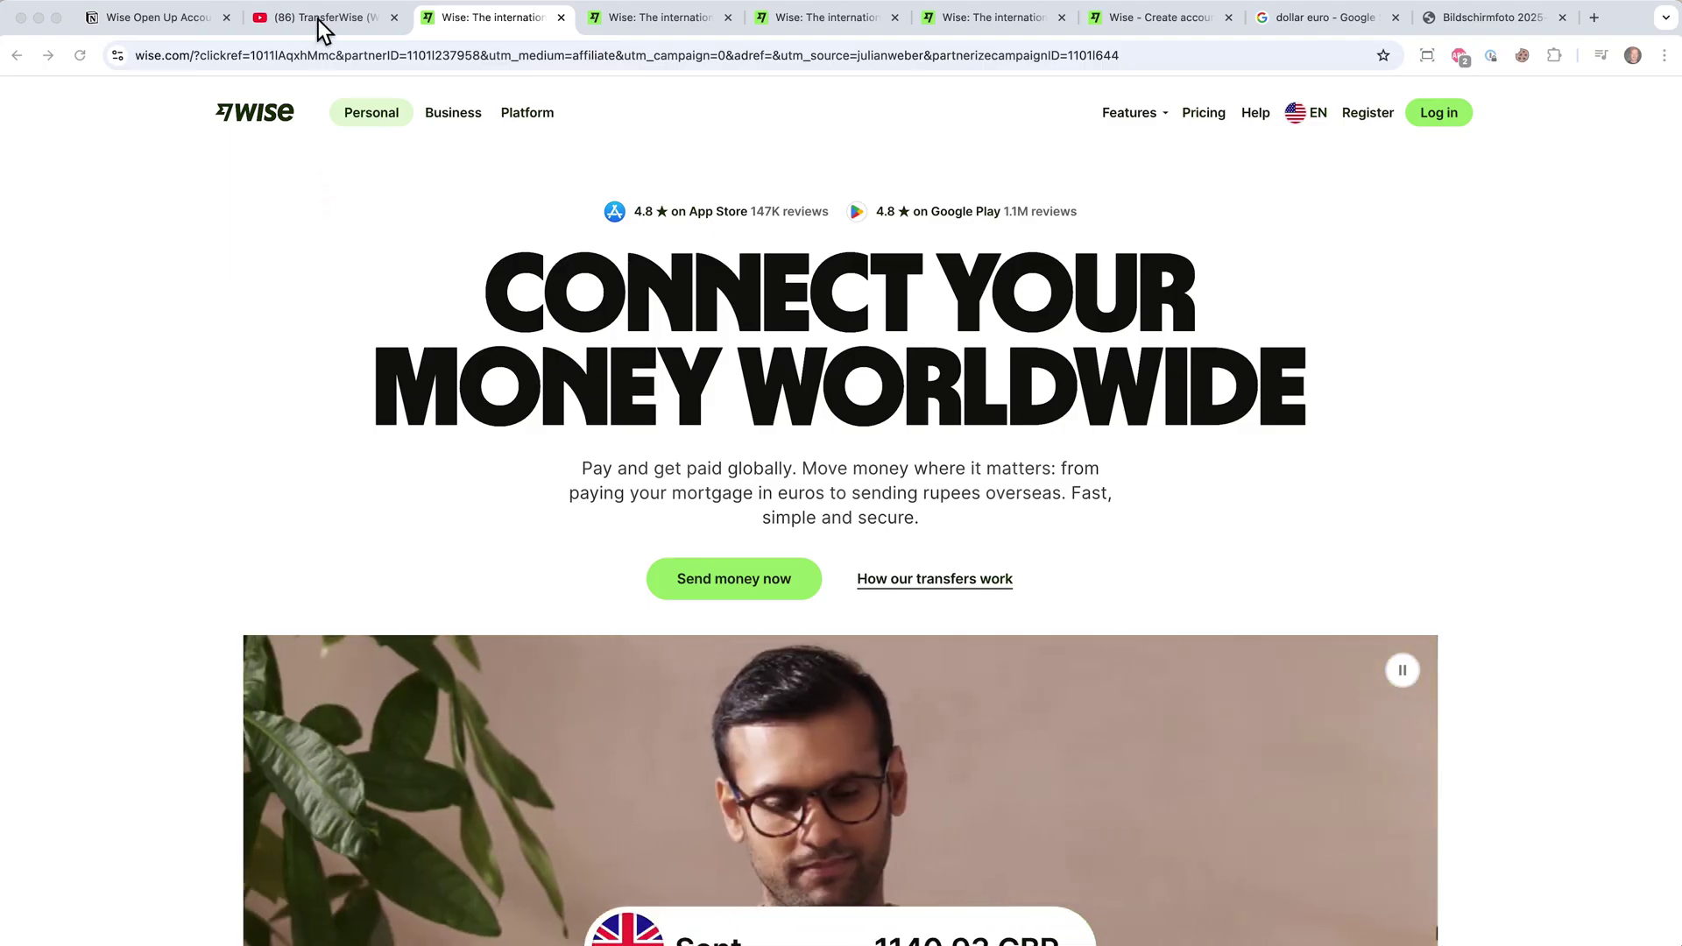
Open the Wise homepage from the TransferWise tutorial video's description link
click(318, 20)
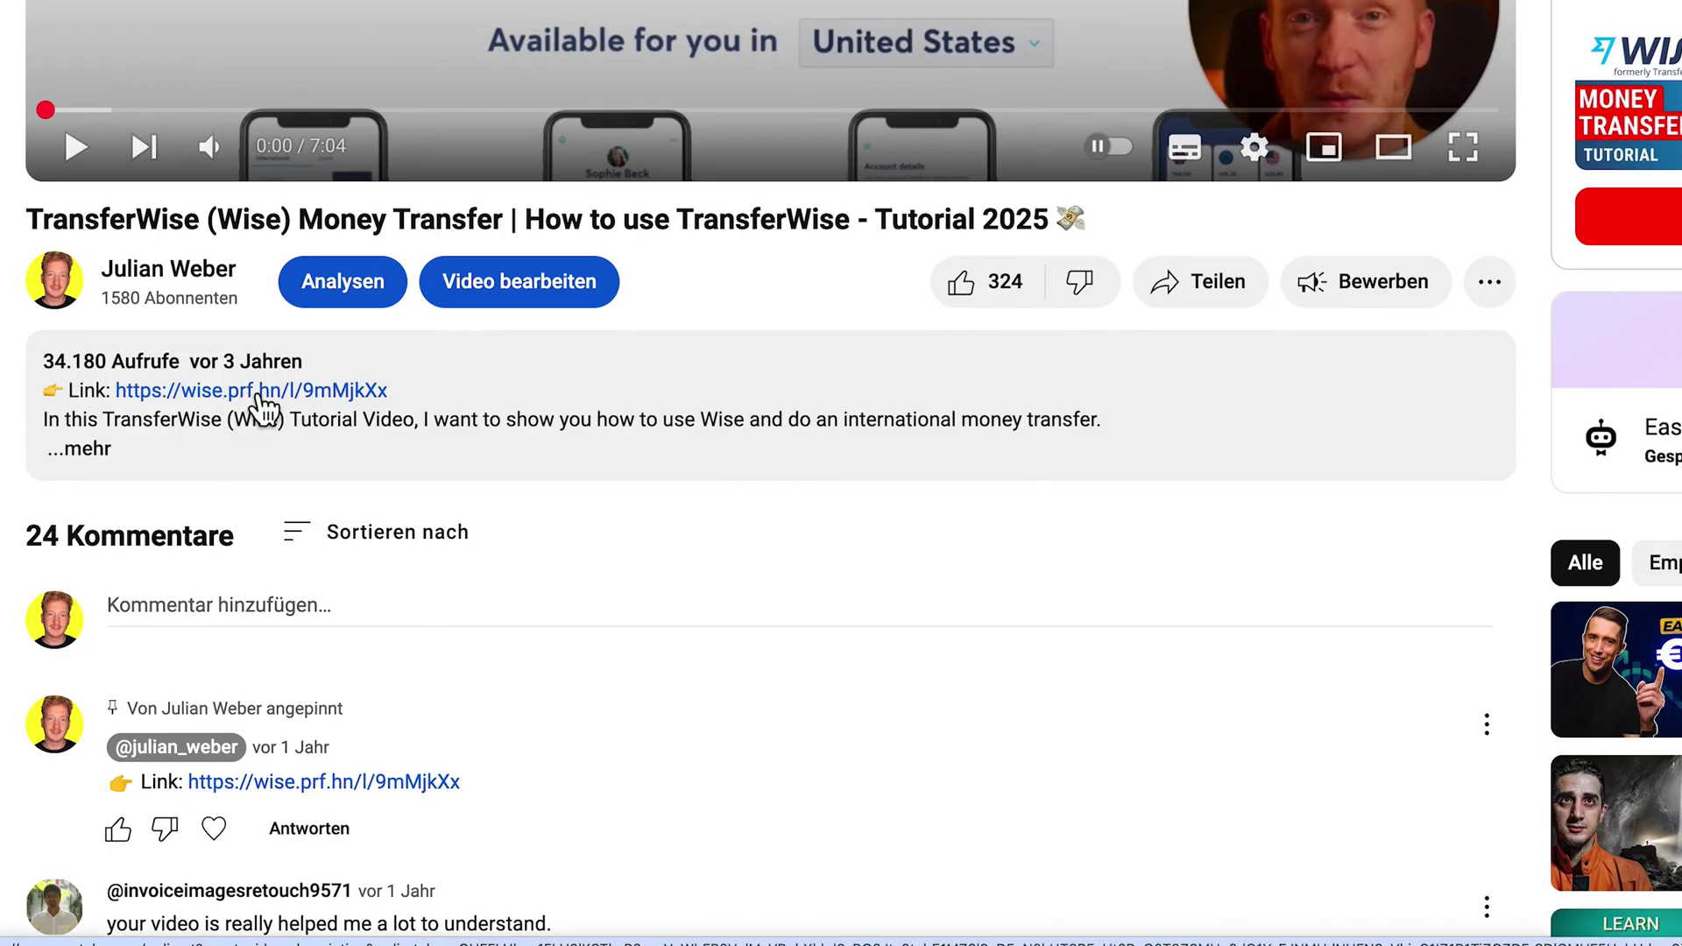
click(262, 409)
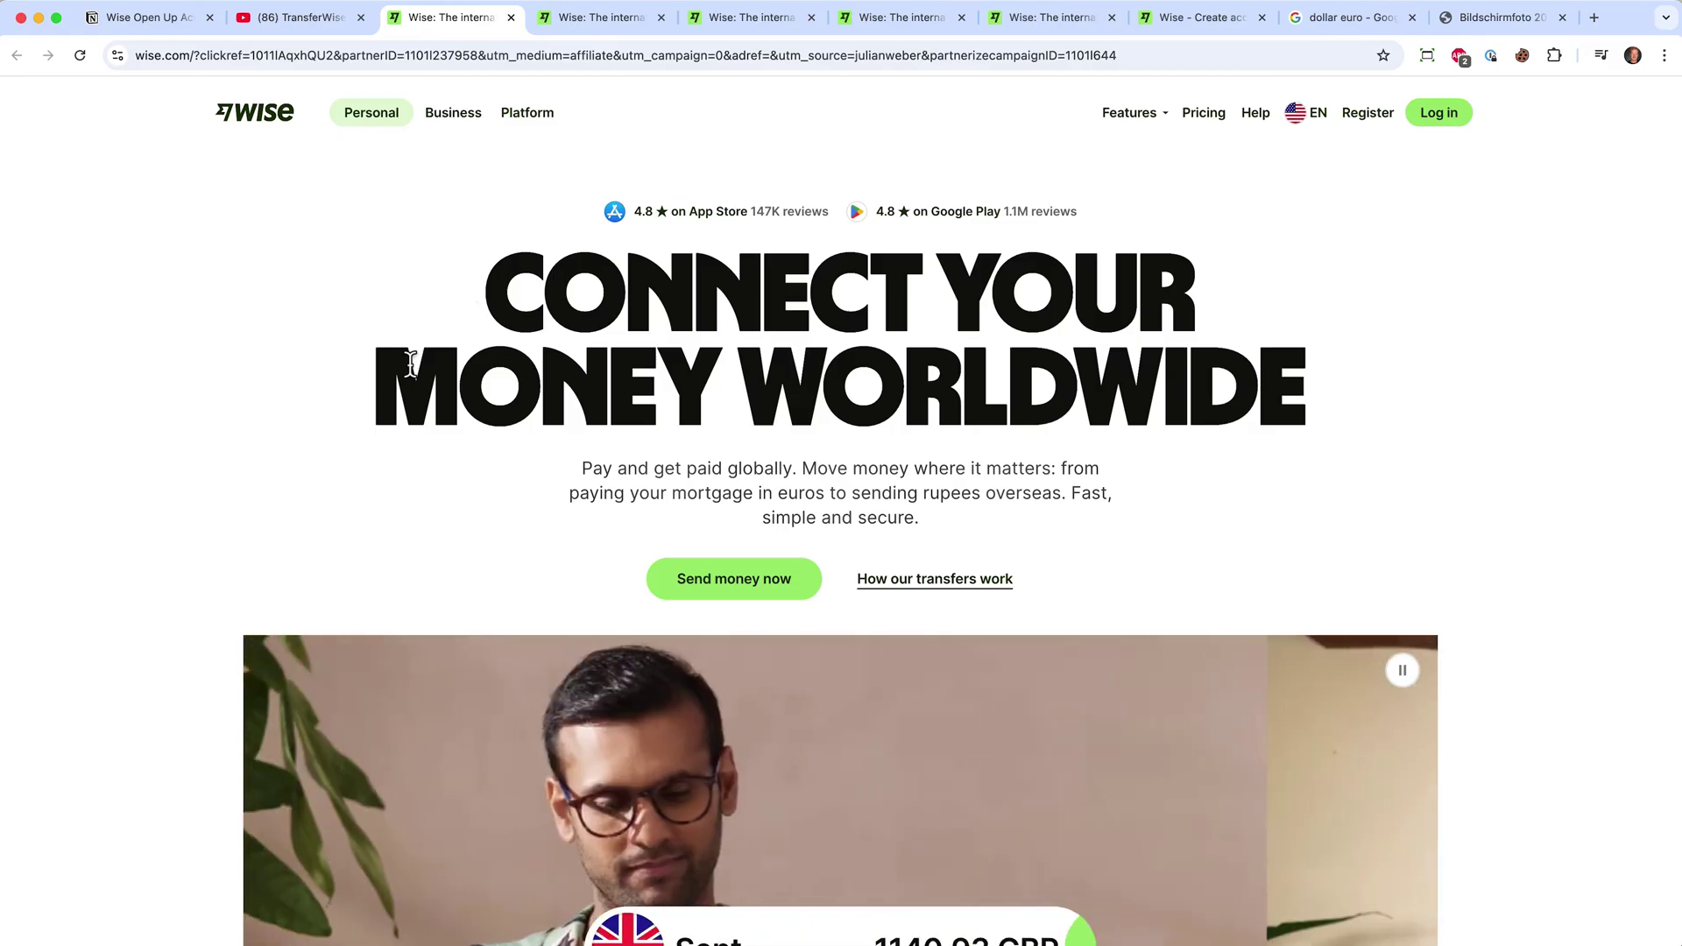
scroll(427, 393, down, 3)
scroll(426, 393, down, 2)
scroll(426, 393, down, 1)
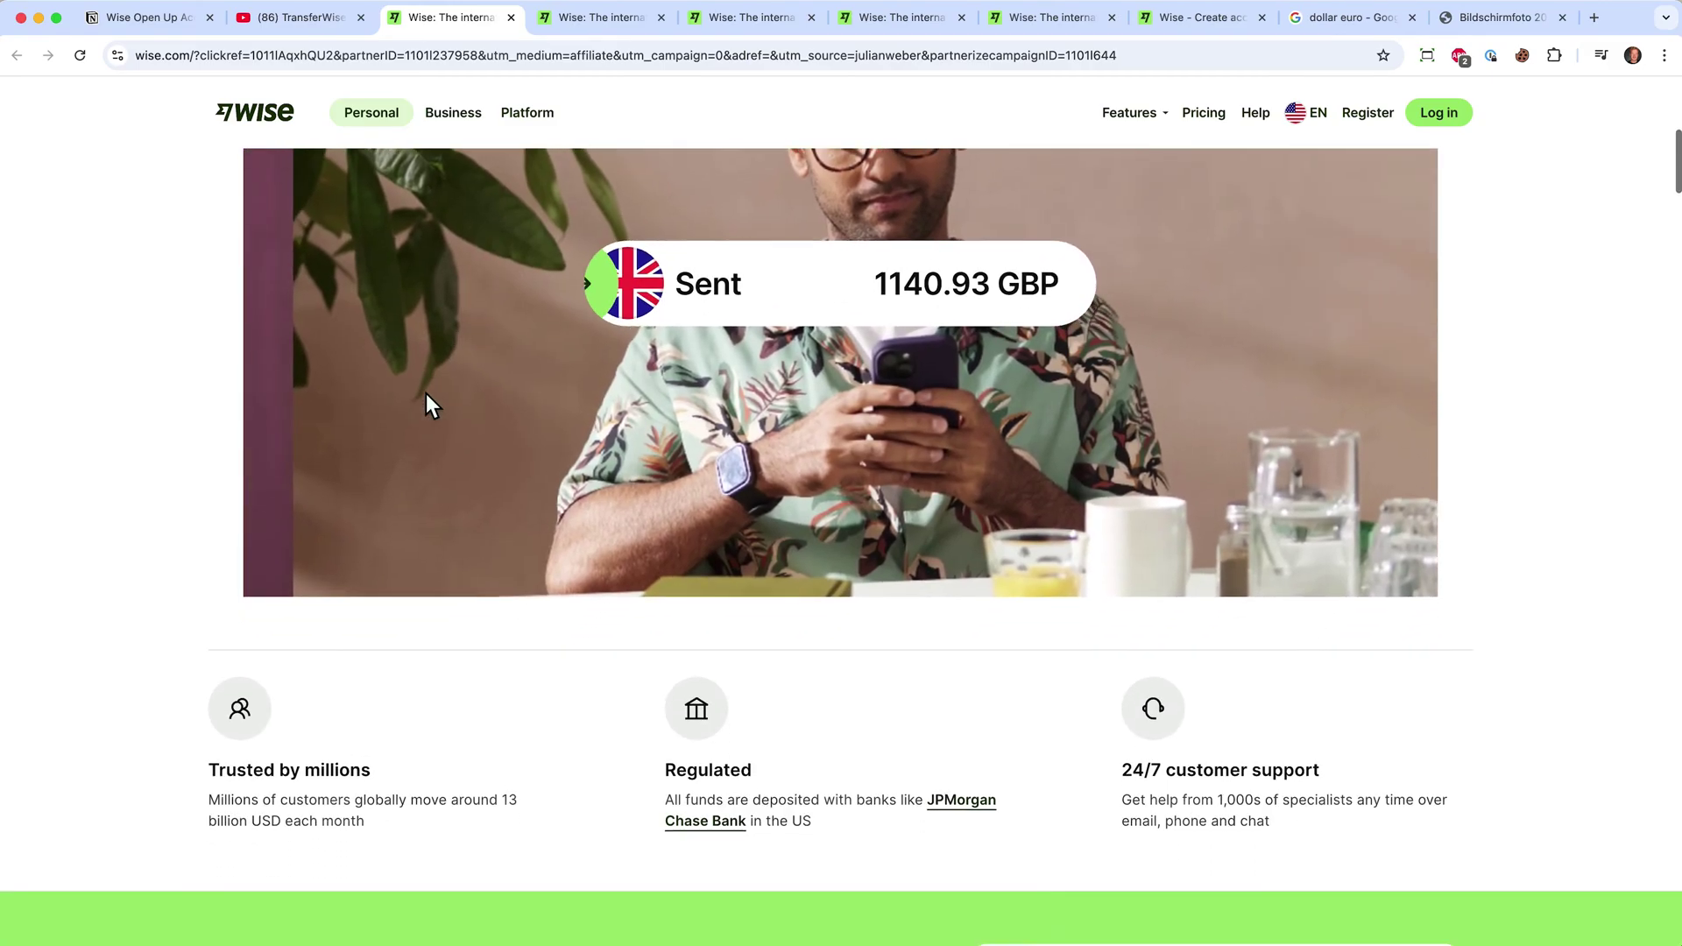
scroll(425, 393, down, 4)
scroll(426, 393, down, 2)
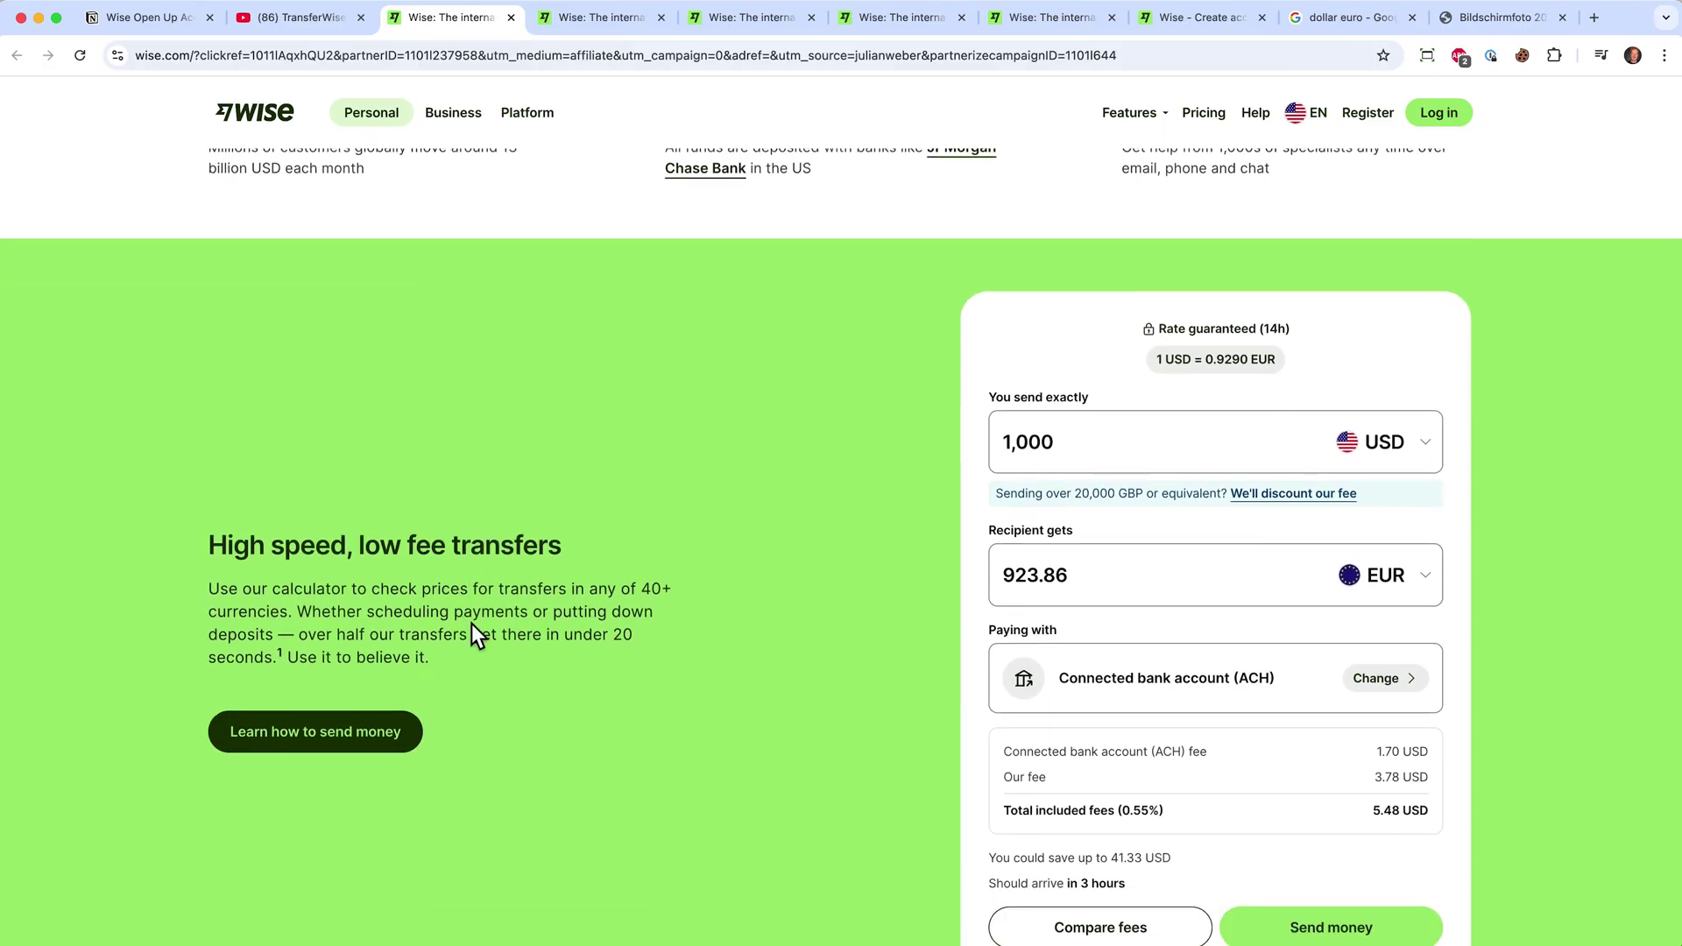
scroll(631, 670, down, 1)
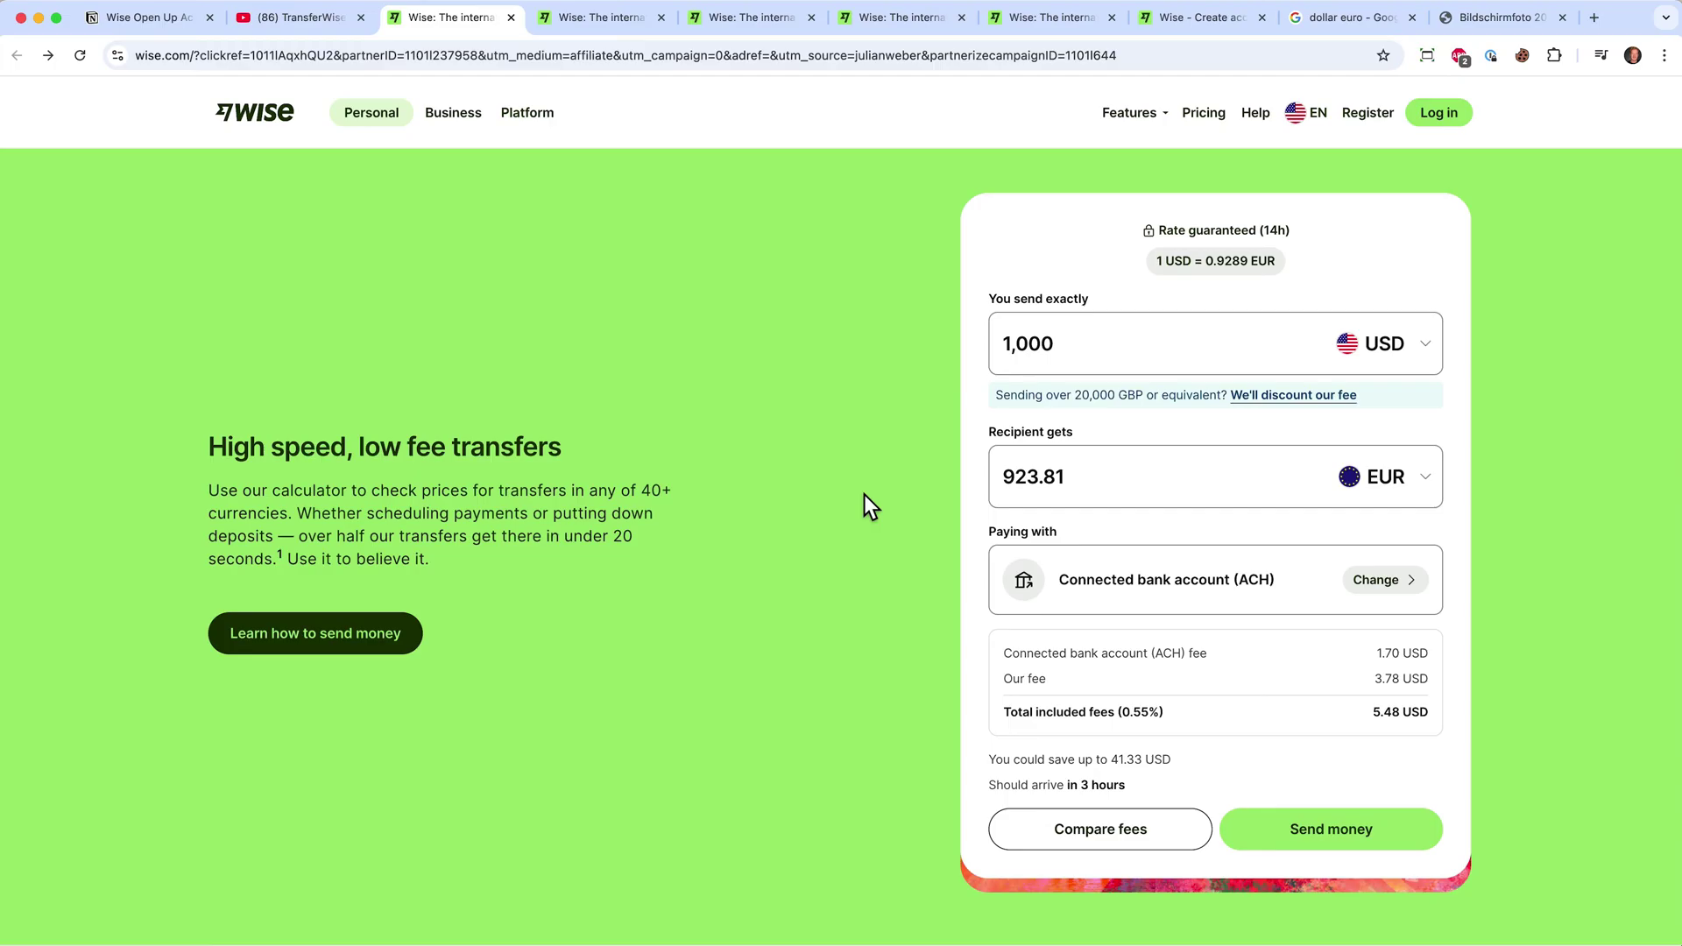
Register a new Wise account by email and confirm the address from the Gmail message
click(1367, 115)
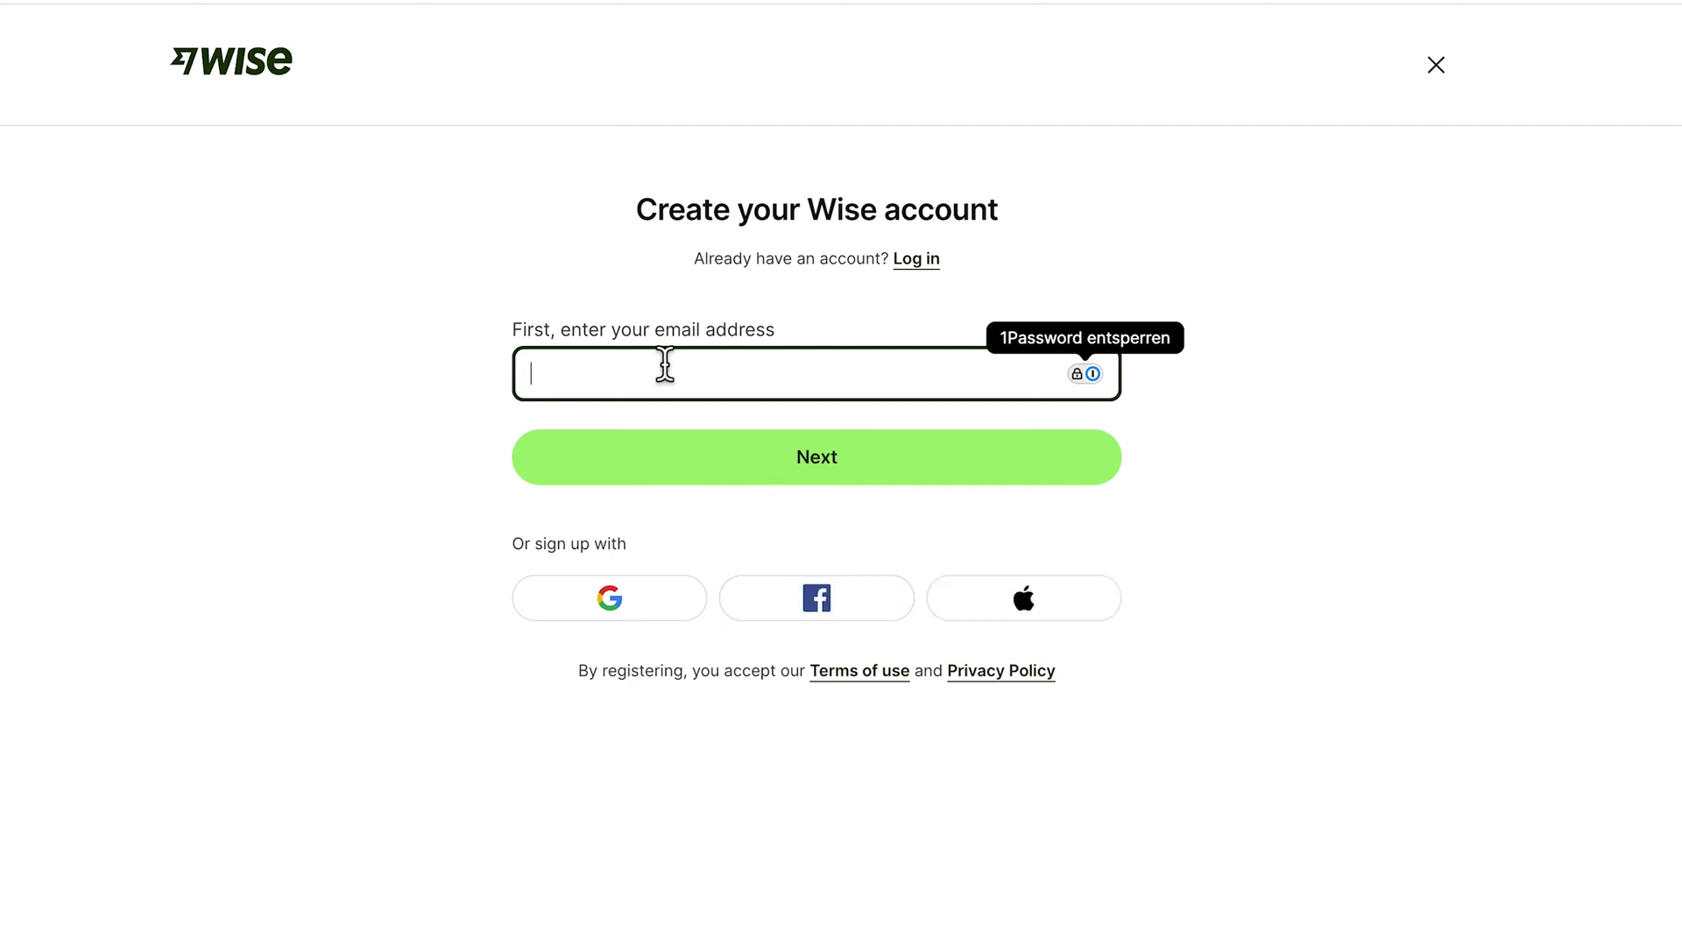
click(699, 457)
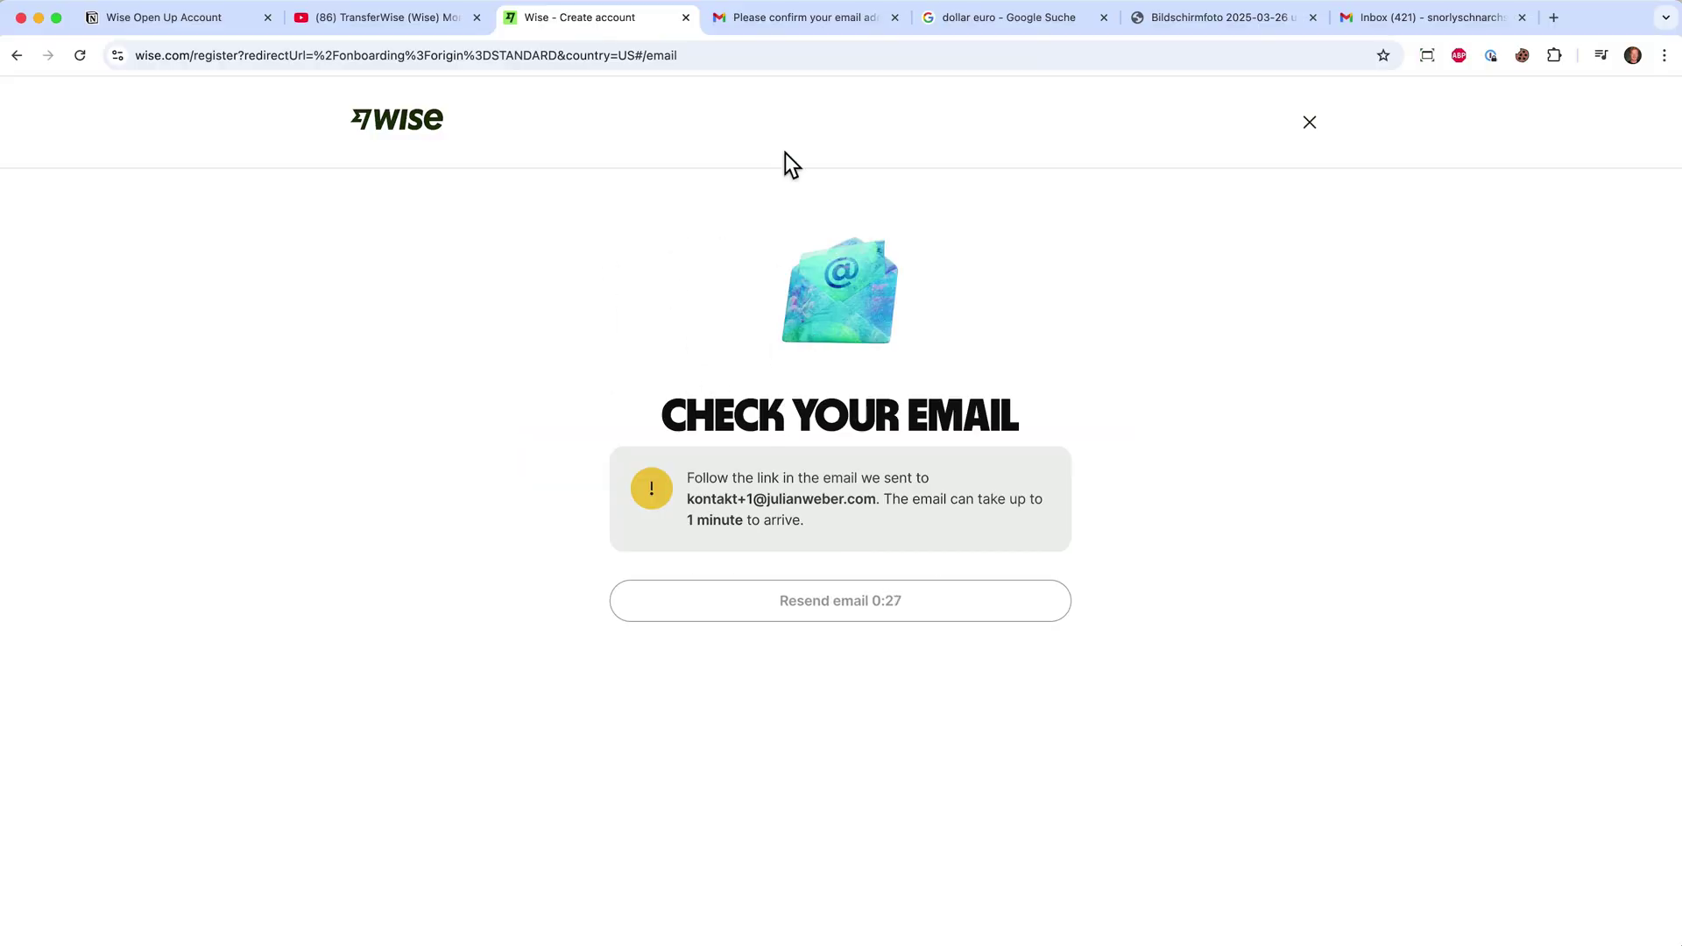
click(779, 17)
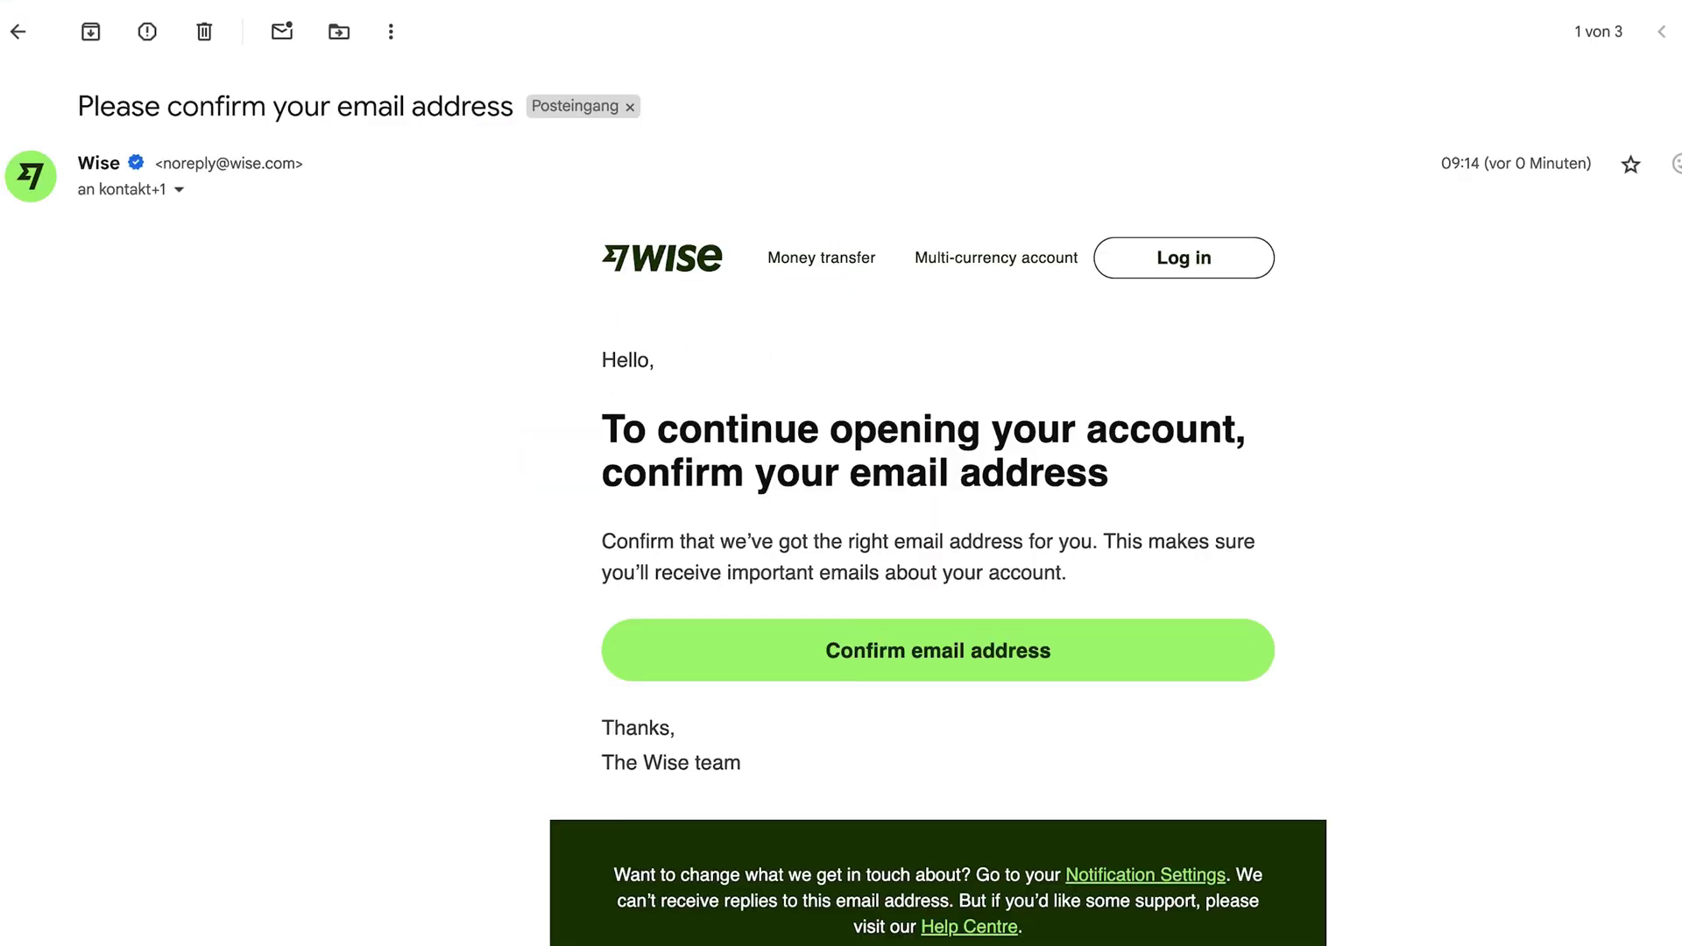
click(835, 670)
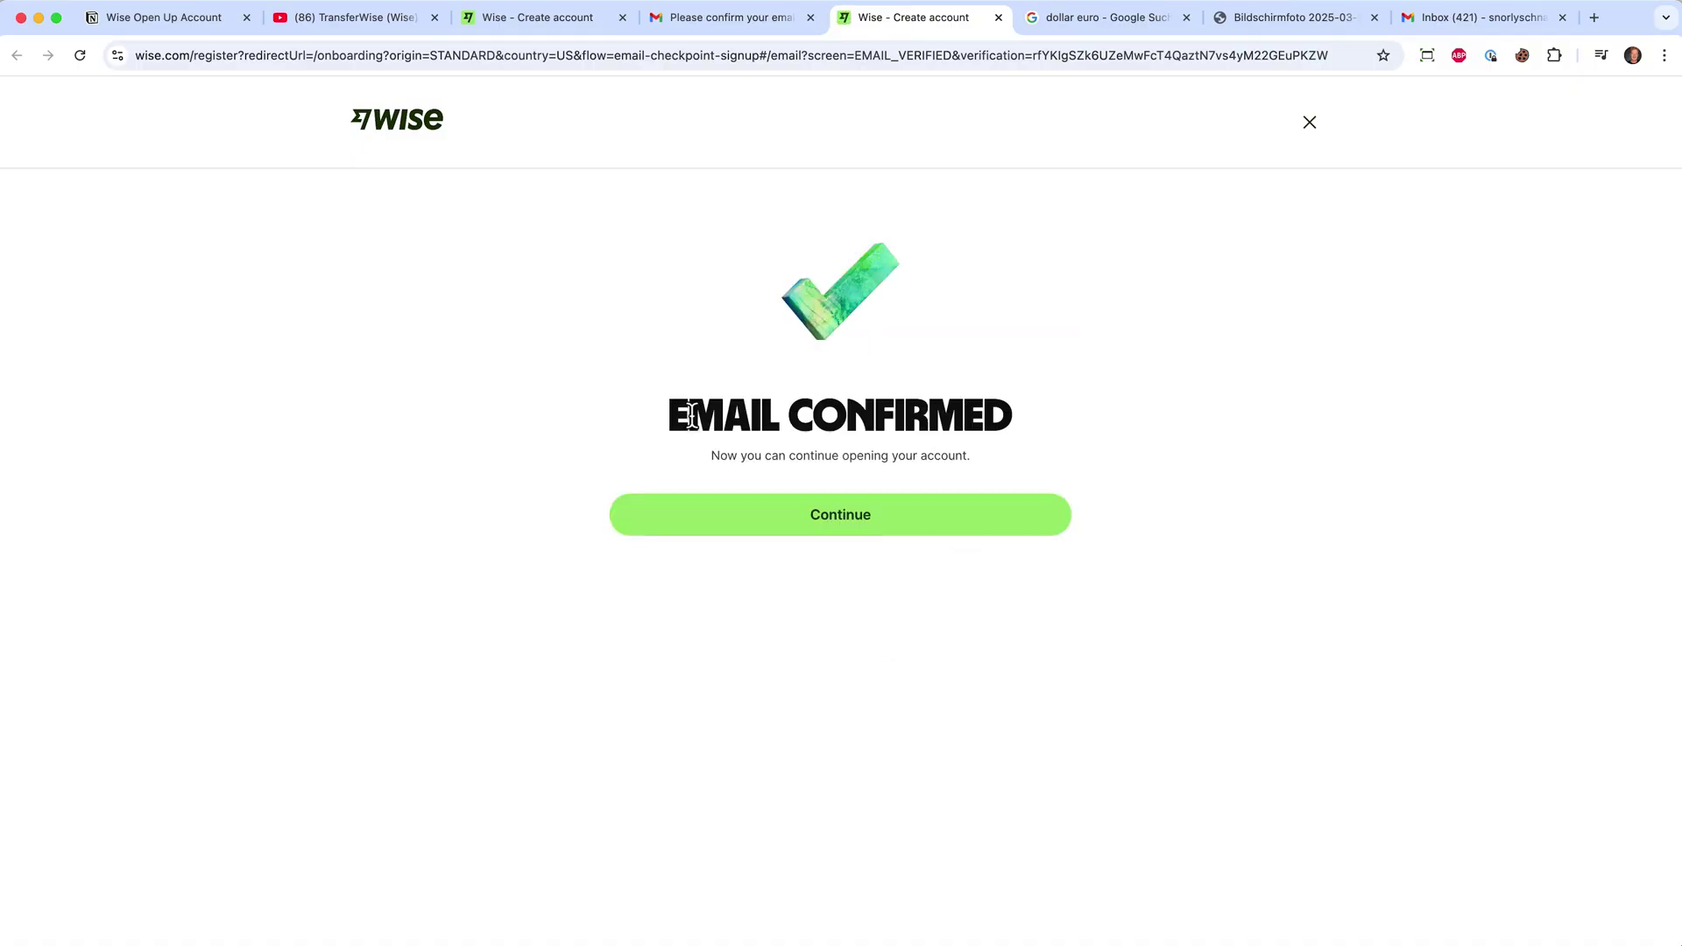
click(909, 517)
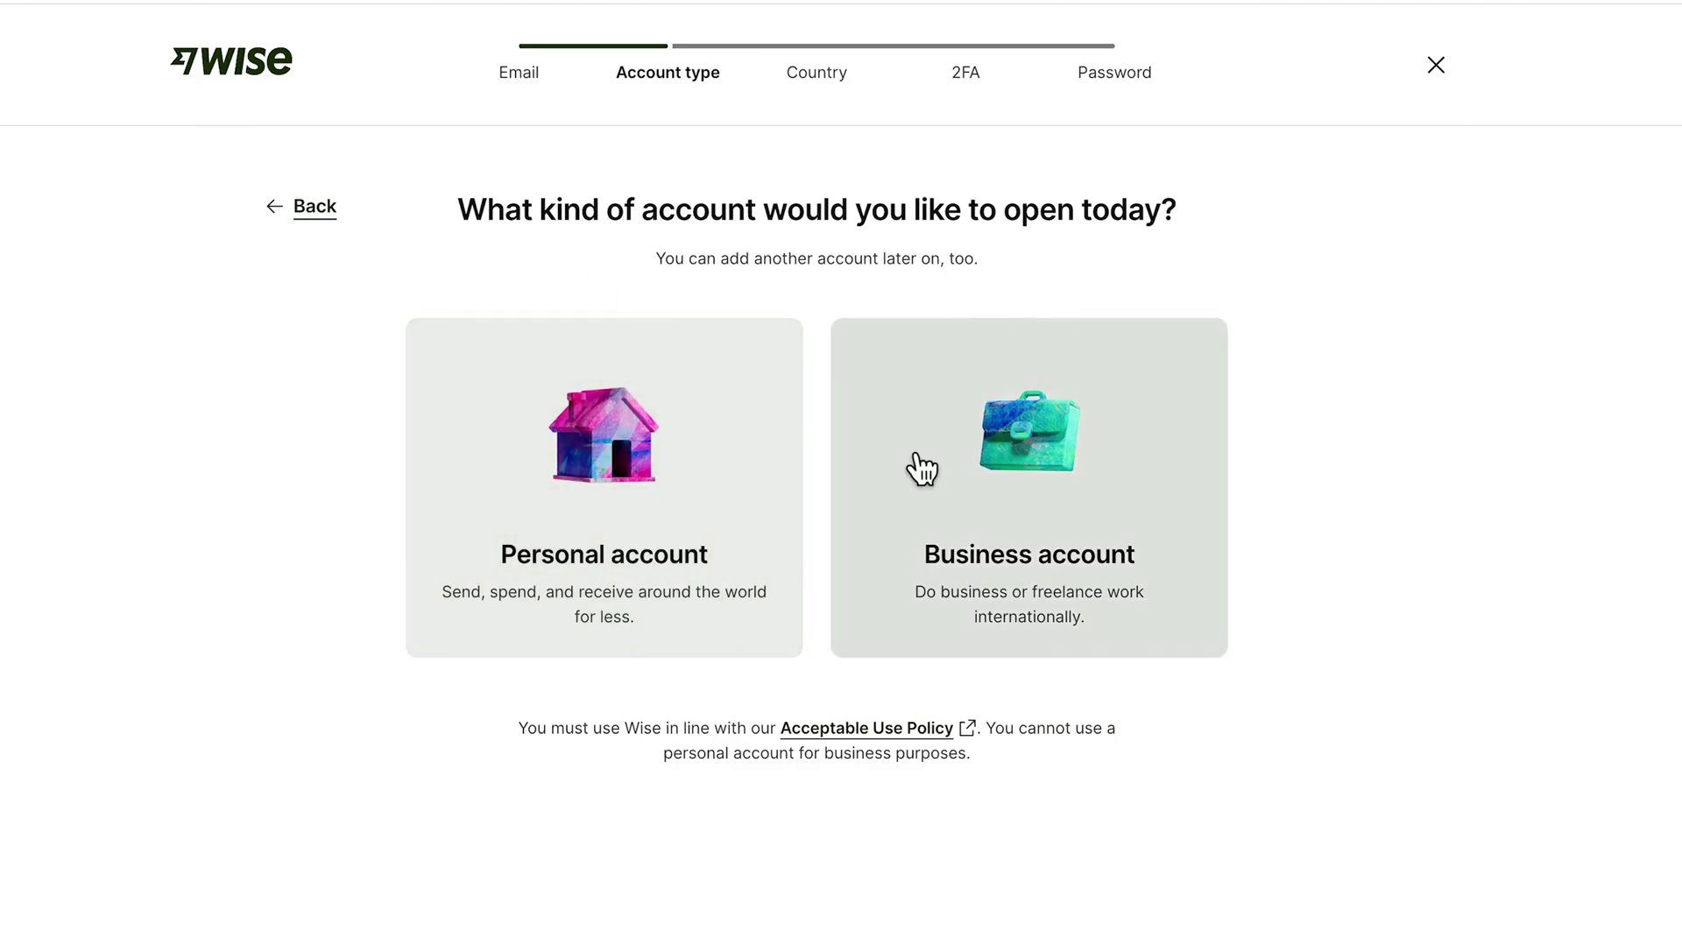
Choose a personal account in the United States, California, and agree to the usage restrictions
click(726, 499)
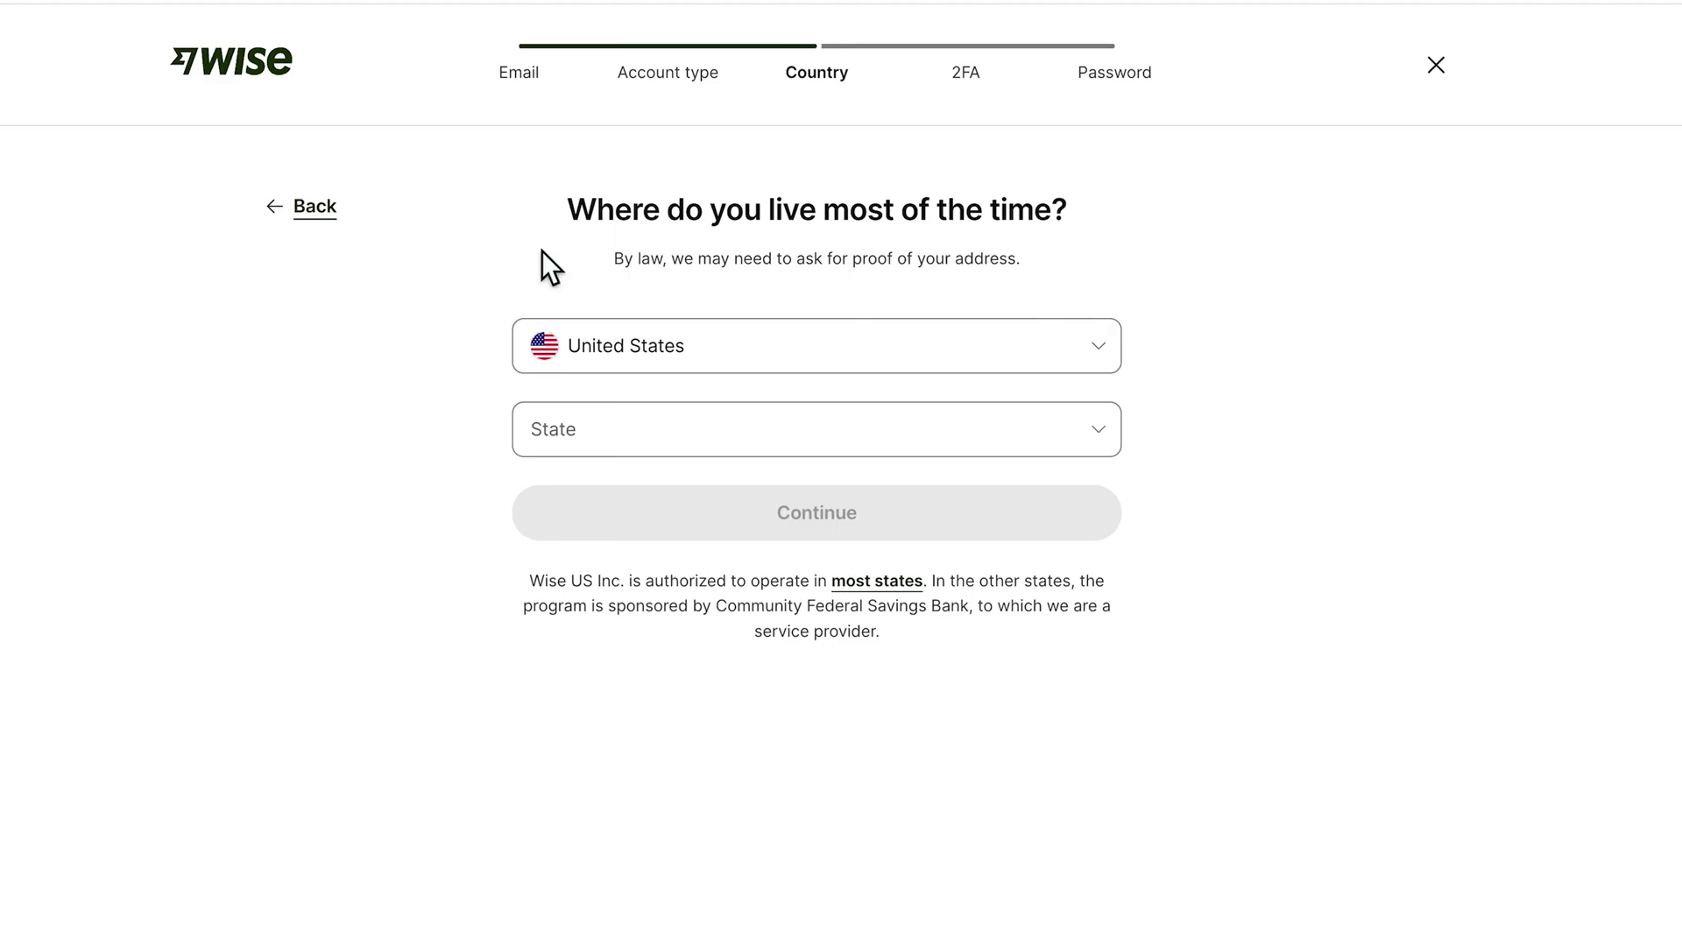
click(649, 444)
click(654, 448)
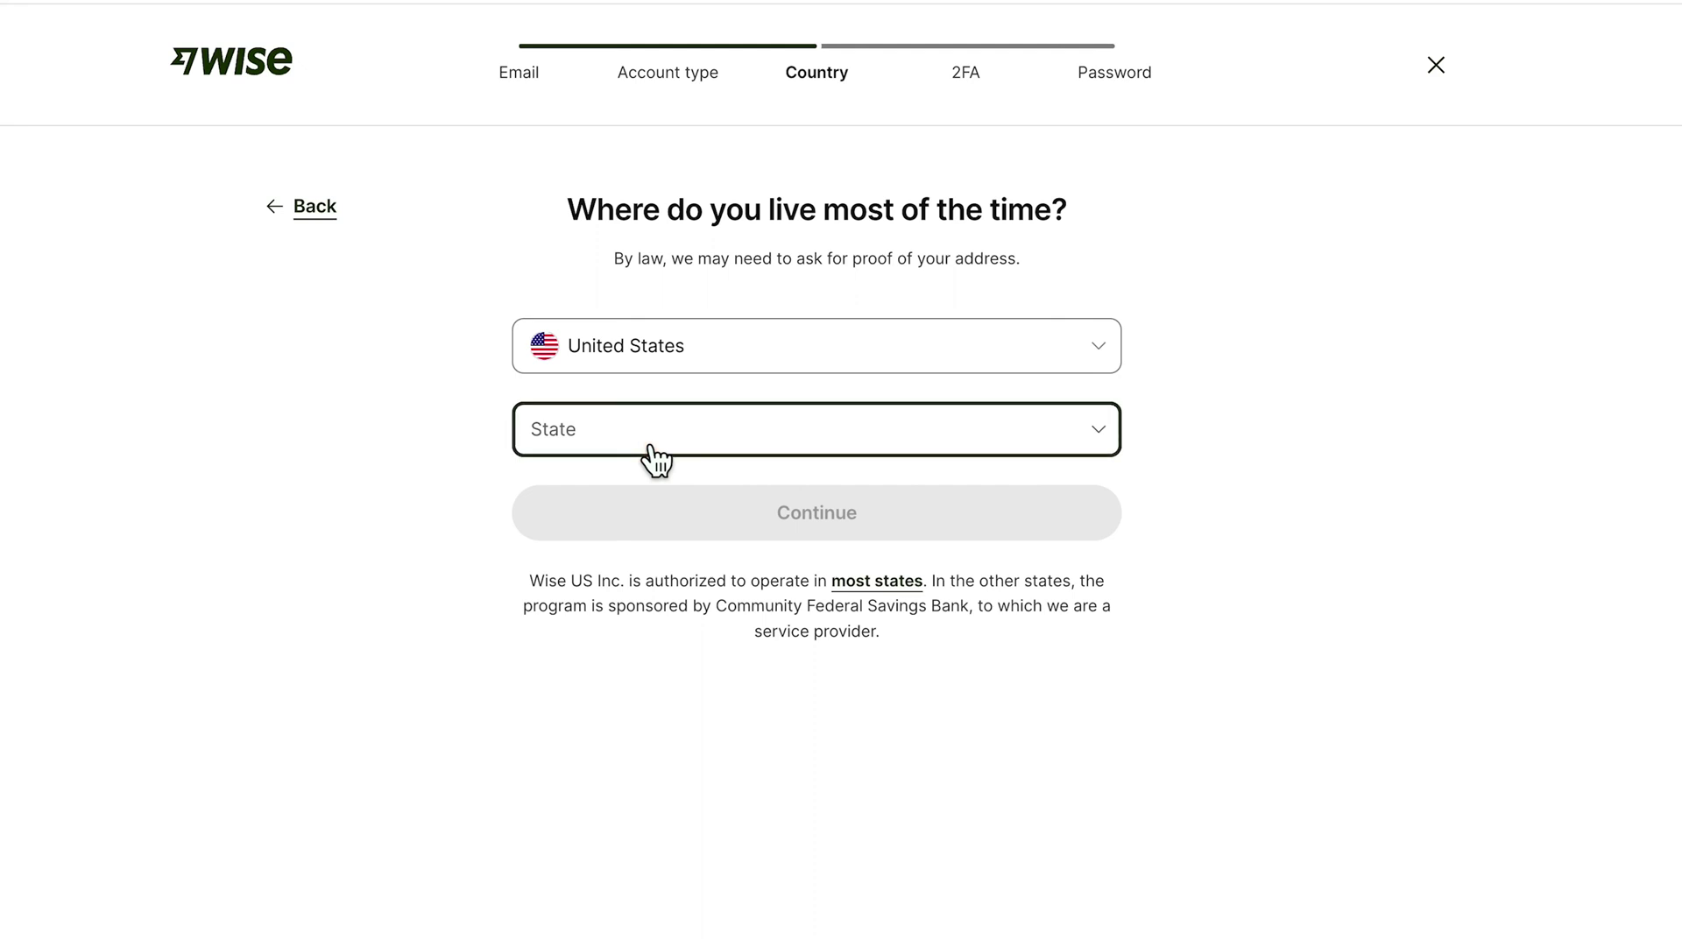
text(ca)
click(593, 641)
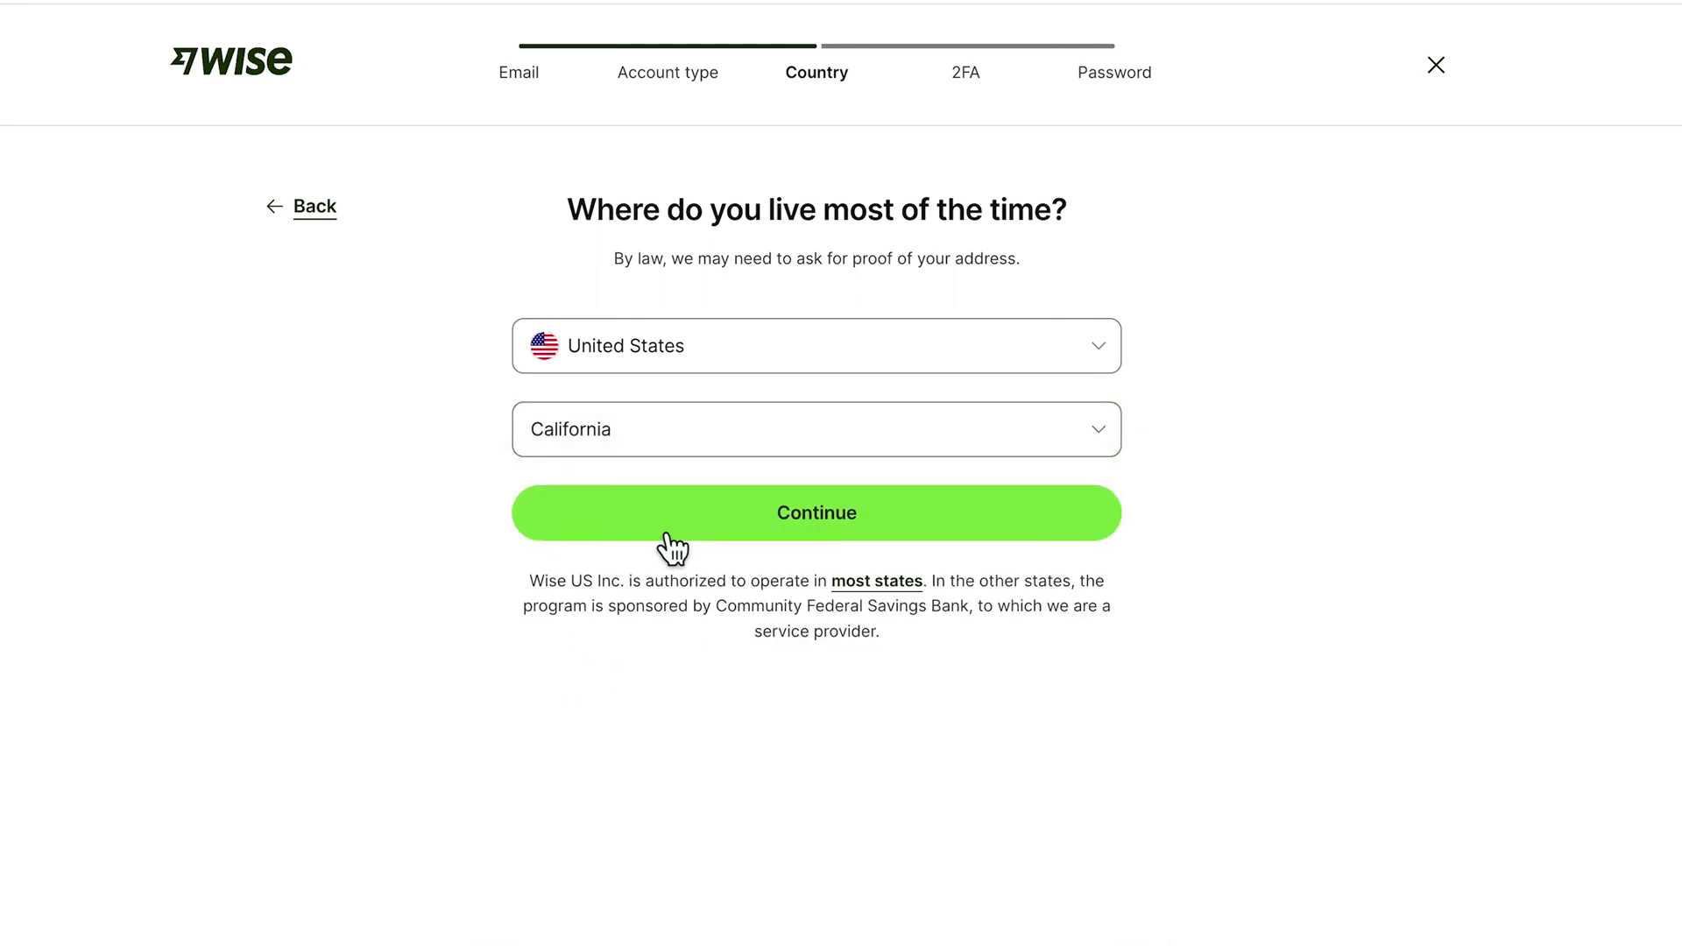
click(688, 534)
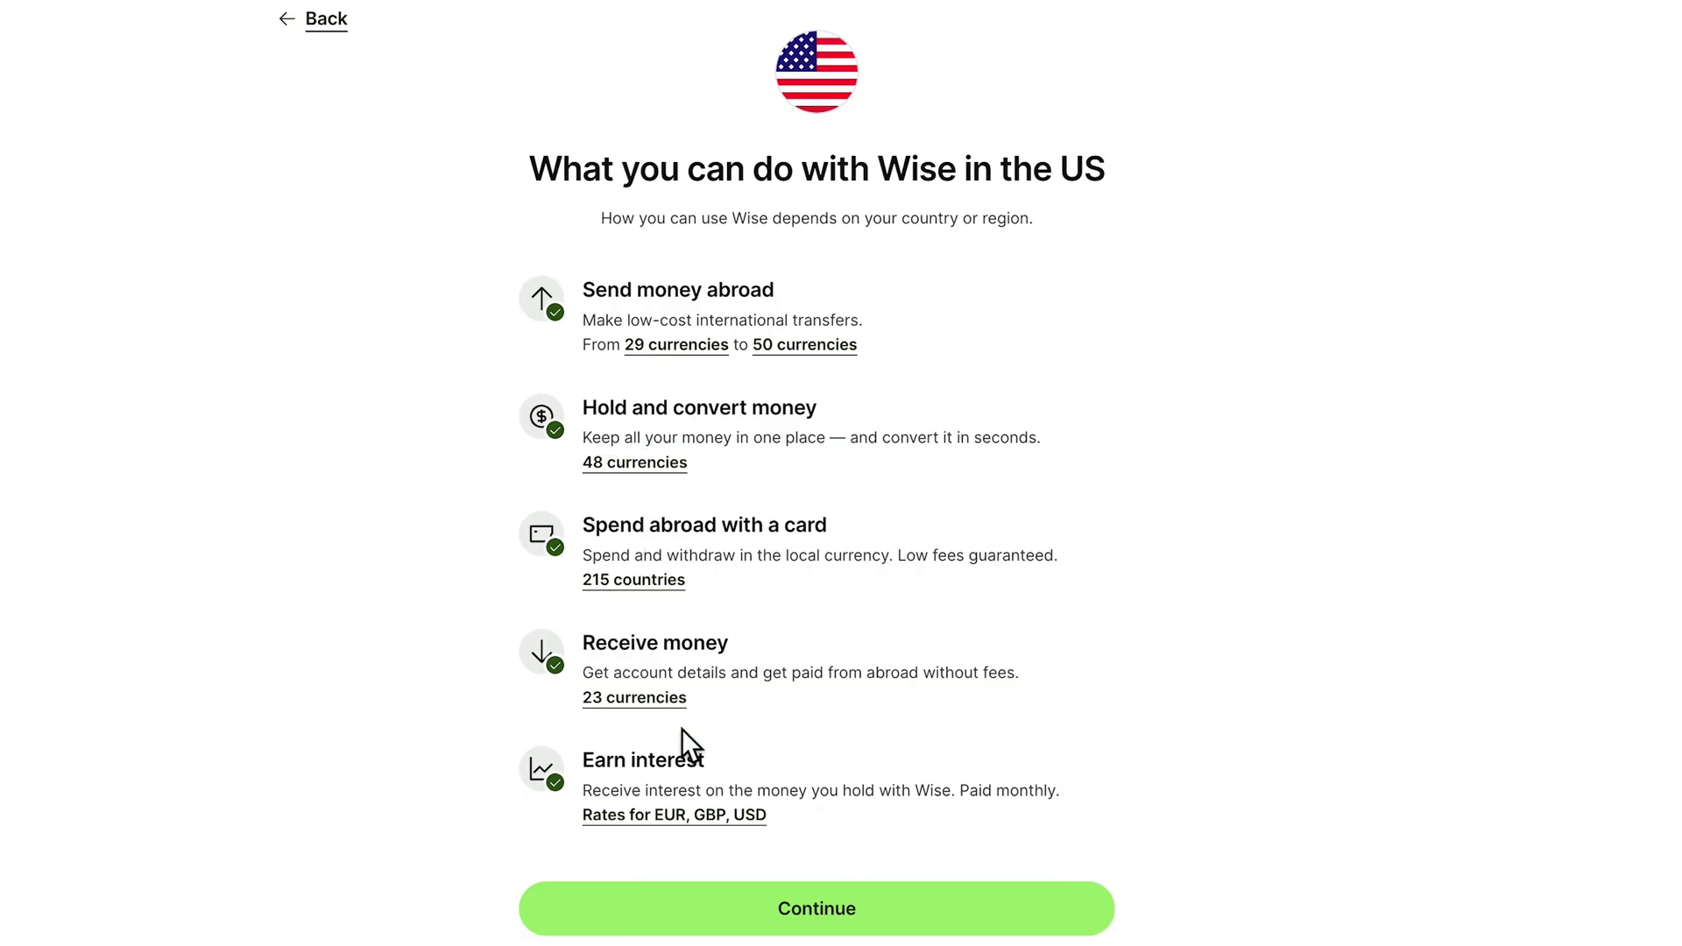
click(815, 924)
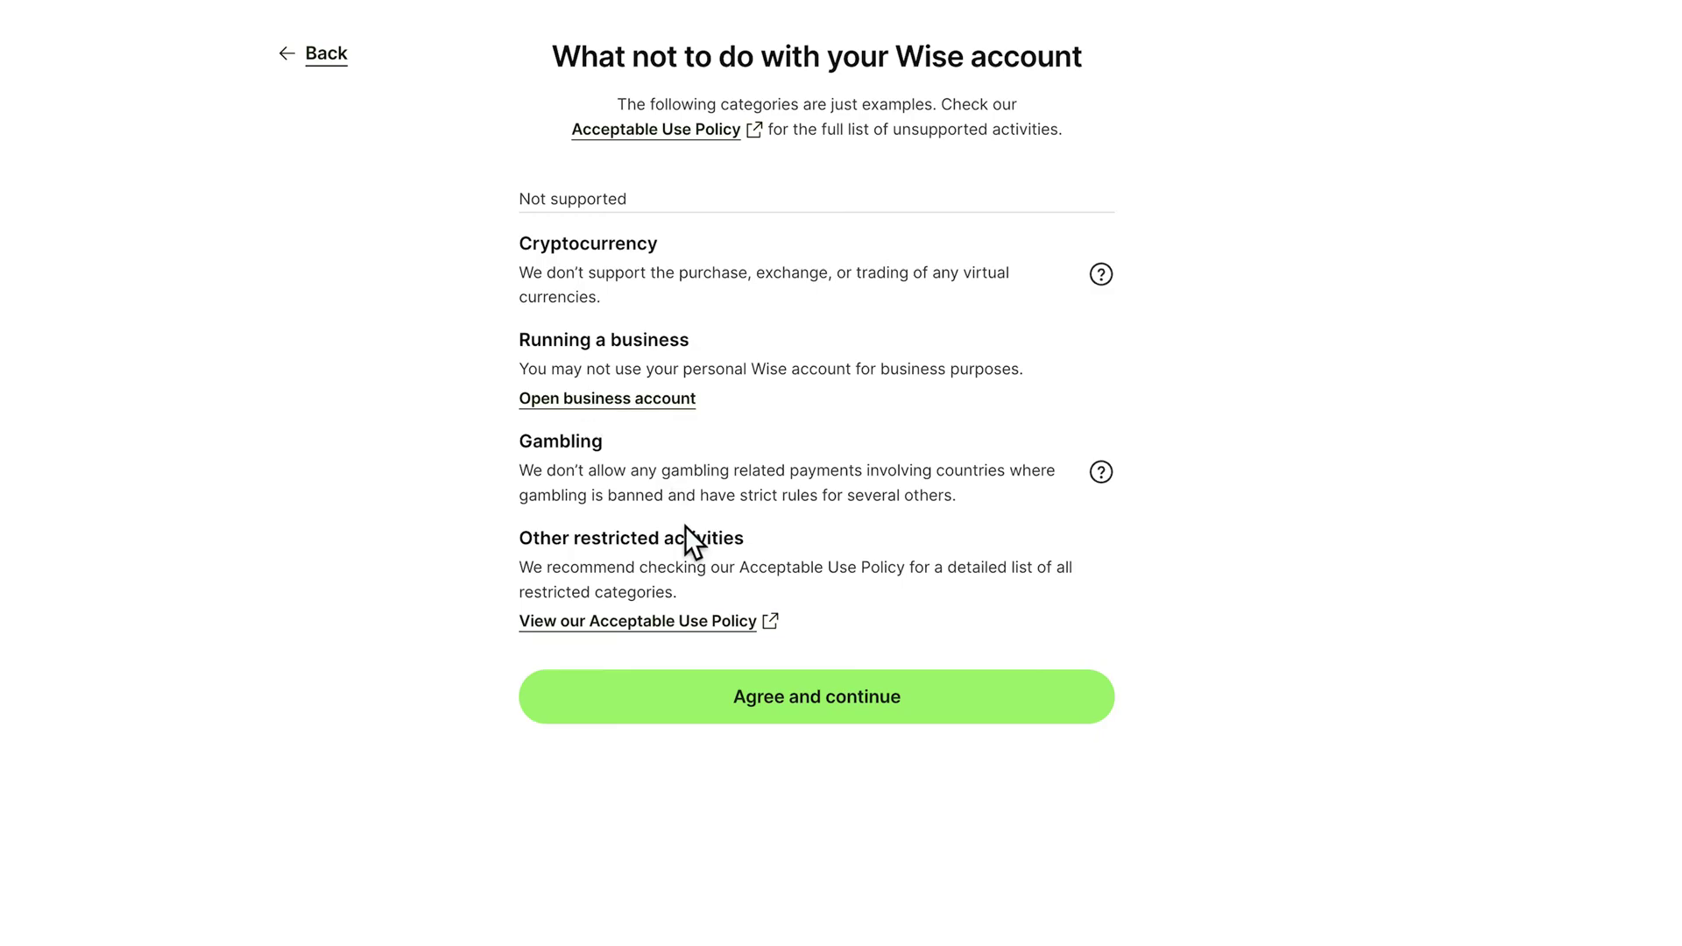
click(997, 706)
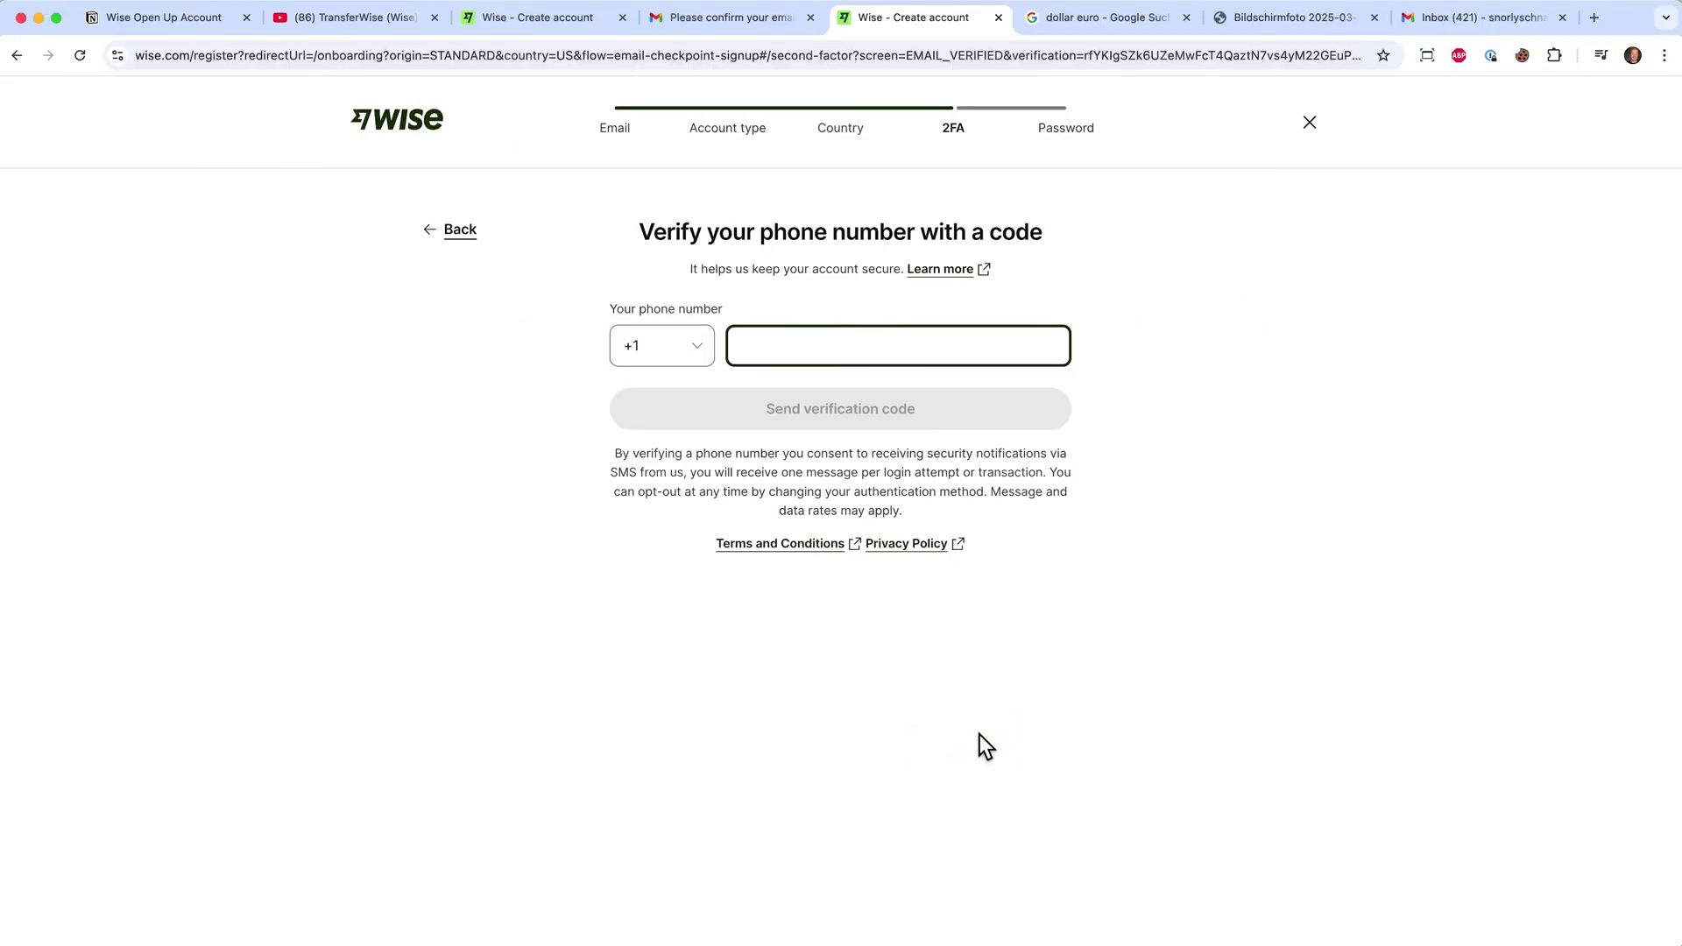
Verify the phone number with the 6-digit SMS code
key(super+v)
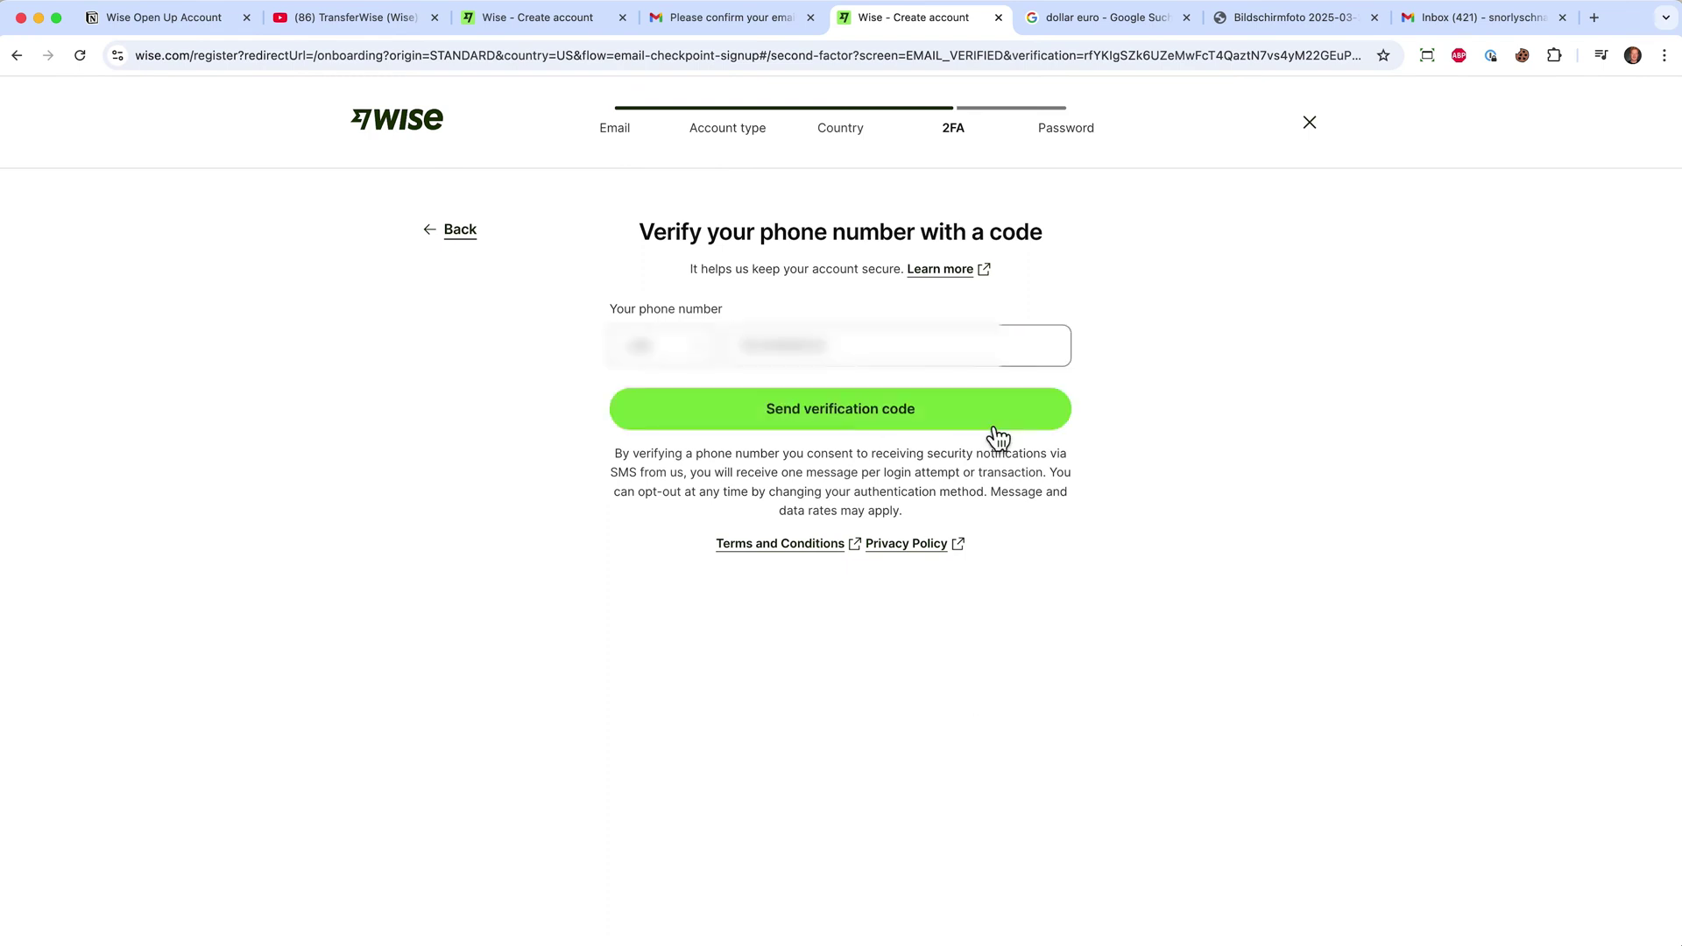
click(934, 425)
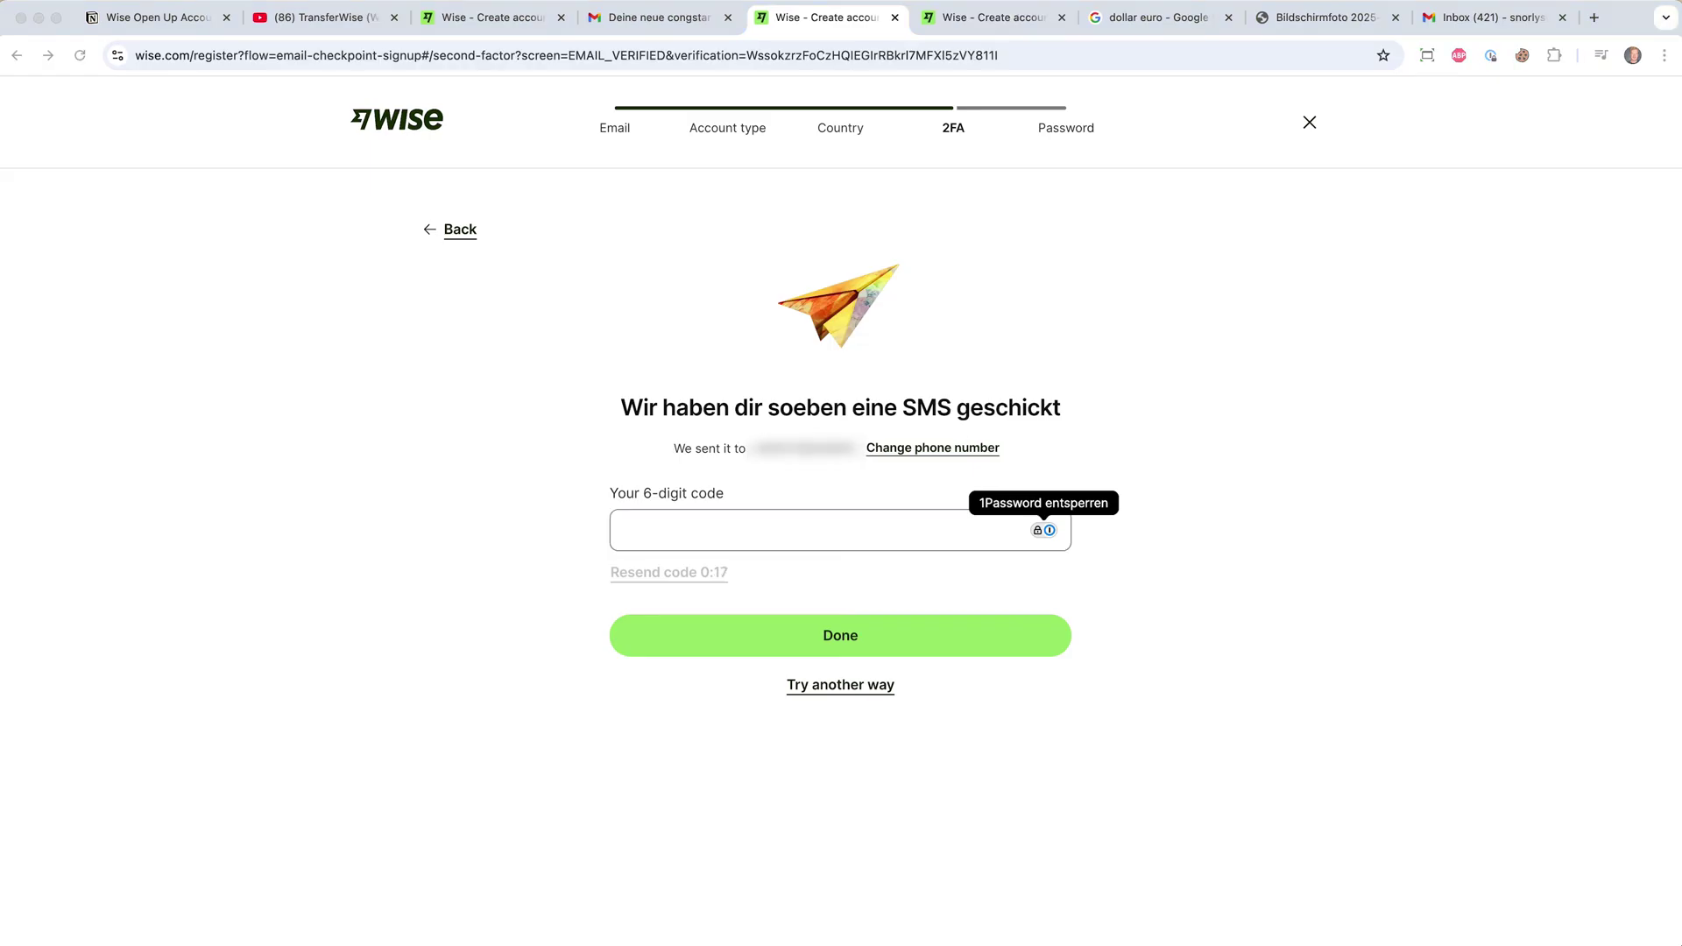
click(811, 542)
key(super+v)
click(851, 645)
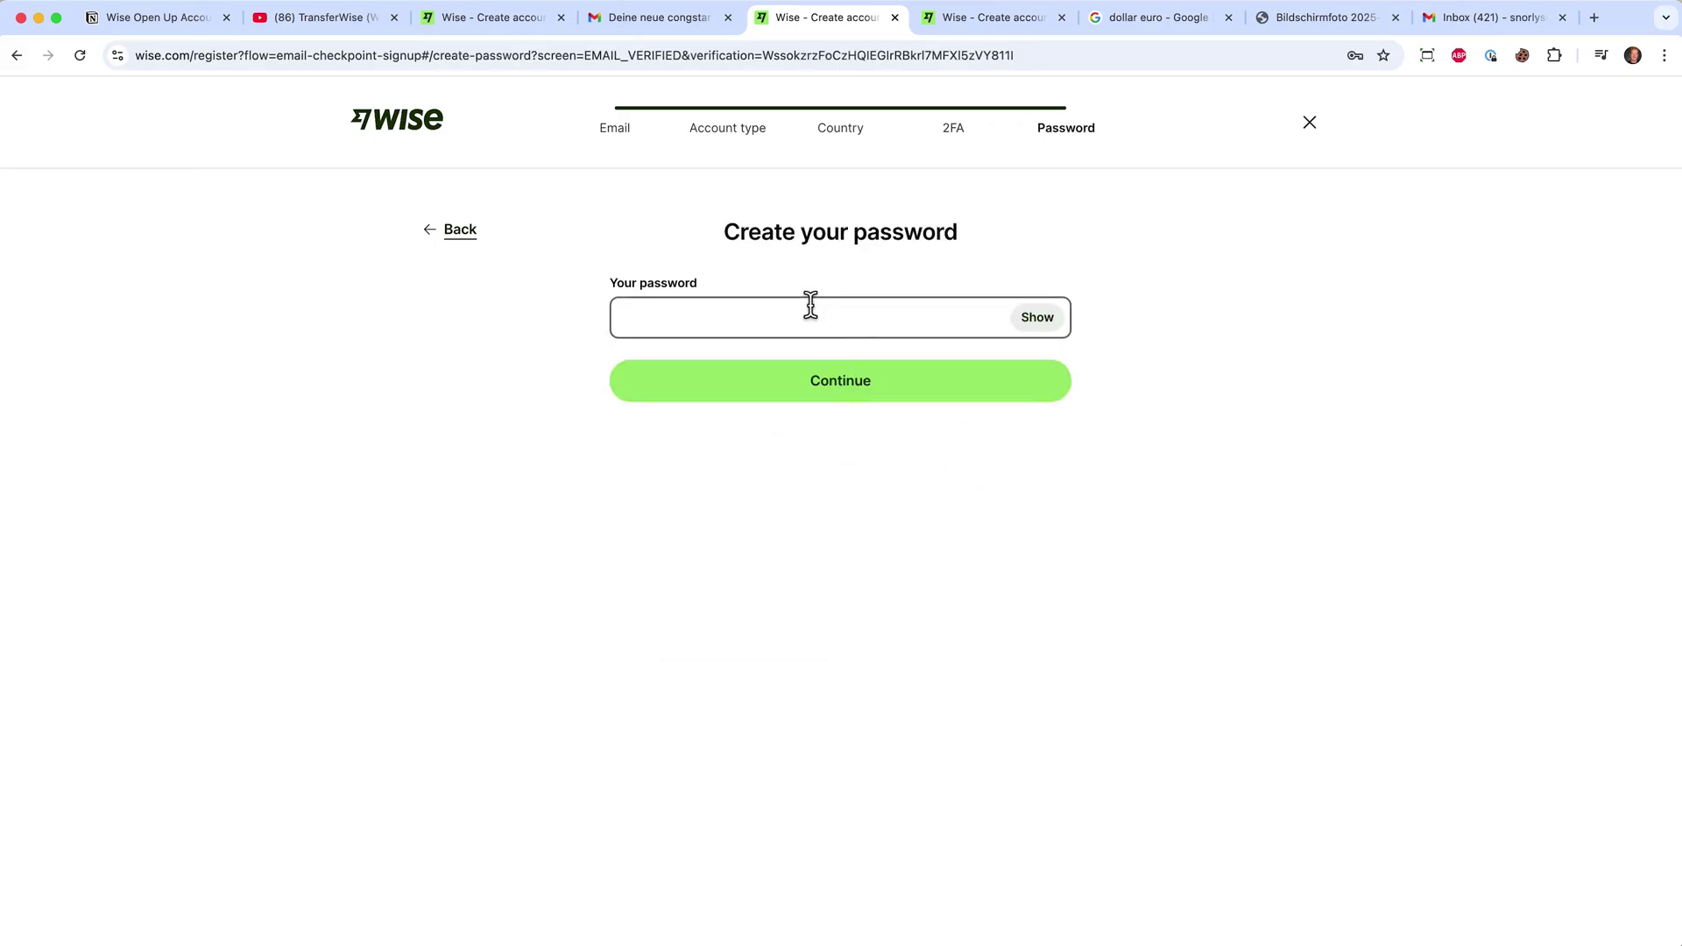
Create the account password and opt out of personalised updates
click(810, 304)
key(super+v)
click(839, 487)
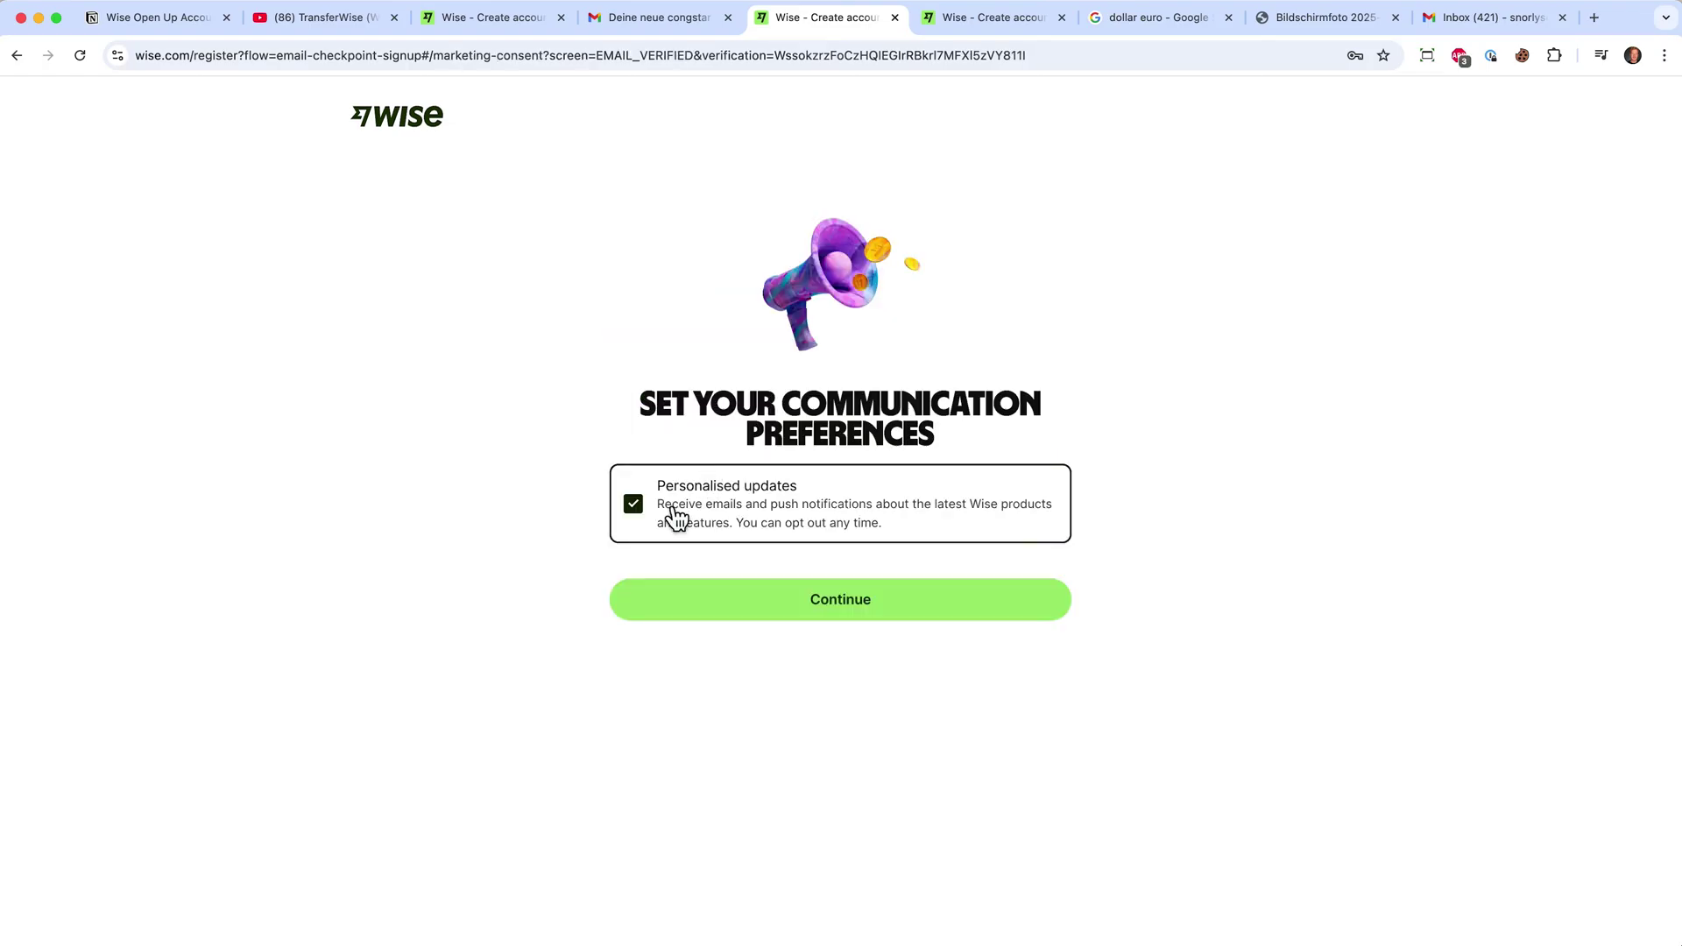
click(639, 516)
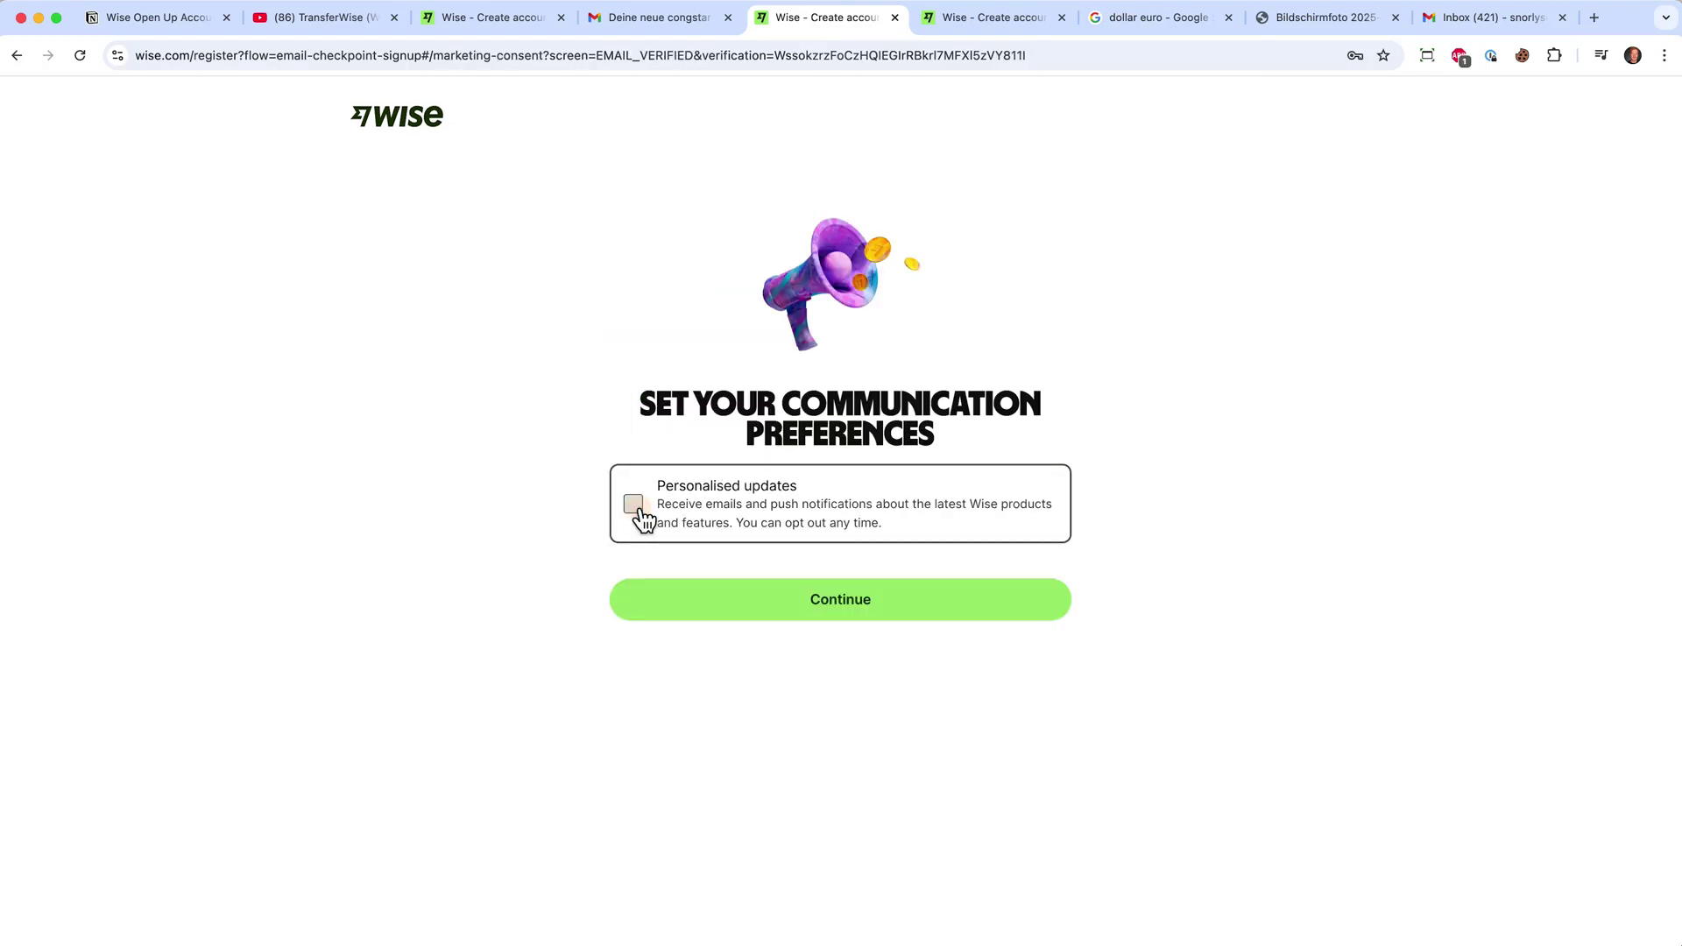
click(759, 607)
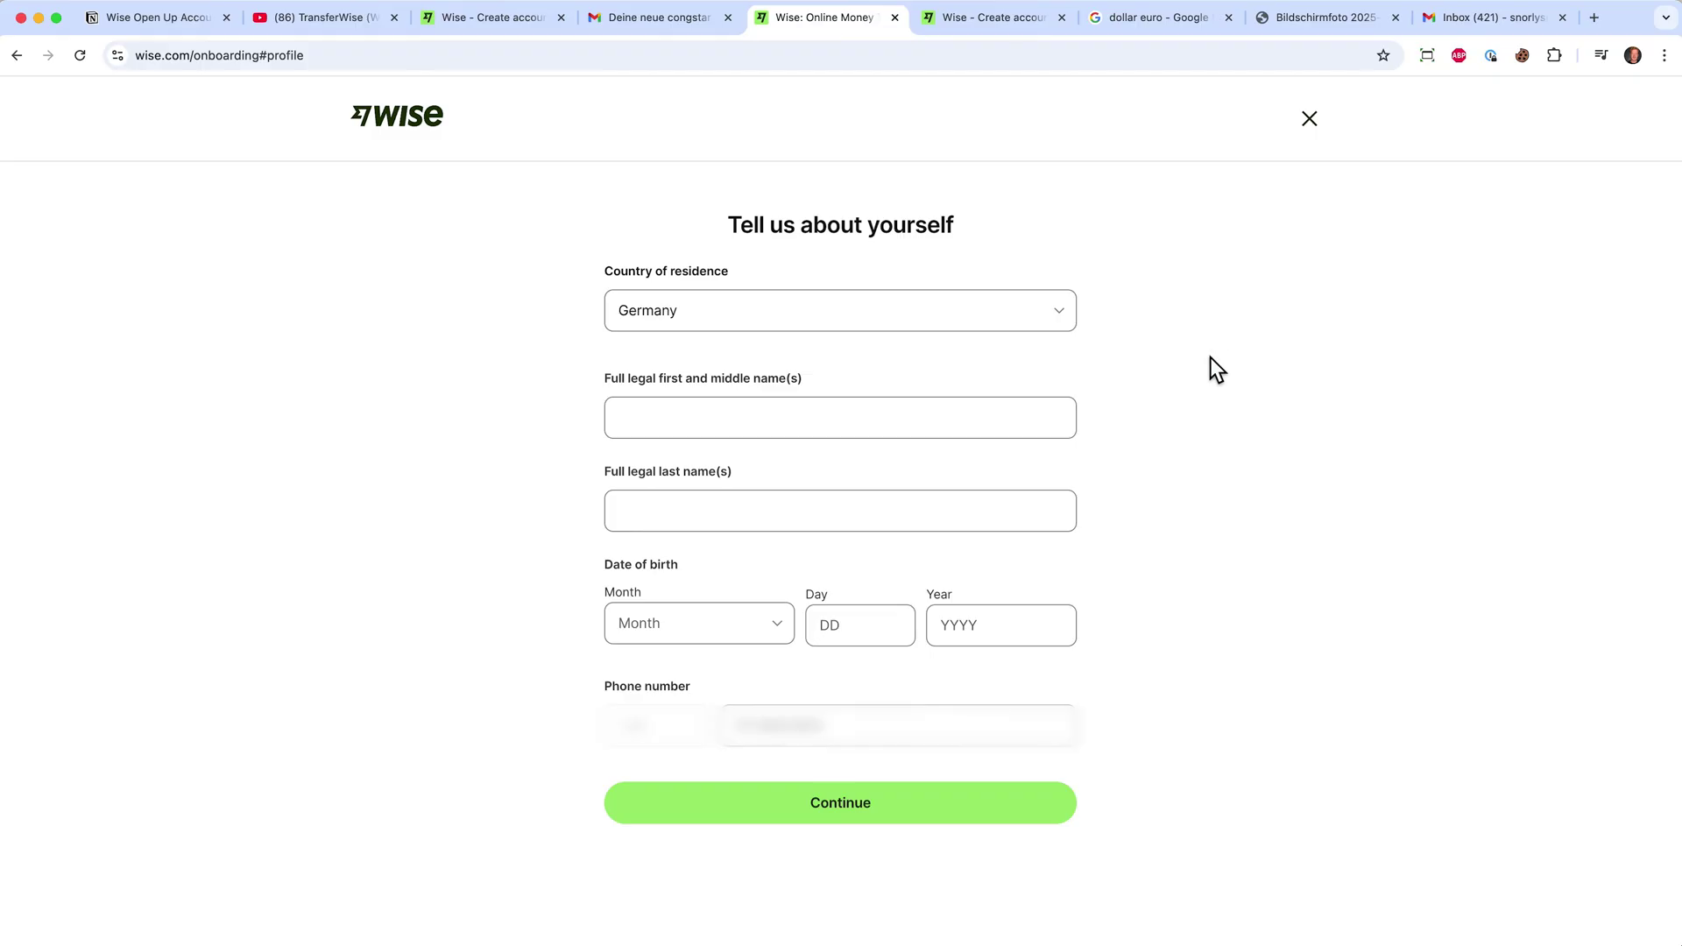
Enter the legal first and last name and date of birth, then confirm the home address
click(714, 418)
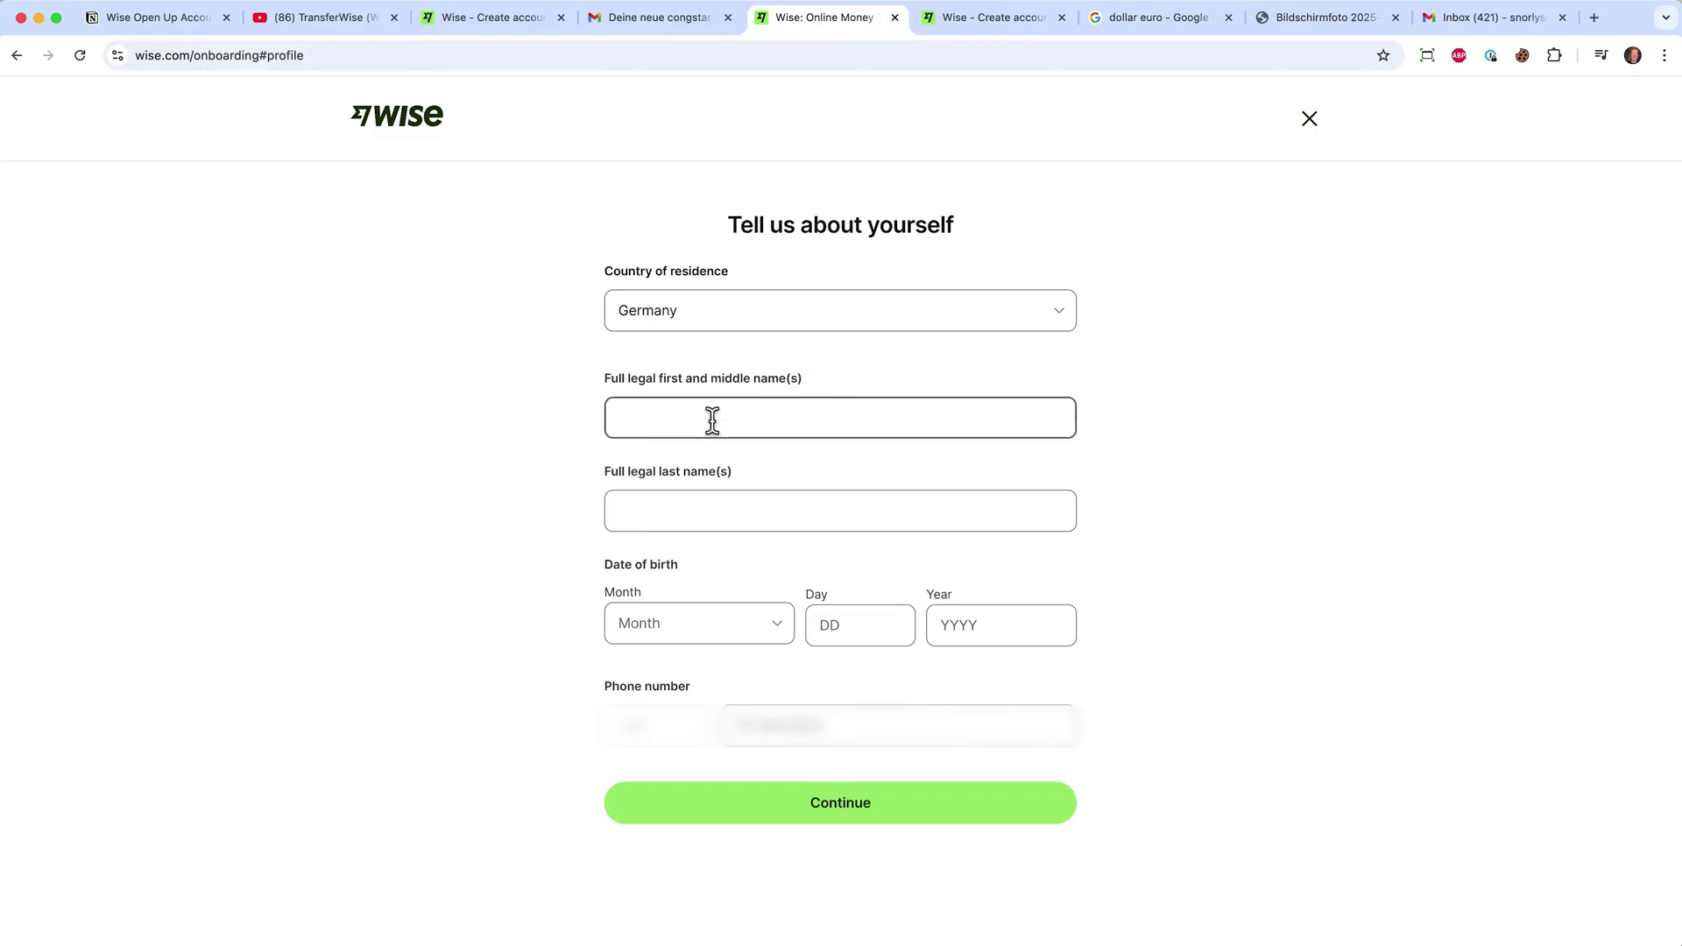
text(Julöian)
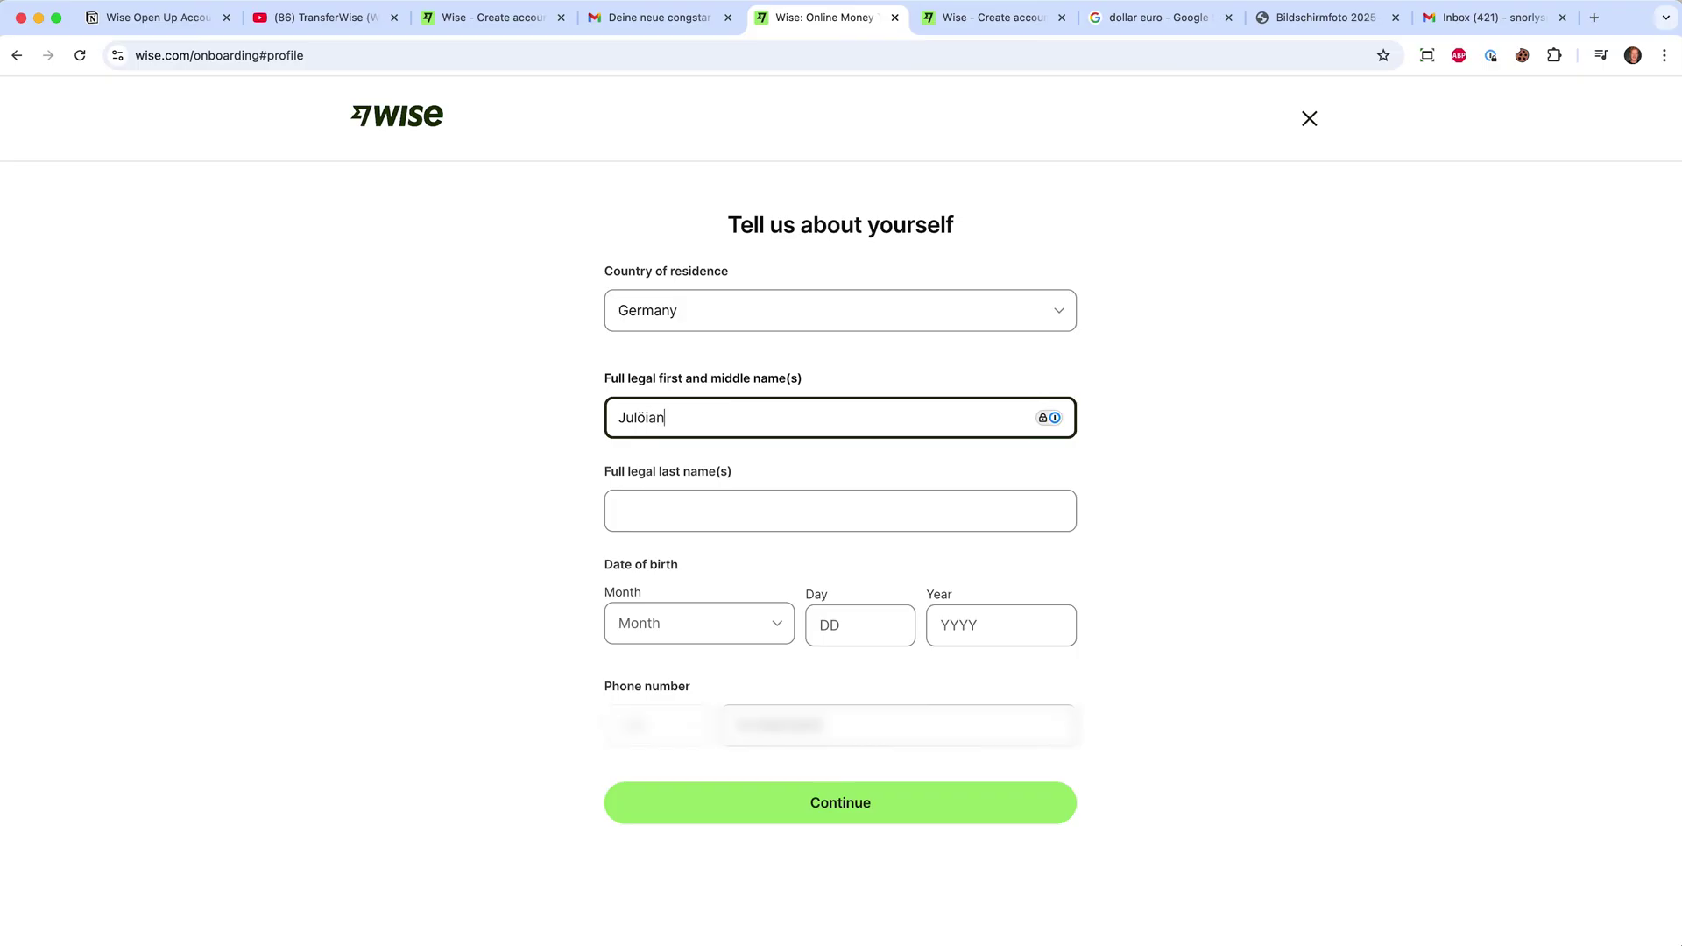
key(Tab)
text(Web)
key(Return)
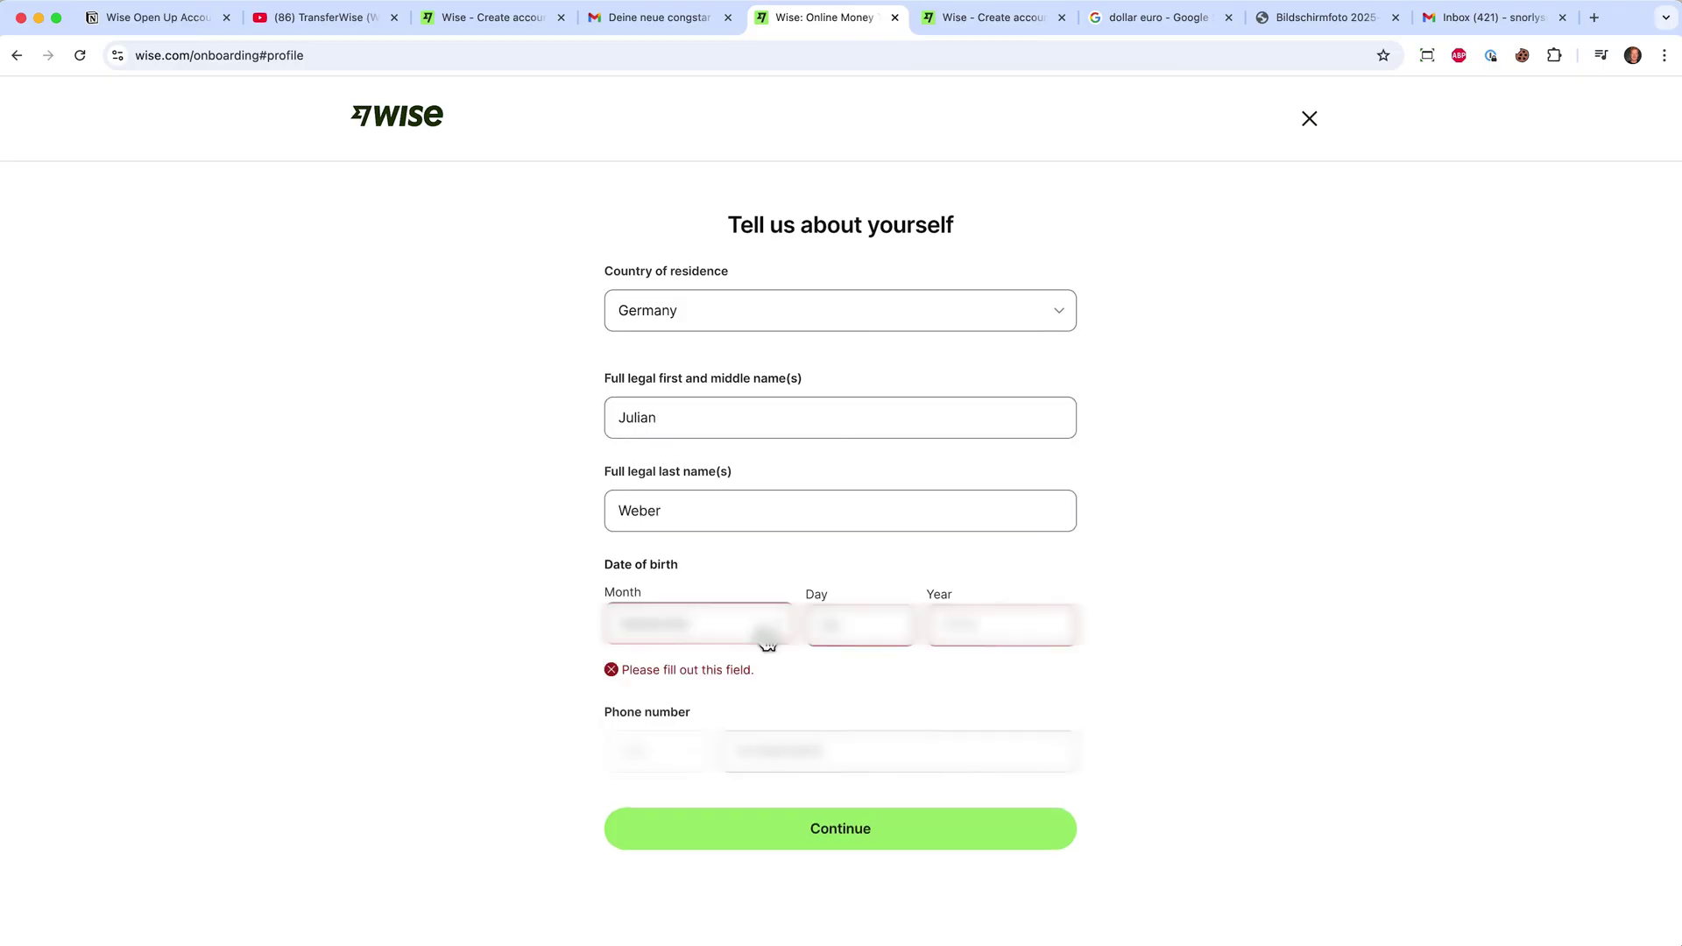
click(770, 812)
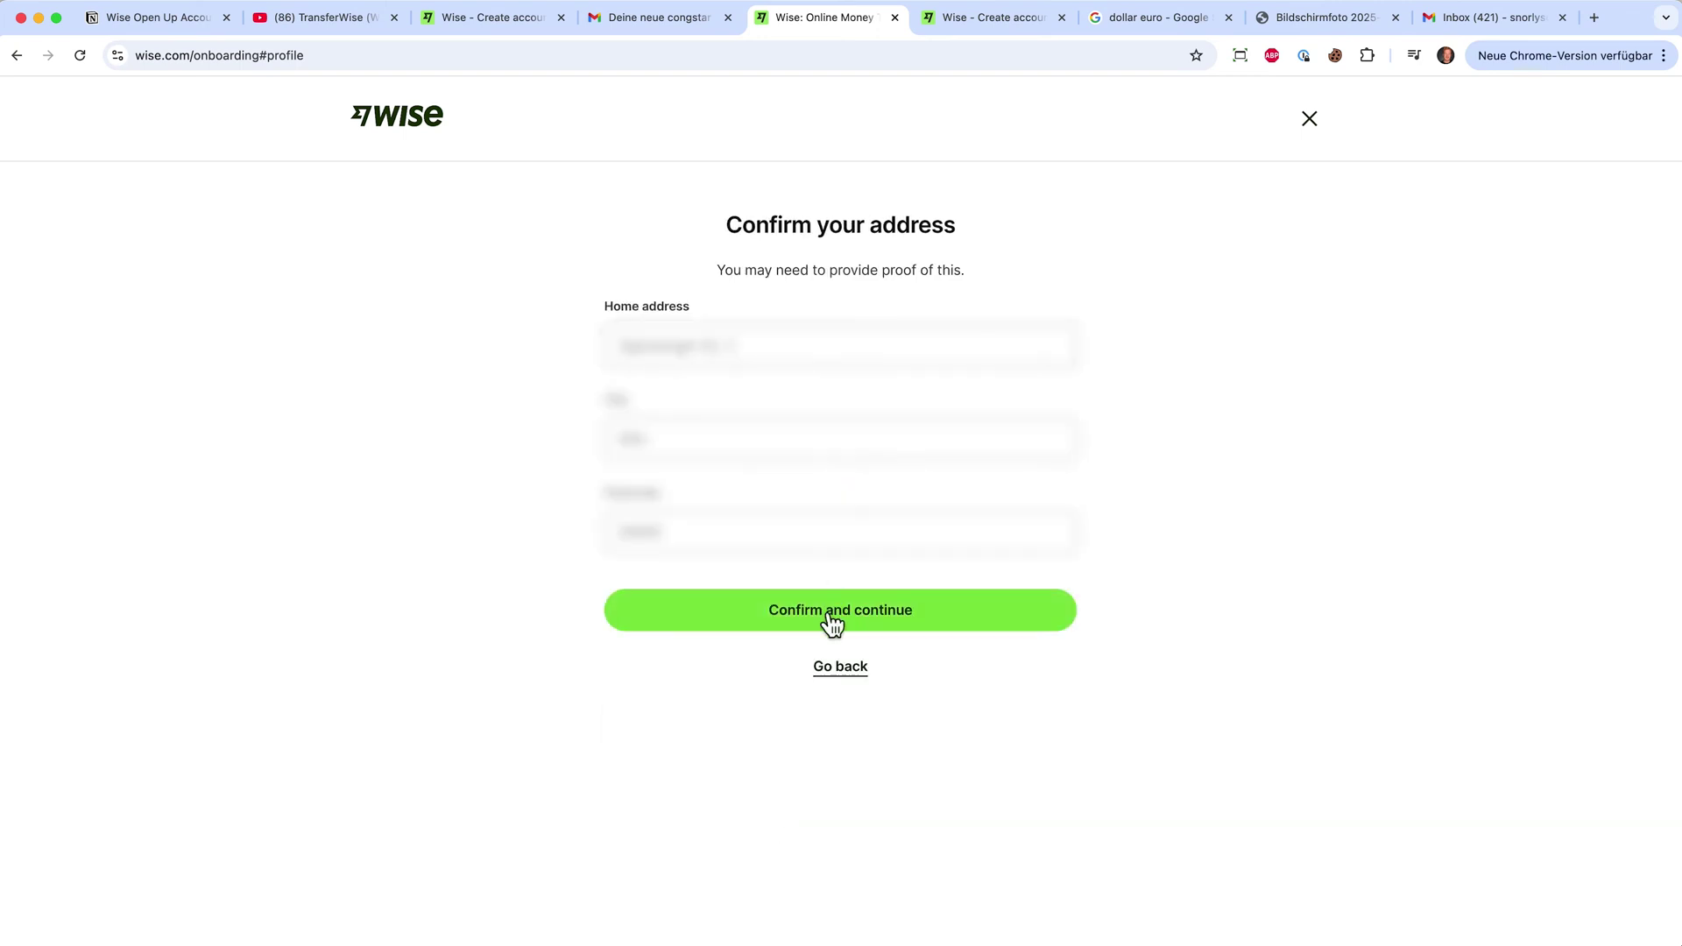
click(833, 627)
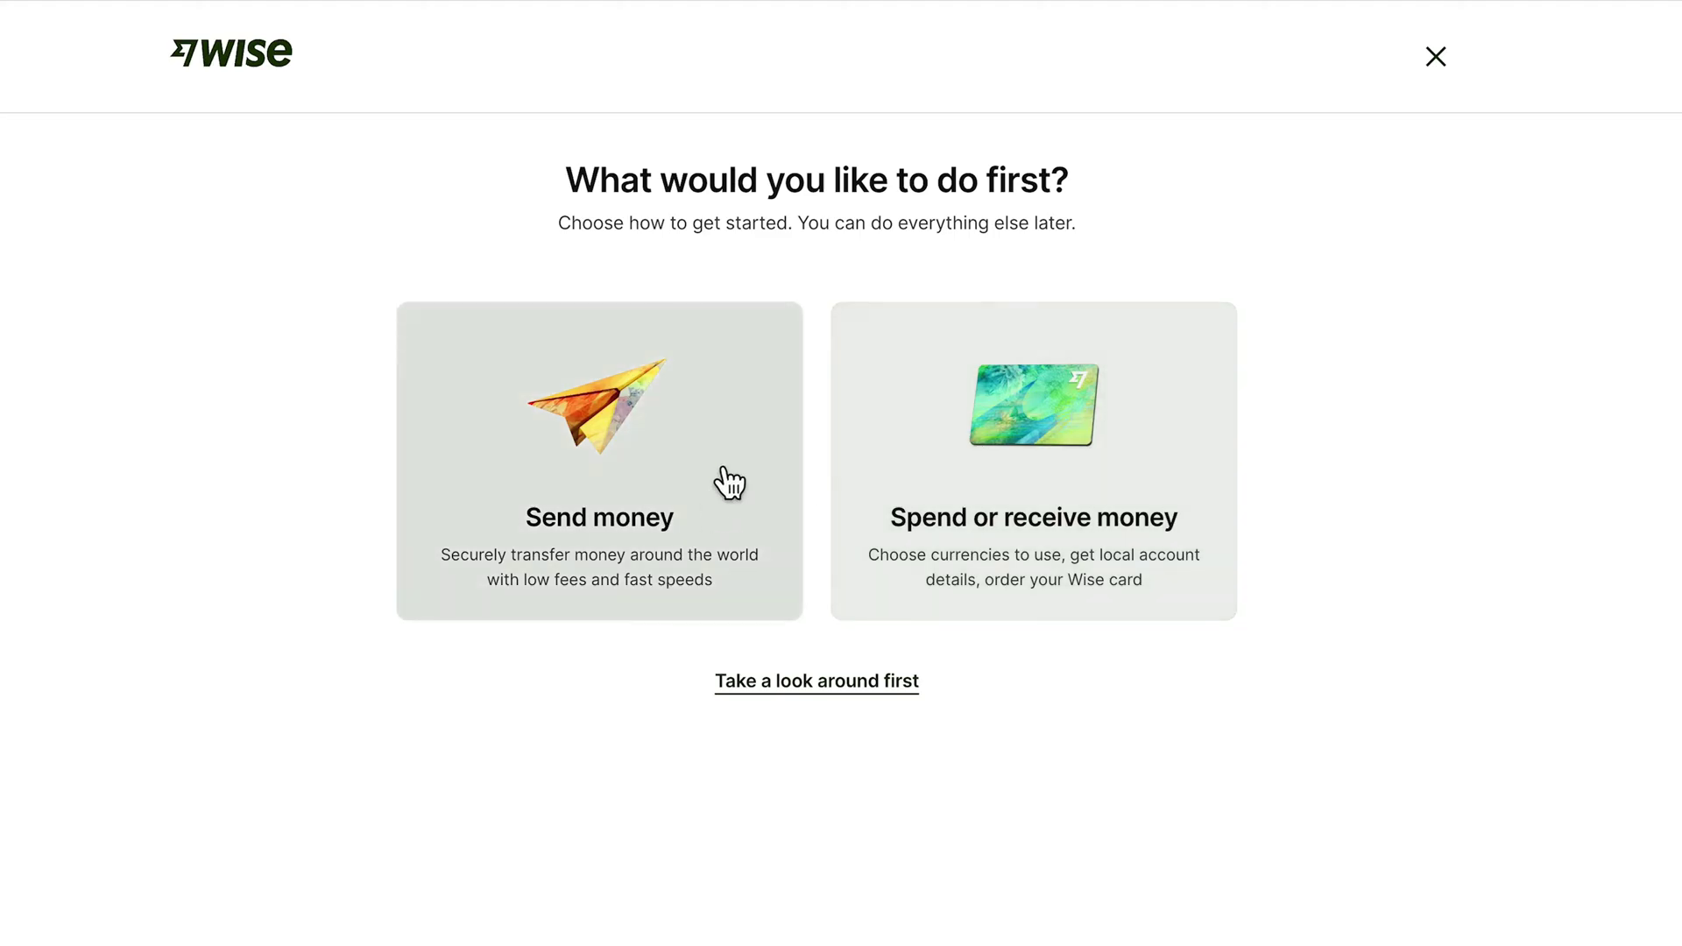
Choose sending money first and get a quote for 1,000 USD to EUR
click(745, 434)
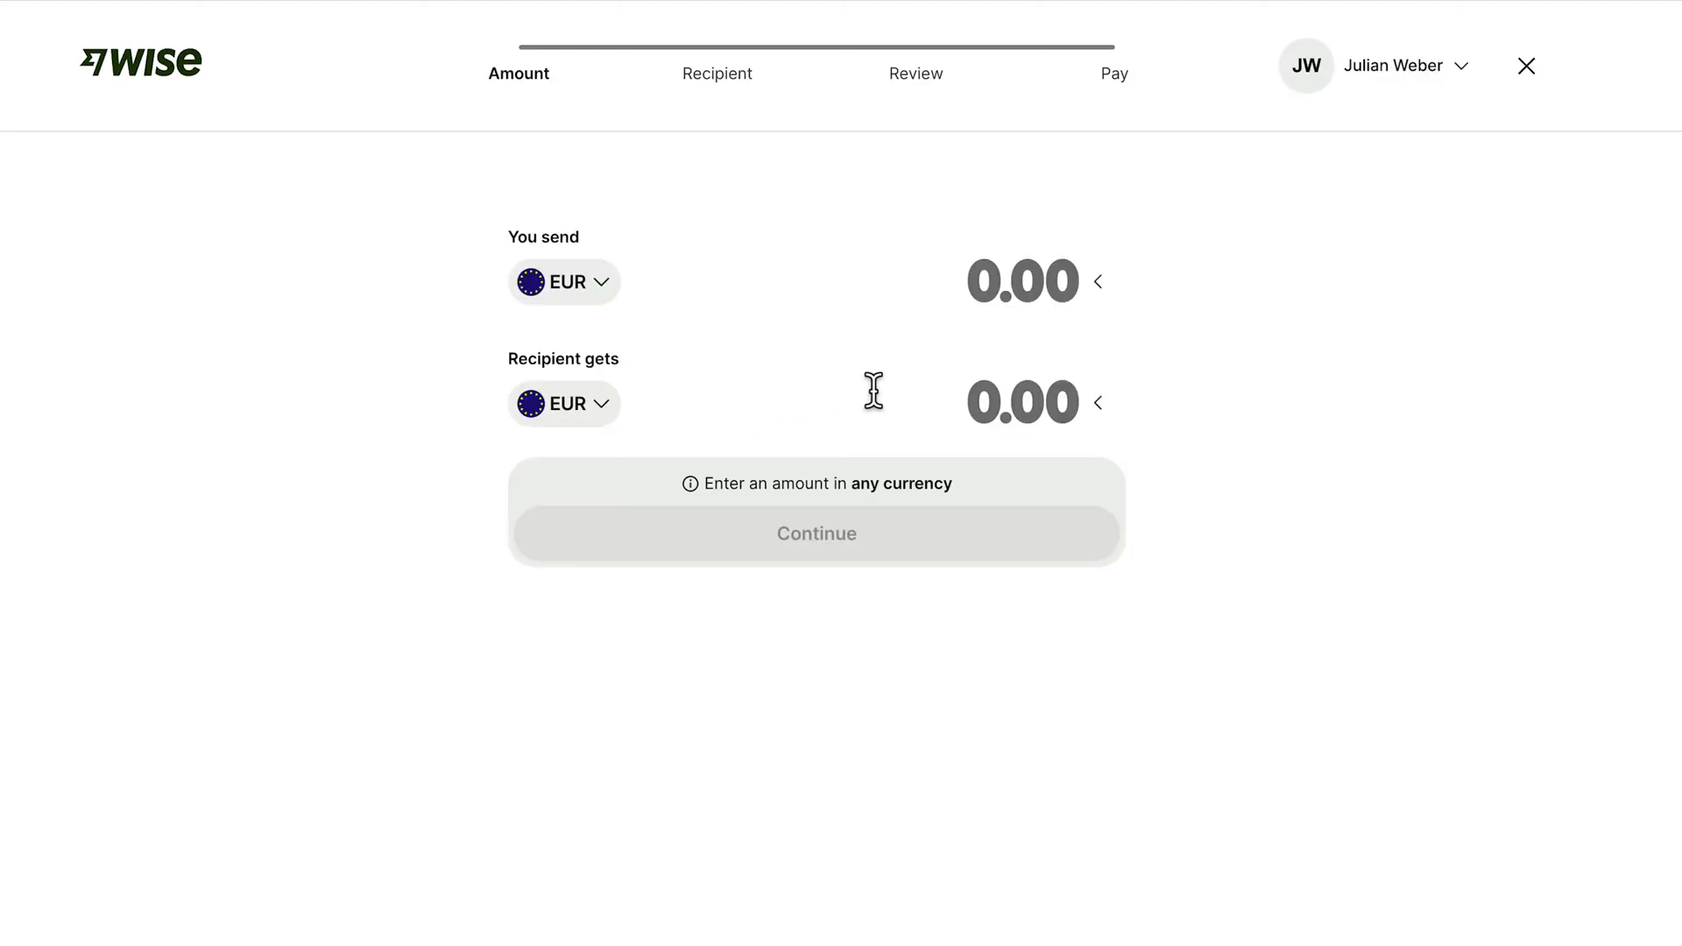
click(601, 295)
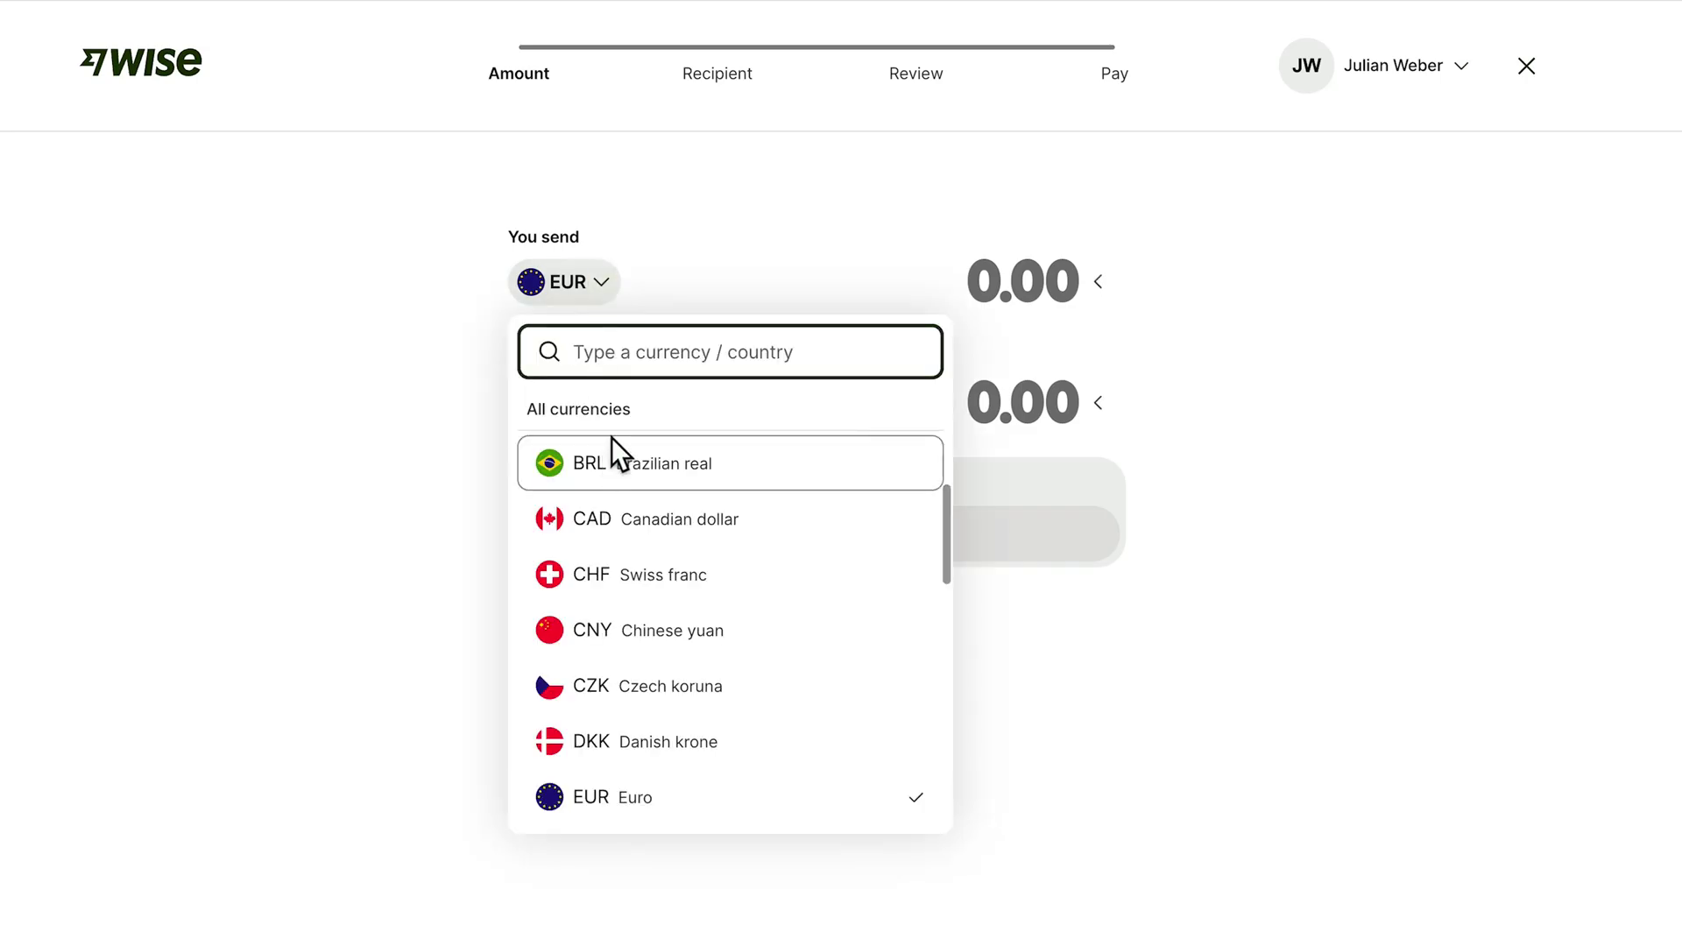
text(USD)
click(638, 479)
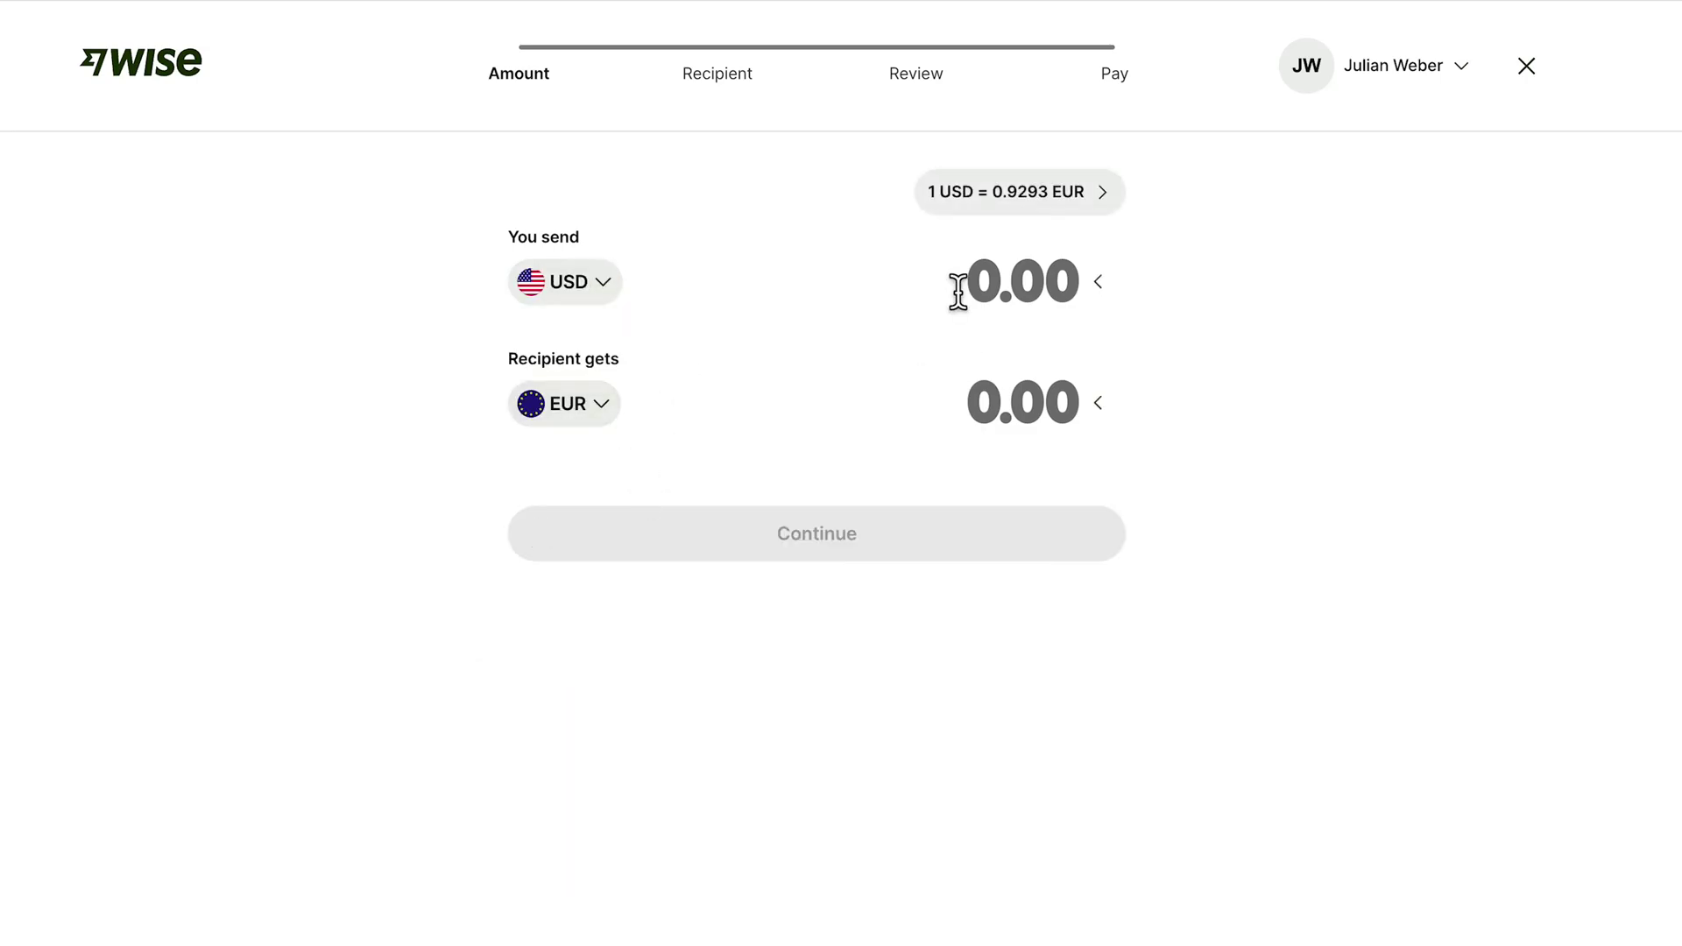
click(957, 289)
text(1,0)
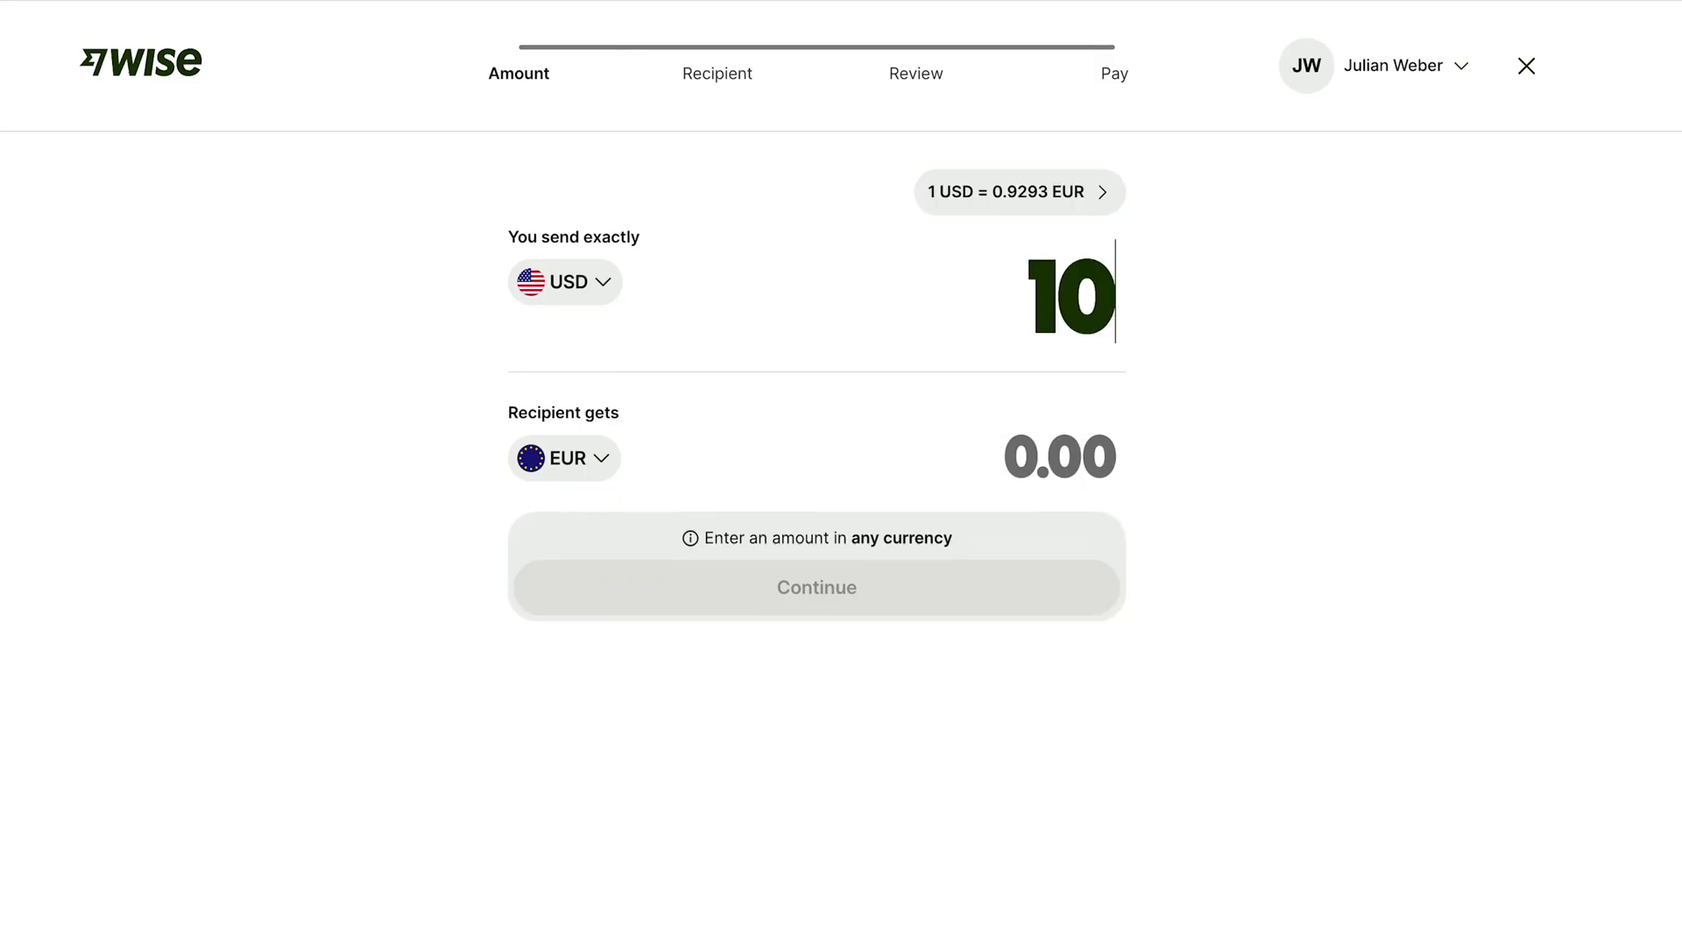
text(00)
click(1495, 399)
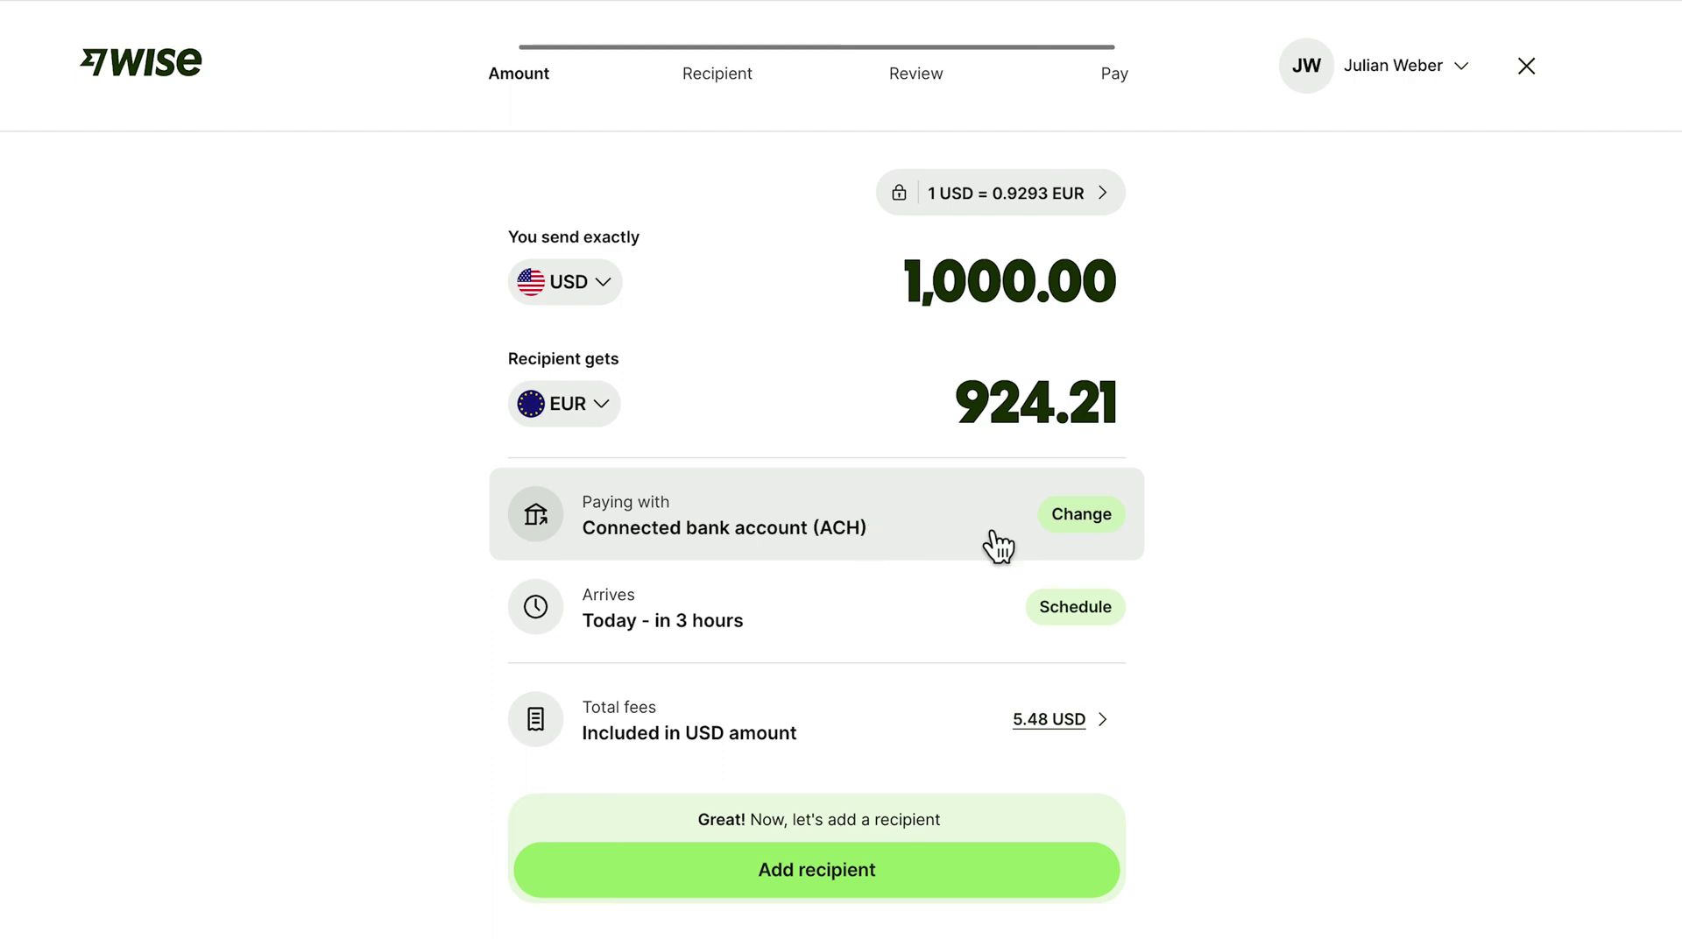
Compare payment options such as wire transfer, keeping connected bank account (ACH)
click(1097, 526)
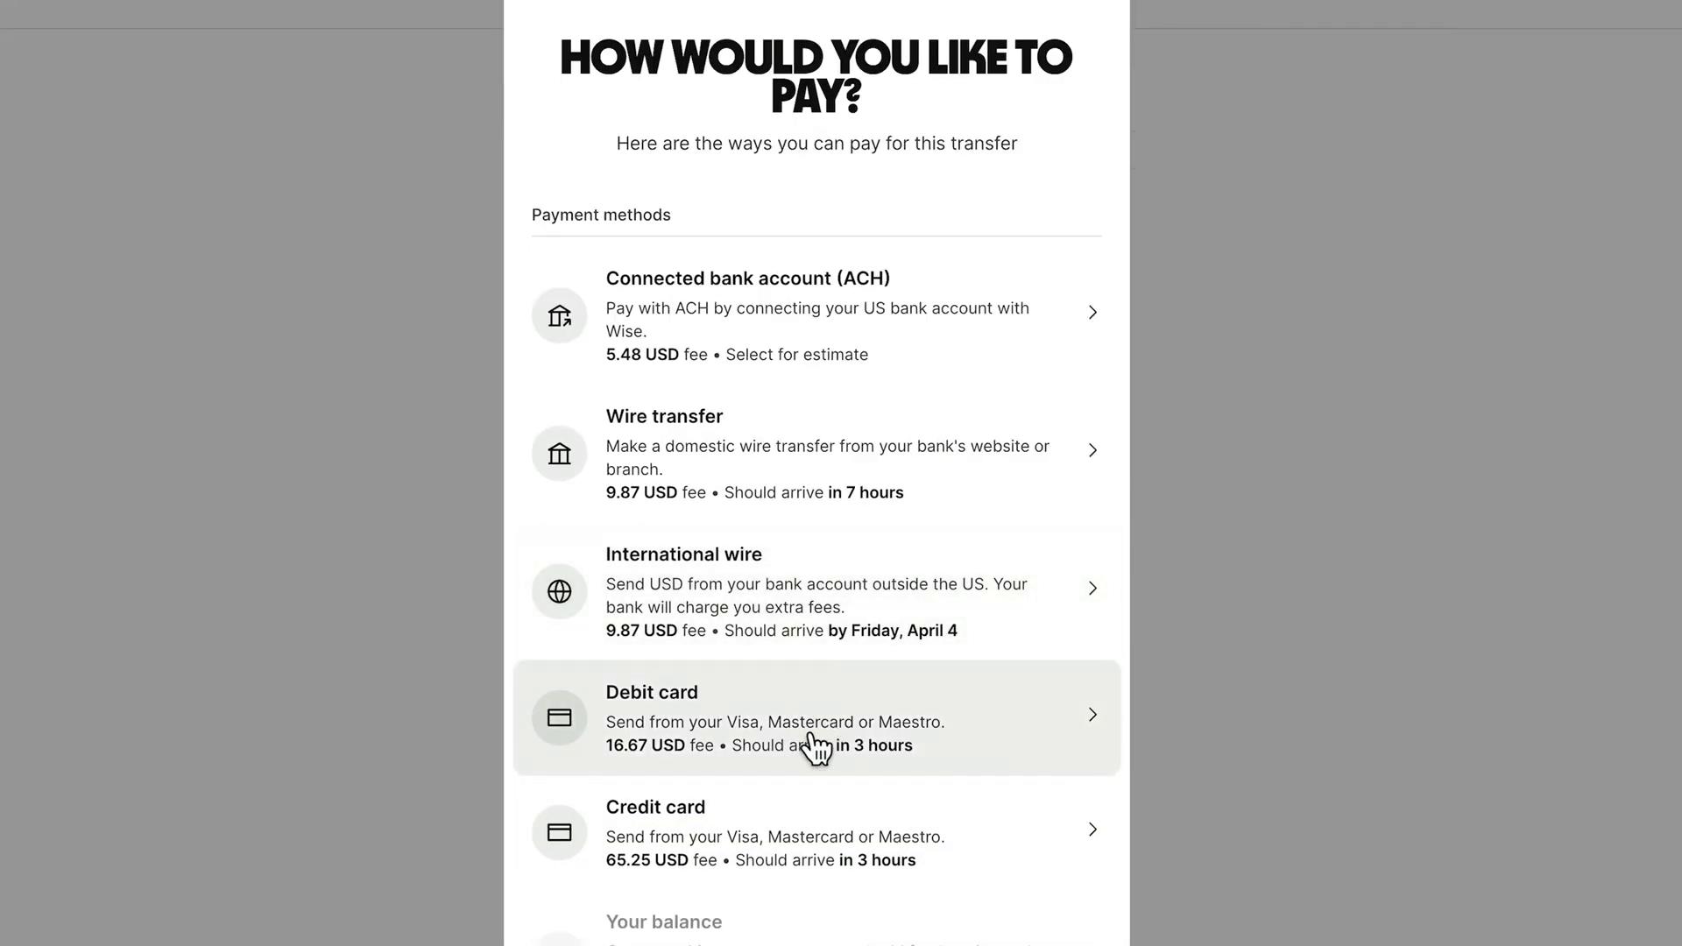
click(884, 481)
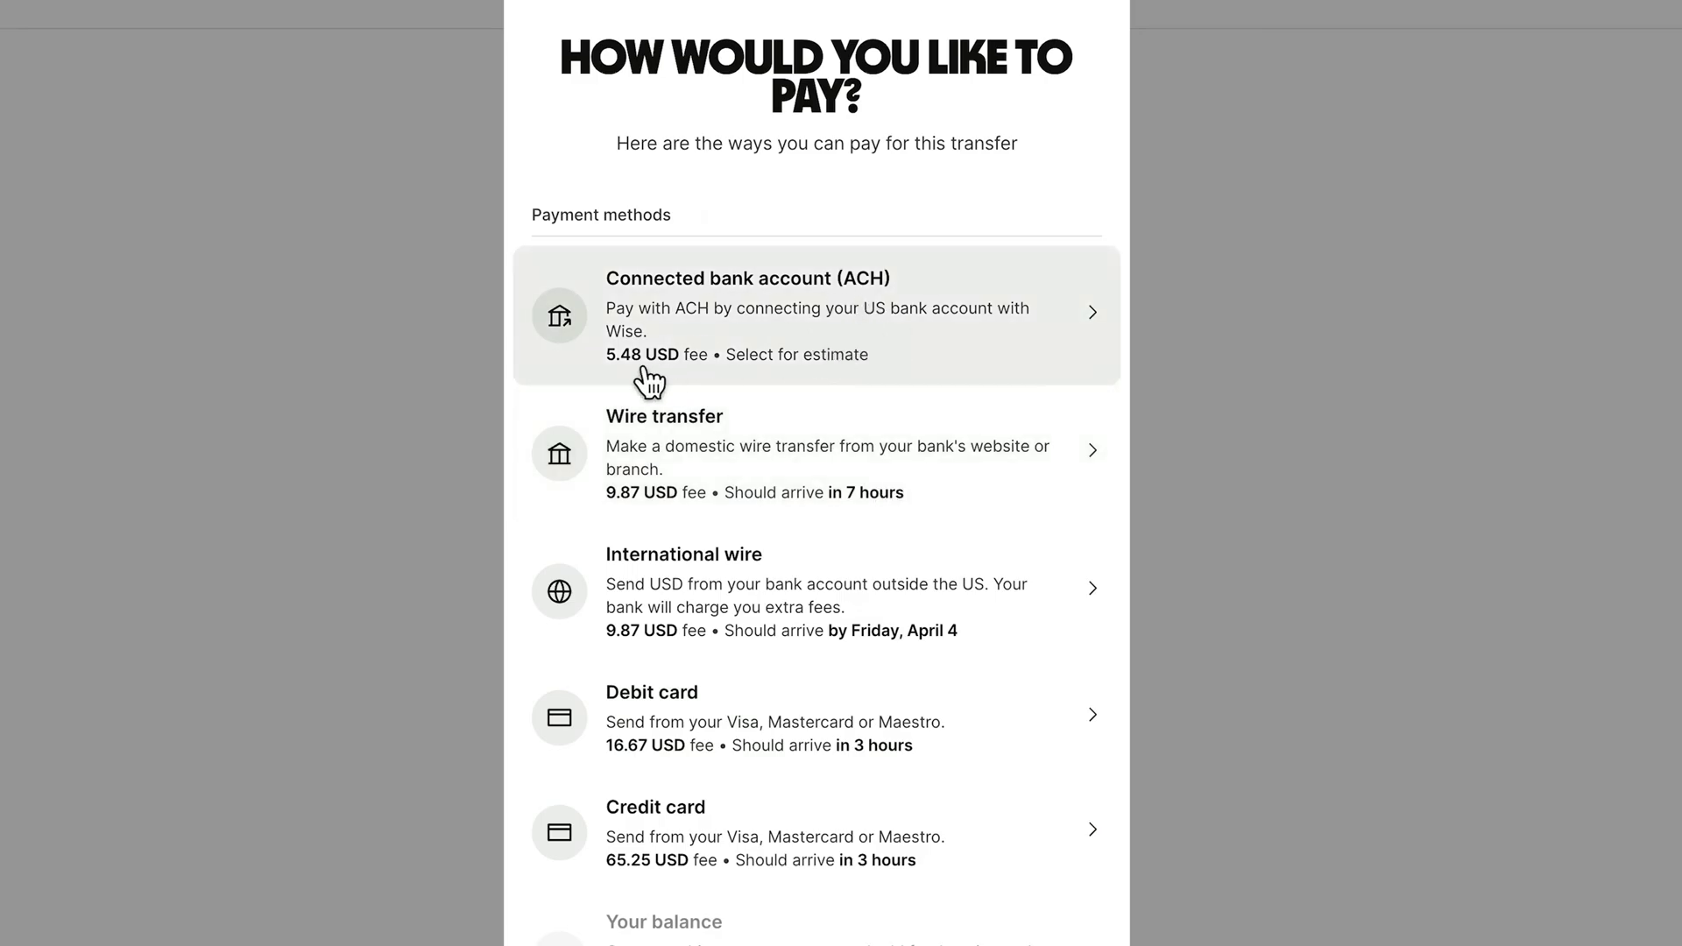
click(759, 337)
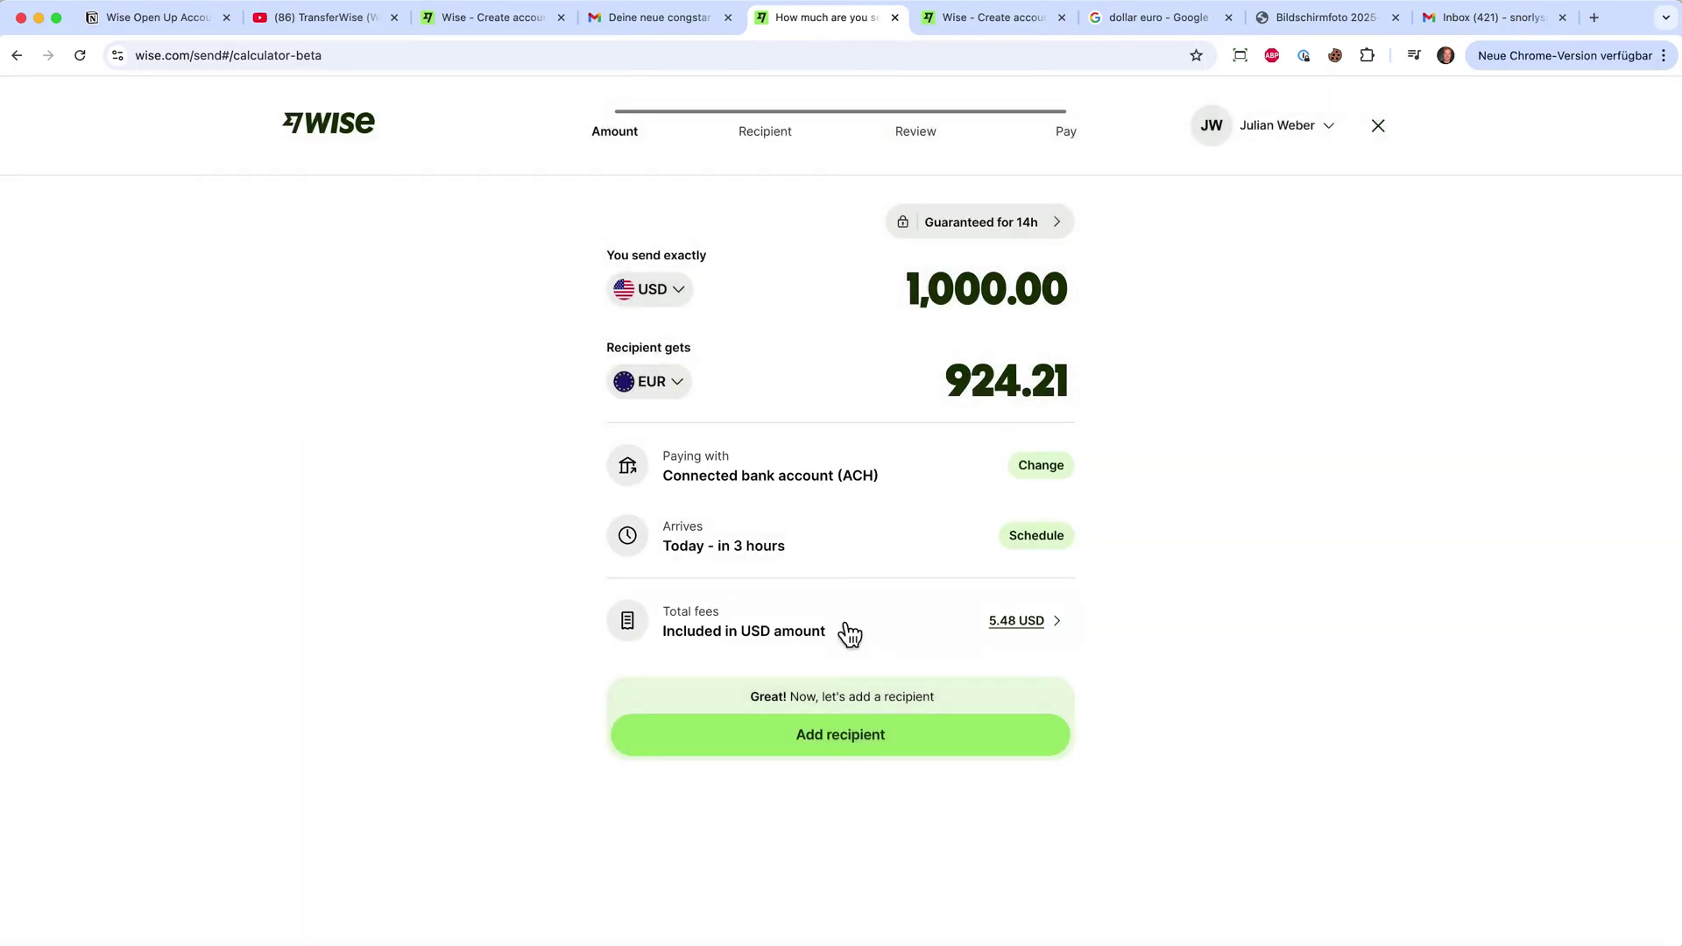
Add a new recipient and choose Someone else to reach the account details form
click(928, 740)
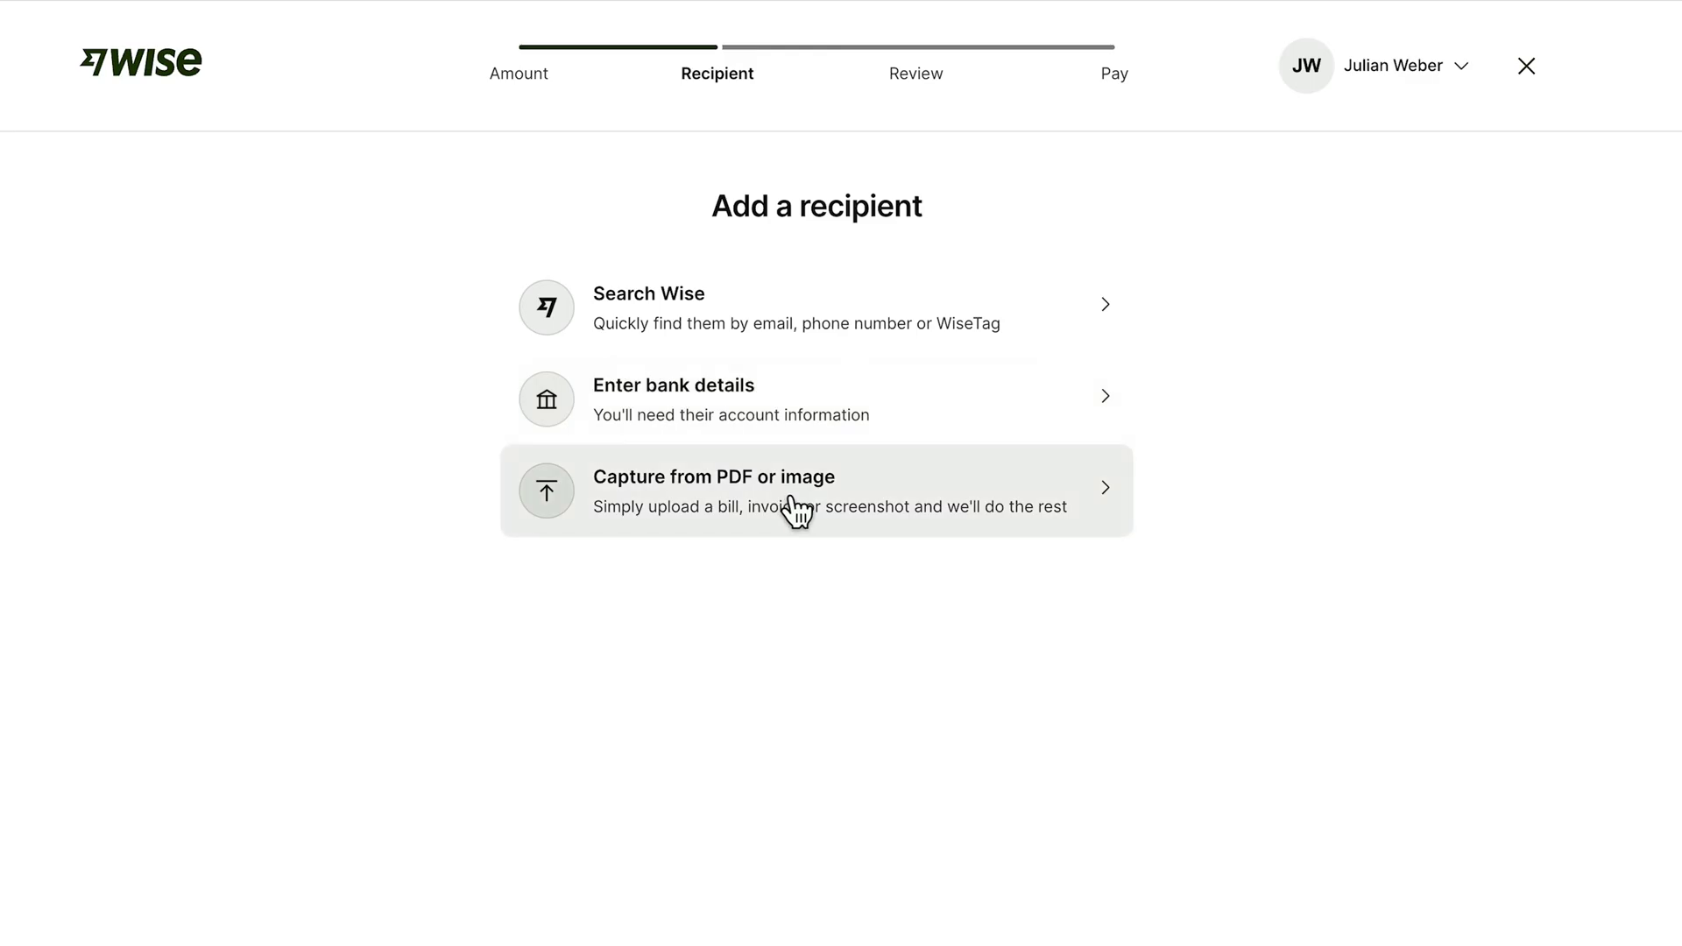
click(854, 413)
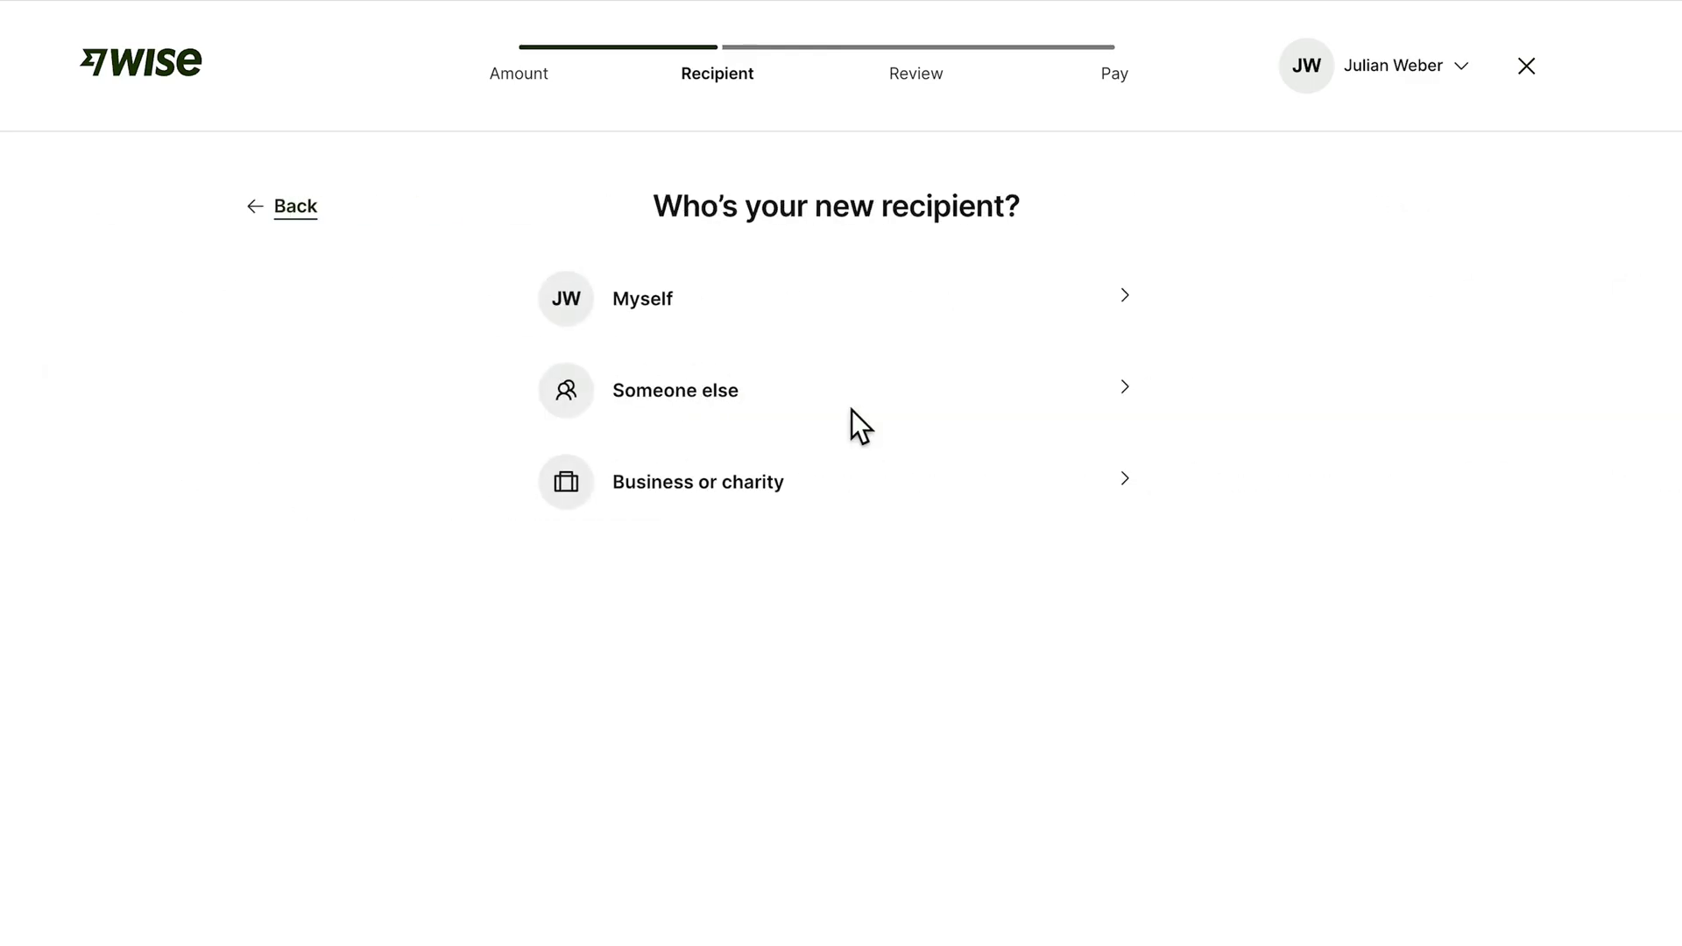
click(880, 394)
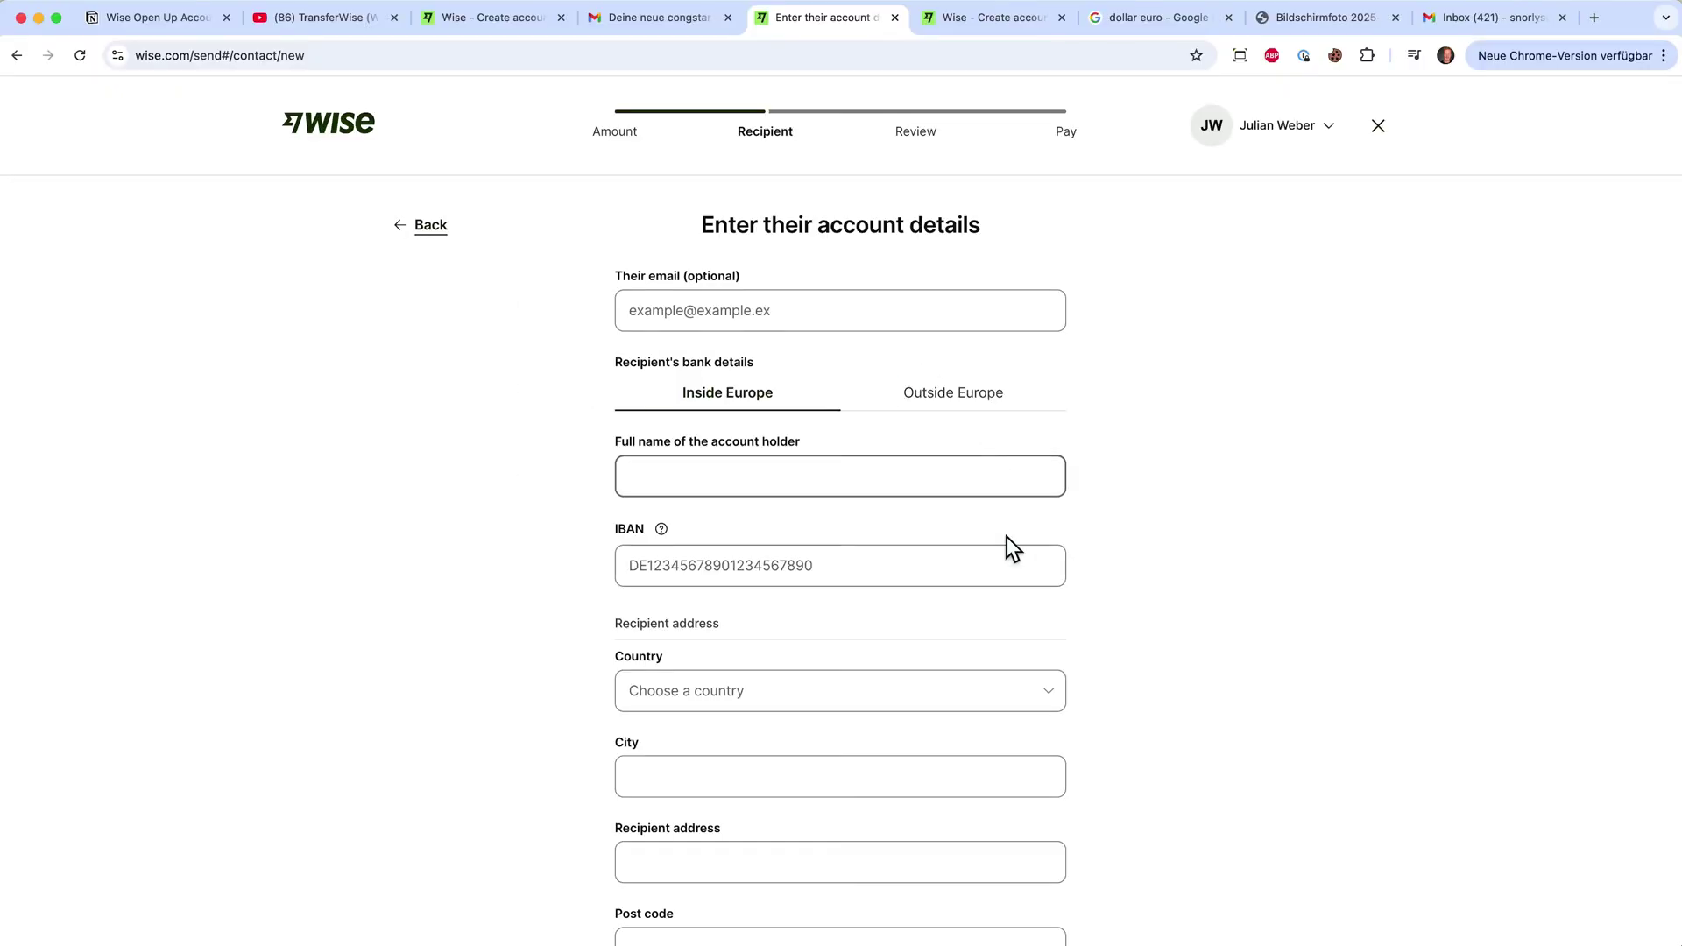
scroll(1008, 538, down, 1)
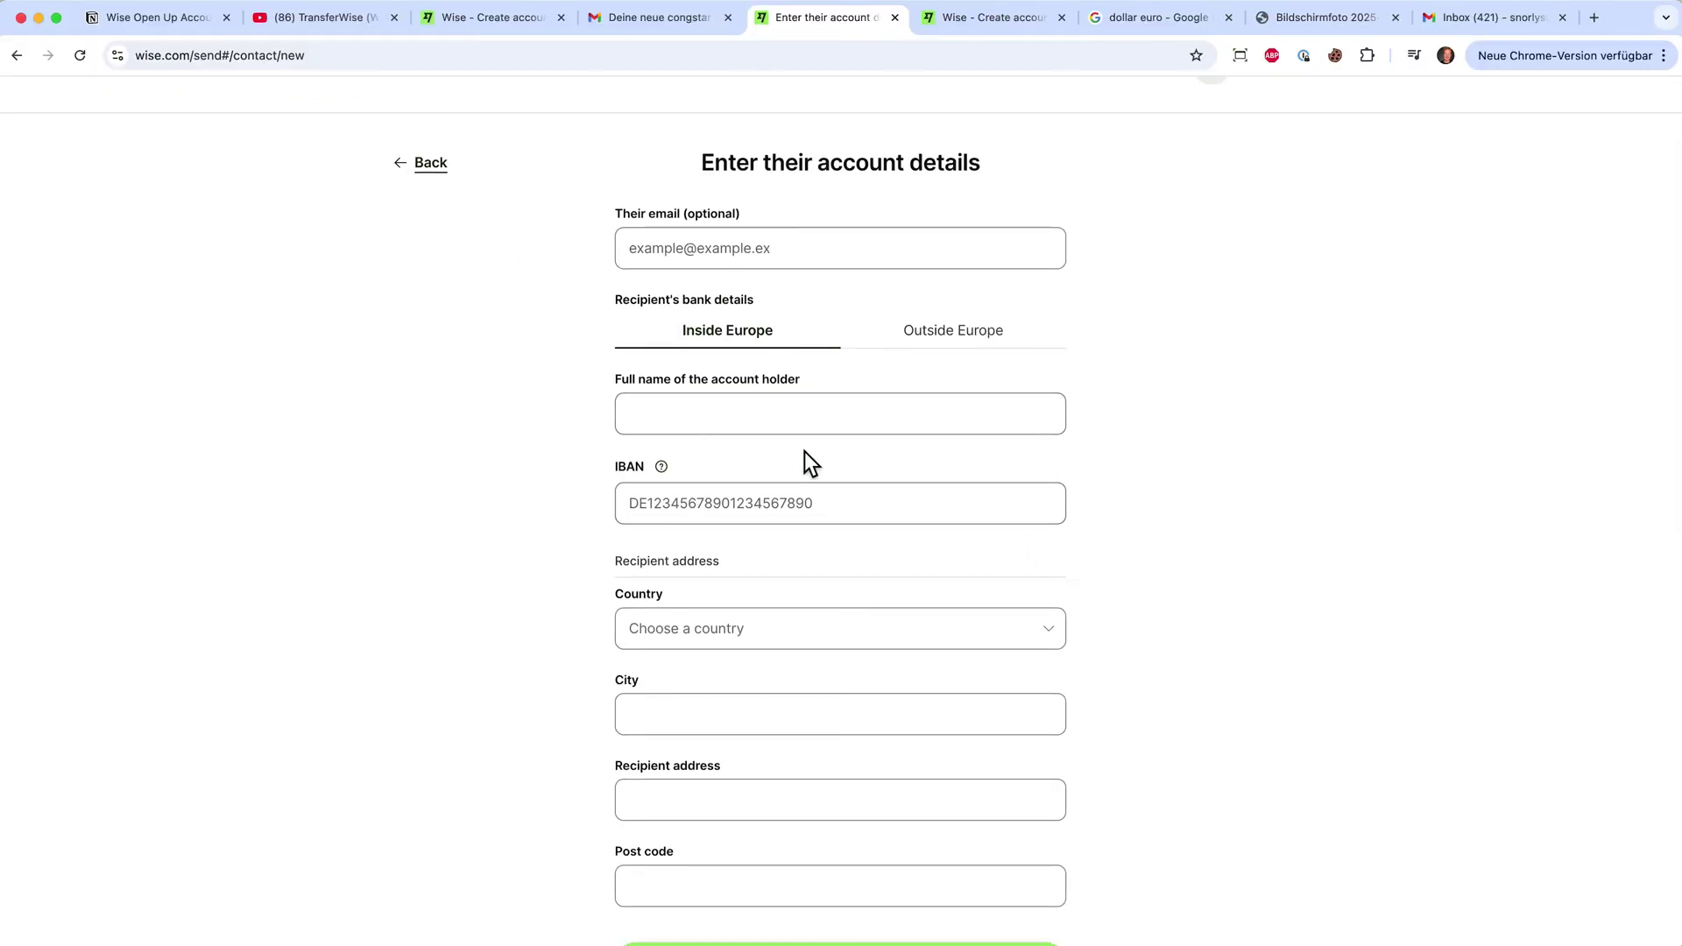
Look over the recipient's IBAN and address fields, then close the send flow unsaved
click(623, 482)
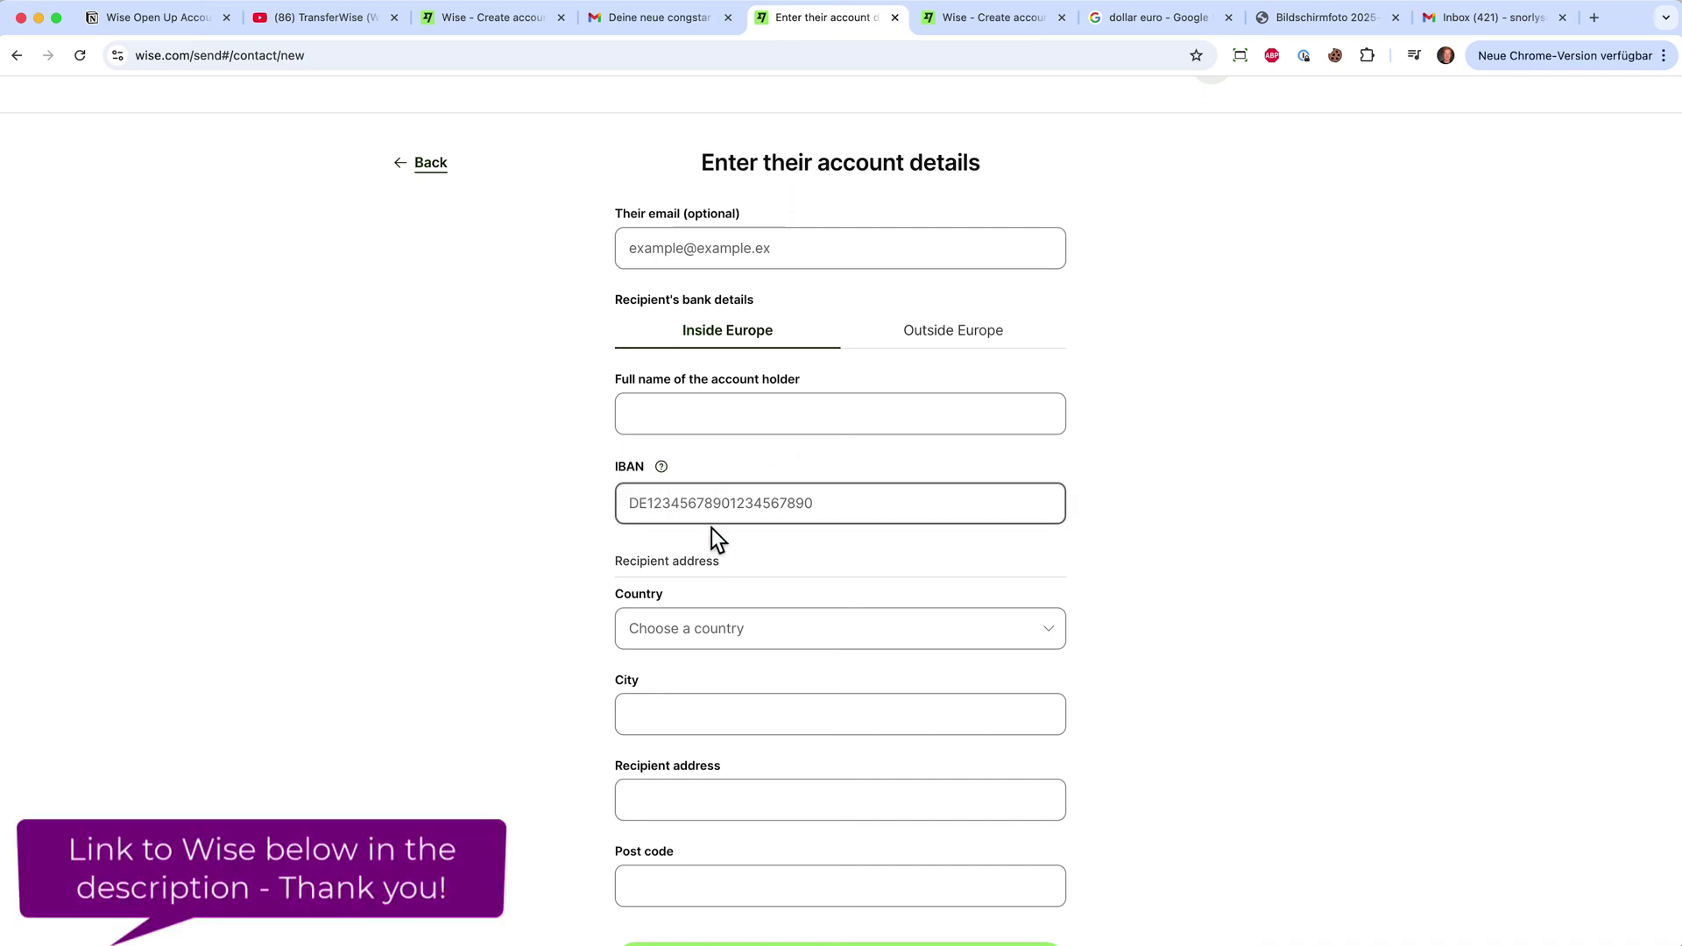
scroll(818, 641, down, 2)
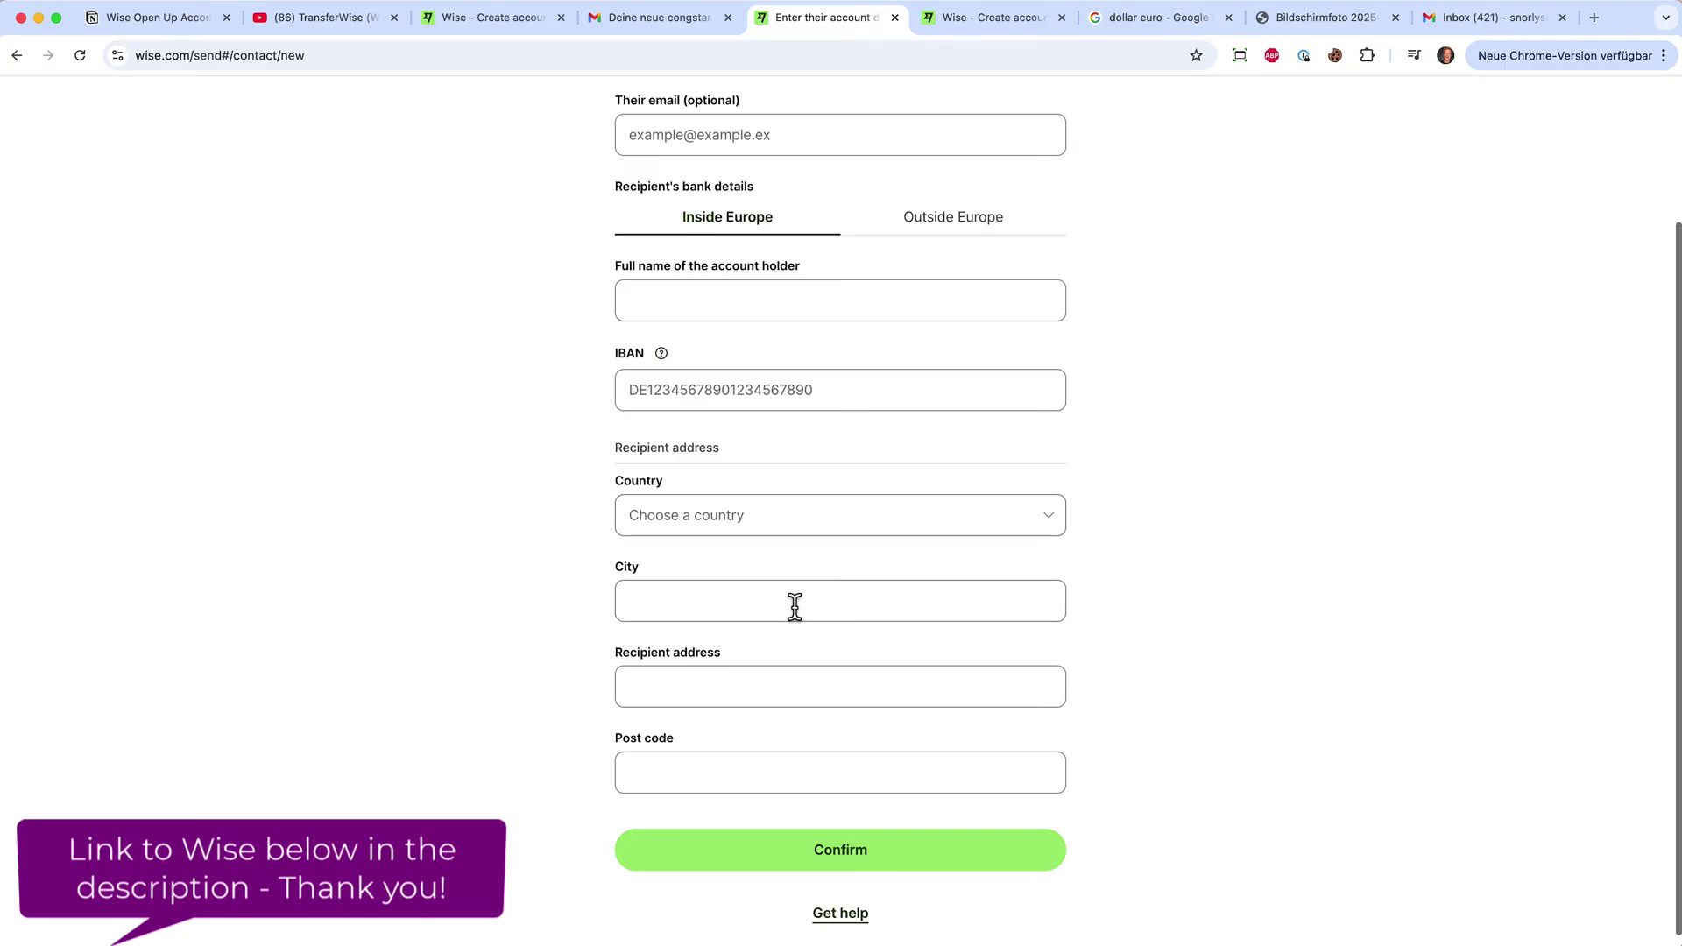
click(724, 689)
scroll(781, 689, up, 3)
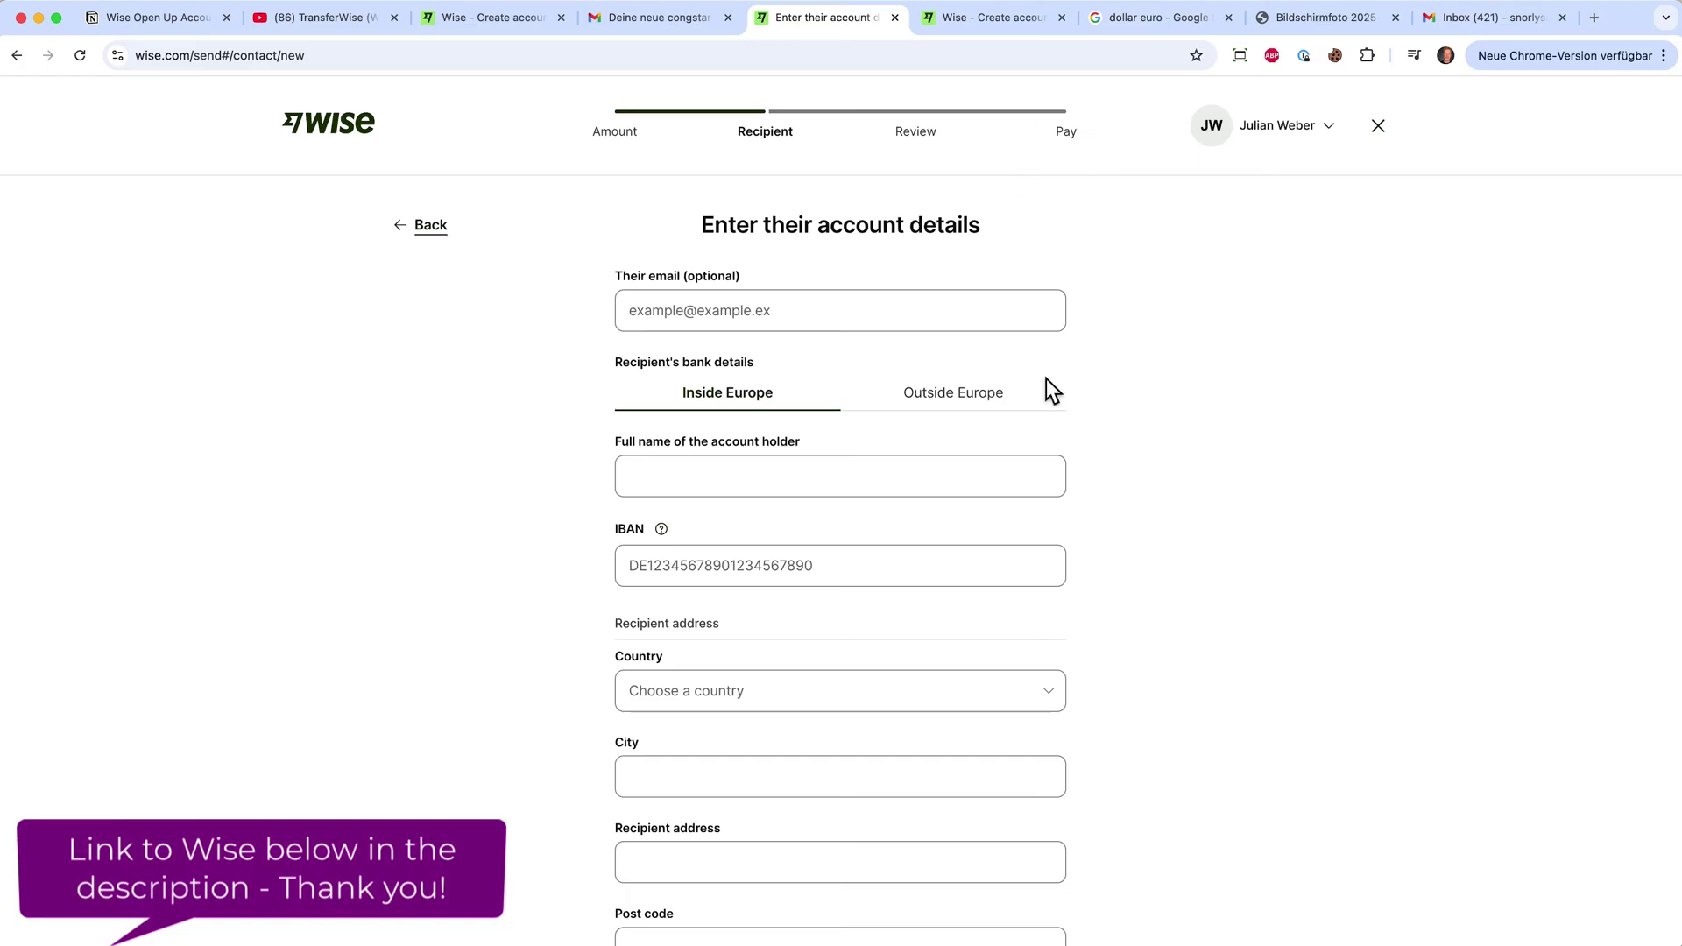
scroll(1051, 407, down, 3)
click(956, 678)
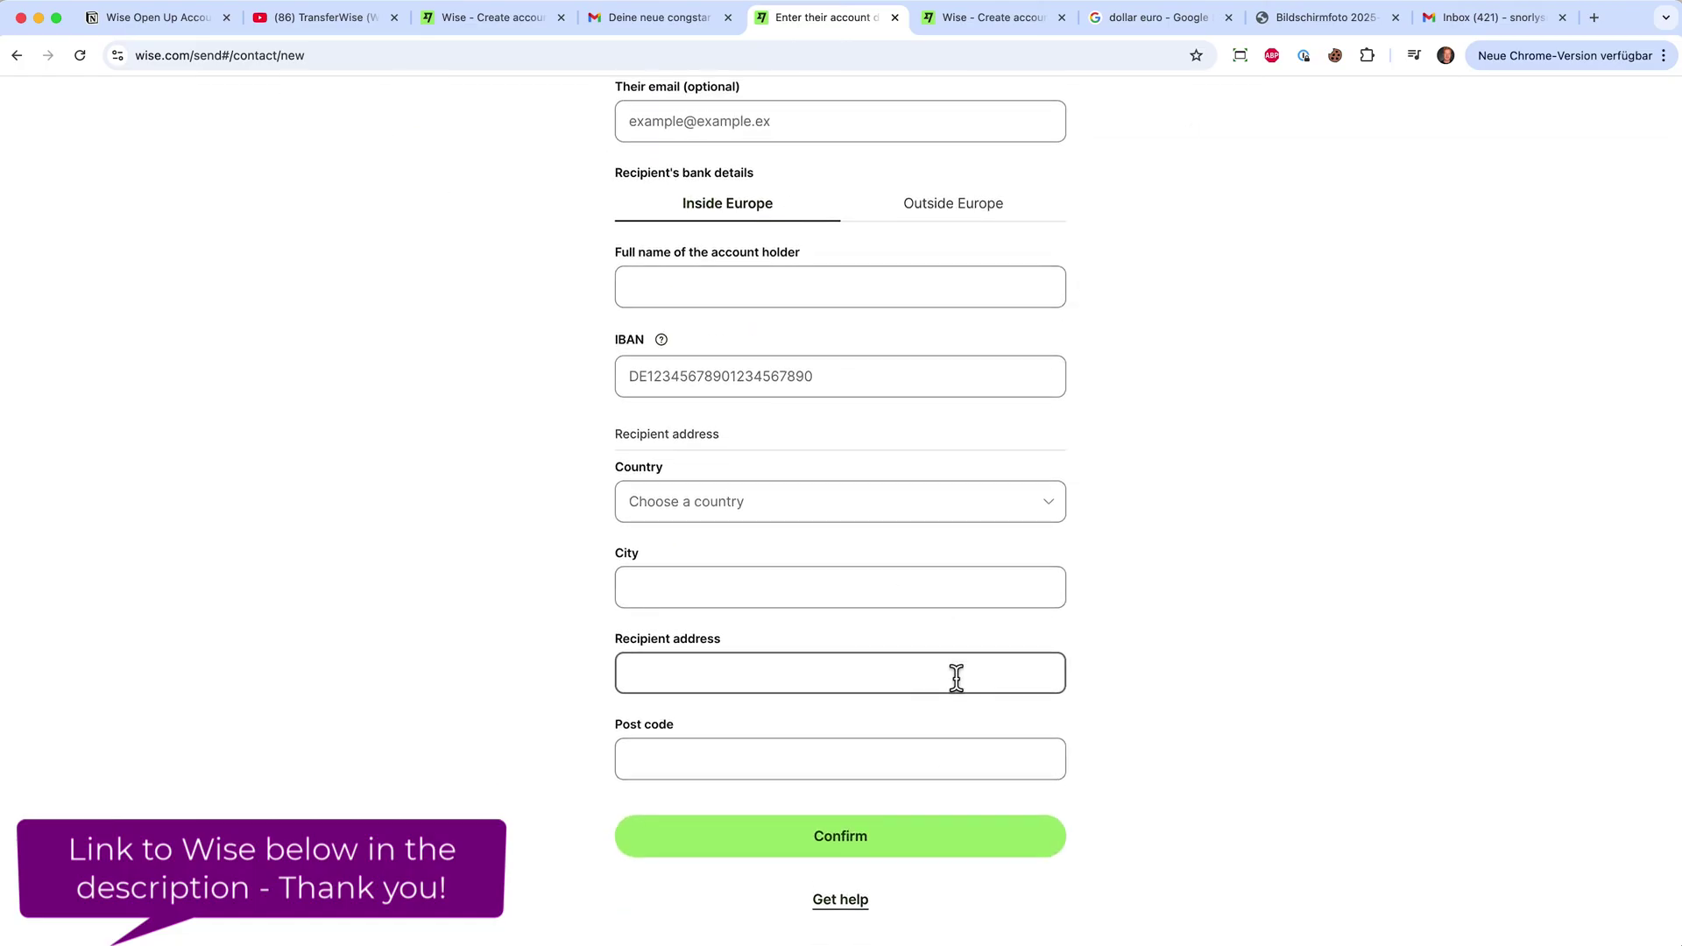
scroll(957, 677, up, 3)
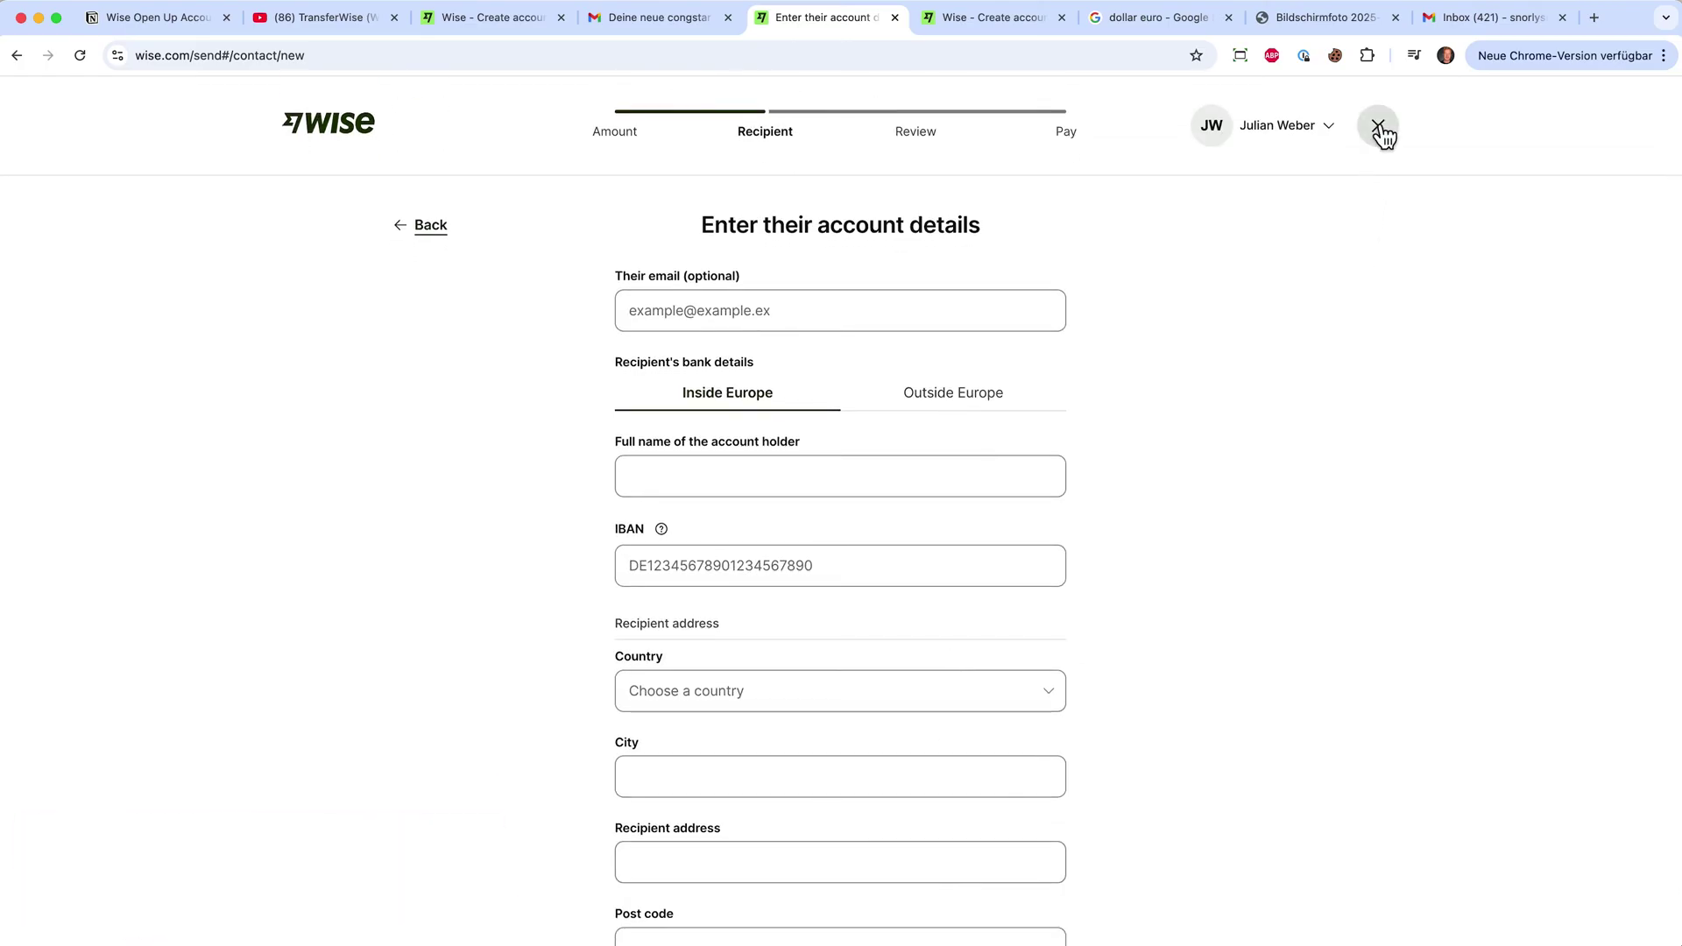
click(1378, 128)
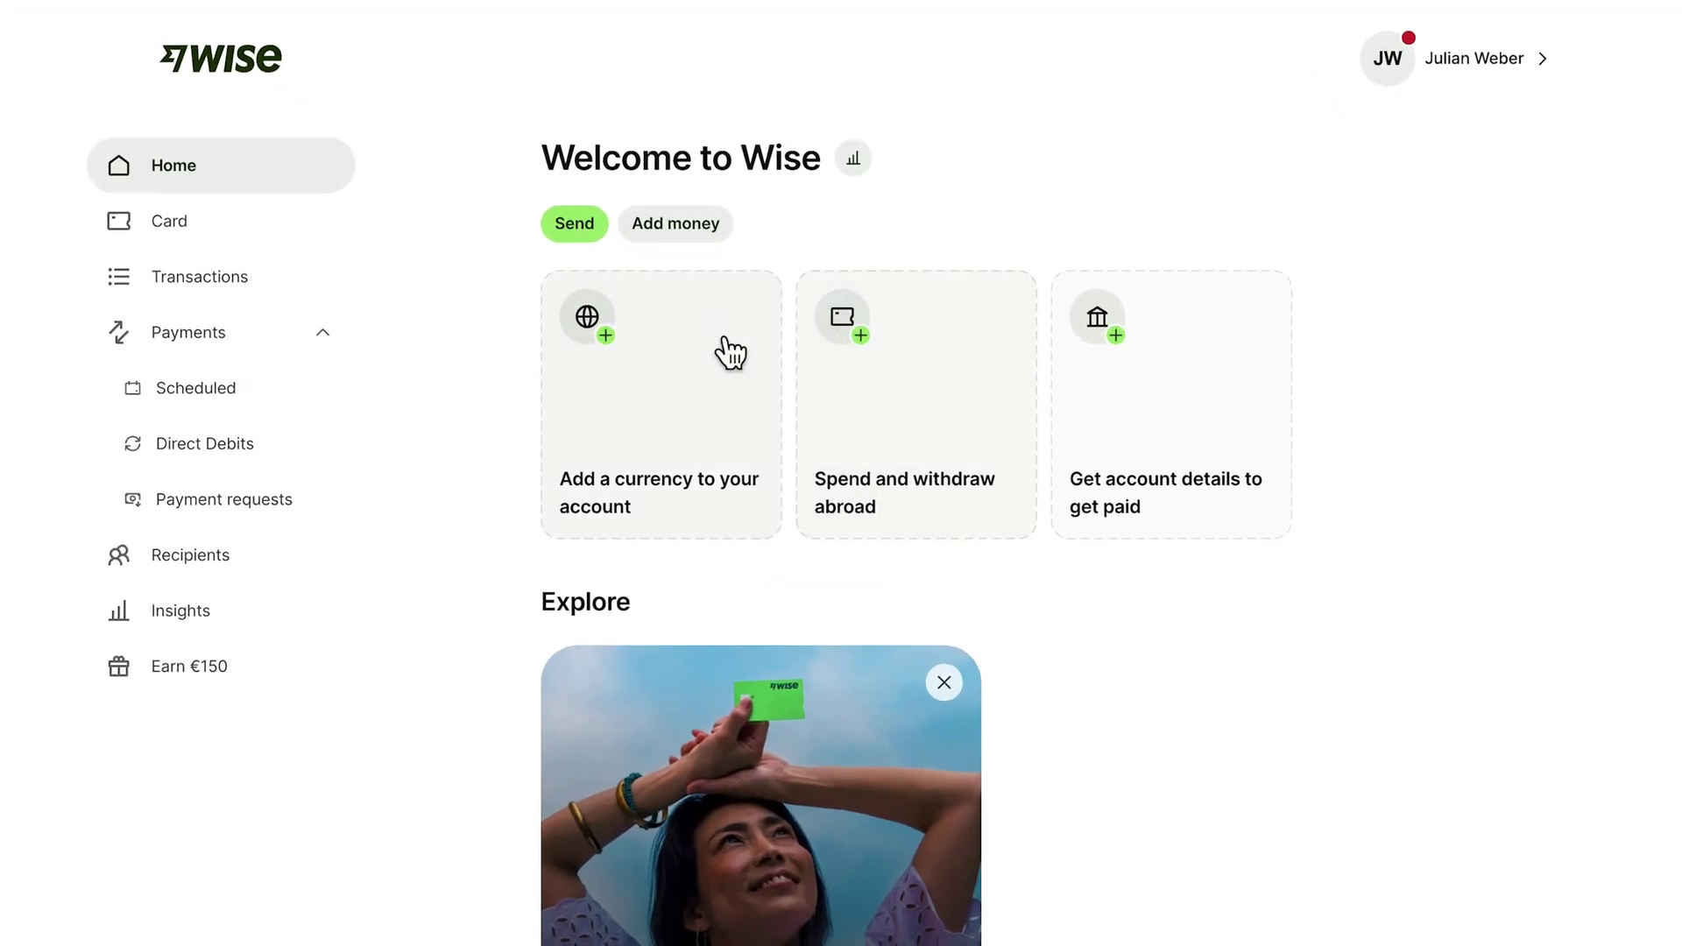
Open a US dollar balance and return to the home dashboard
click(677, 369)
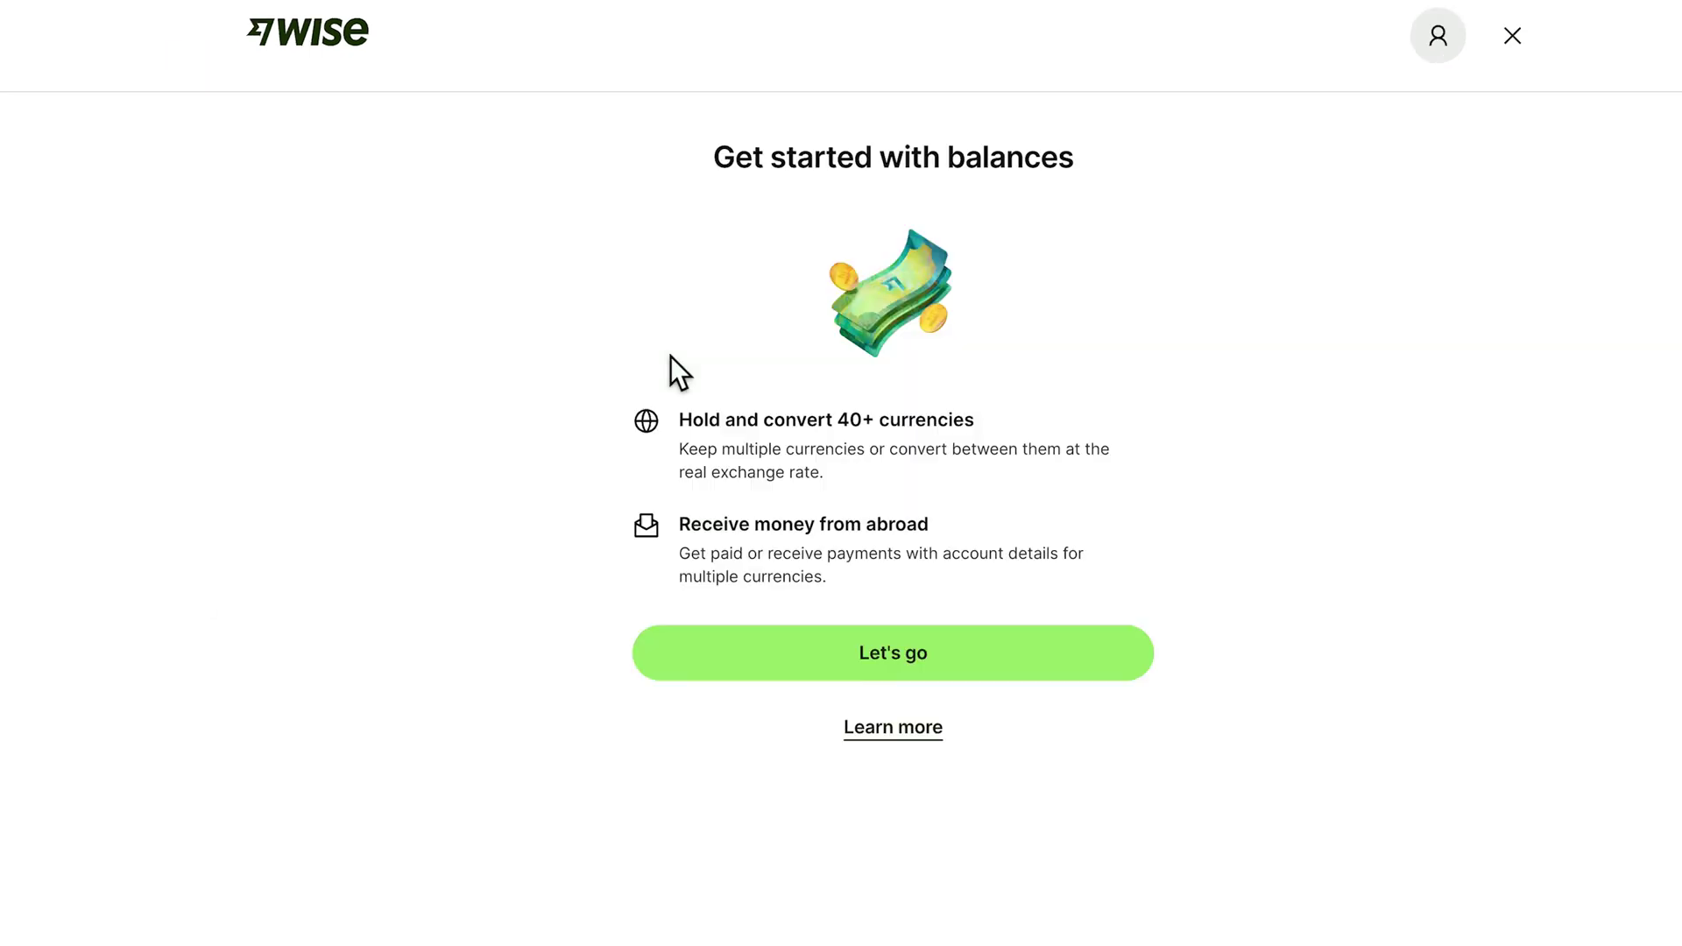
click(845, 664)
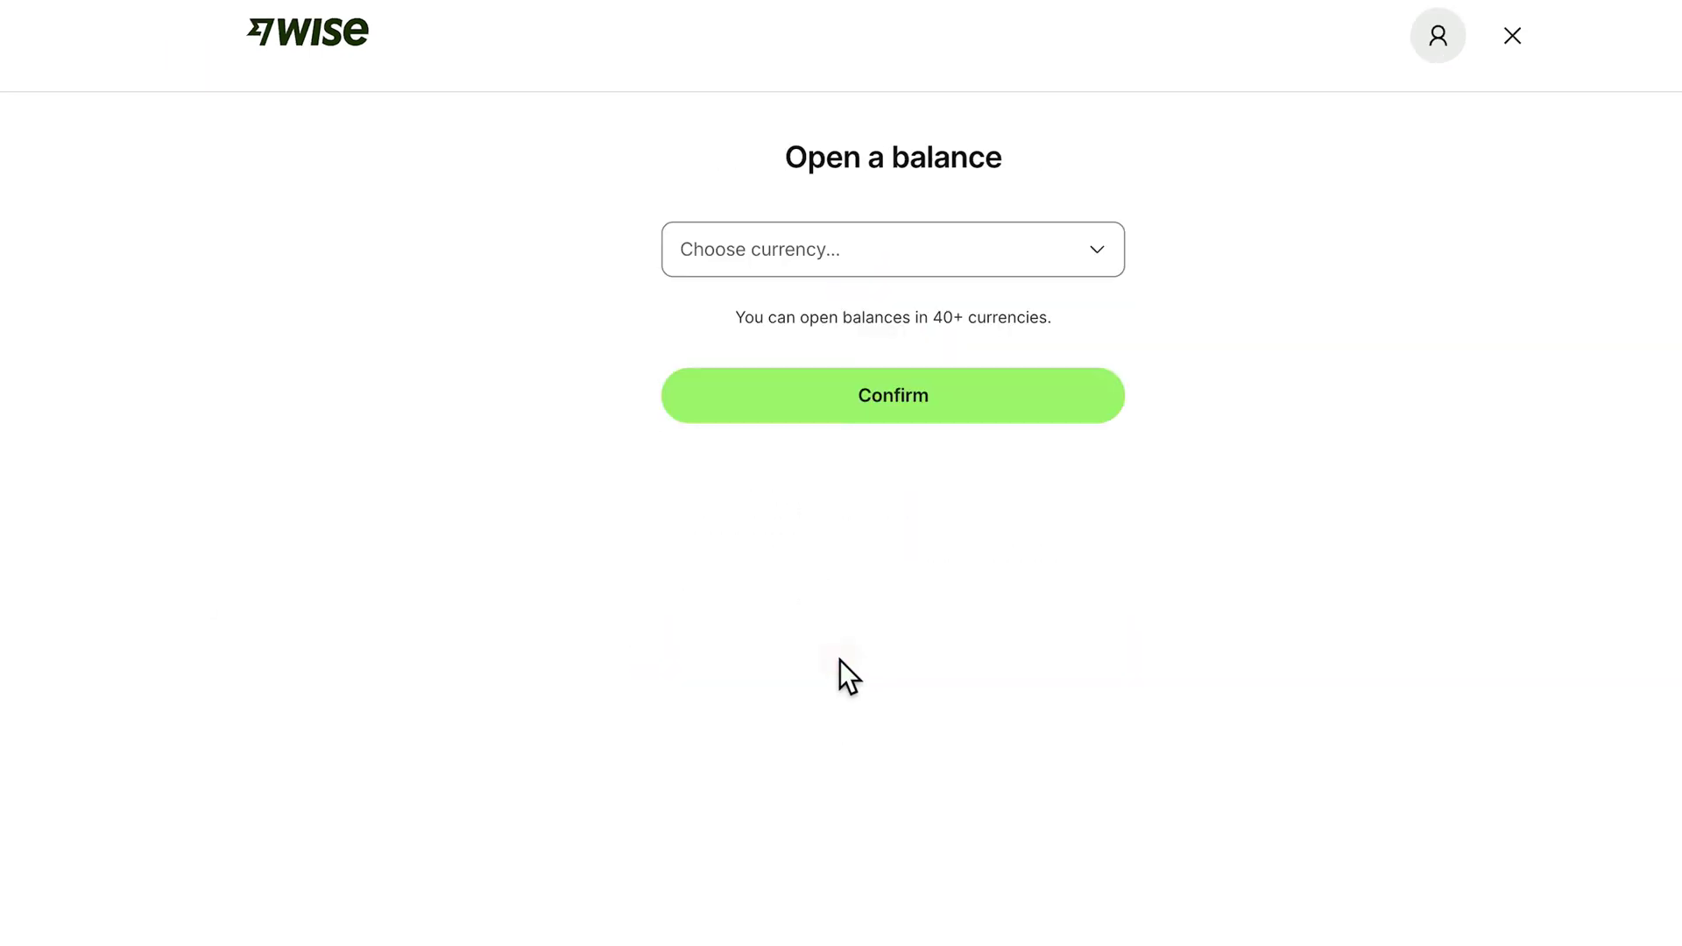
click(849, 249)
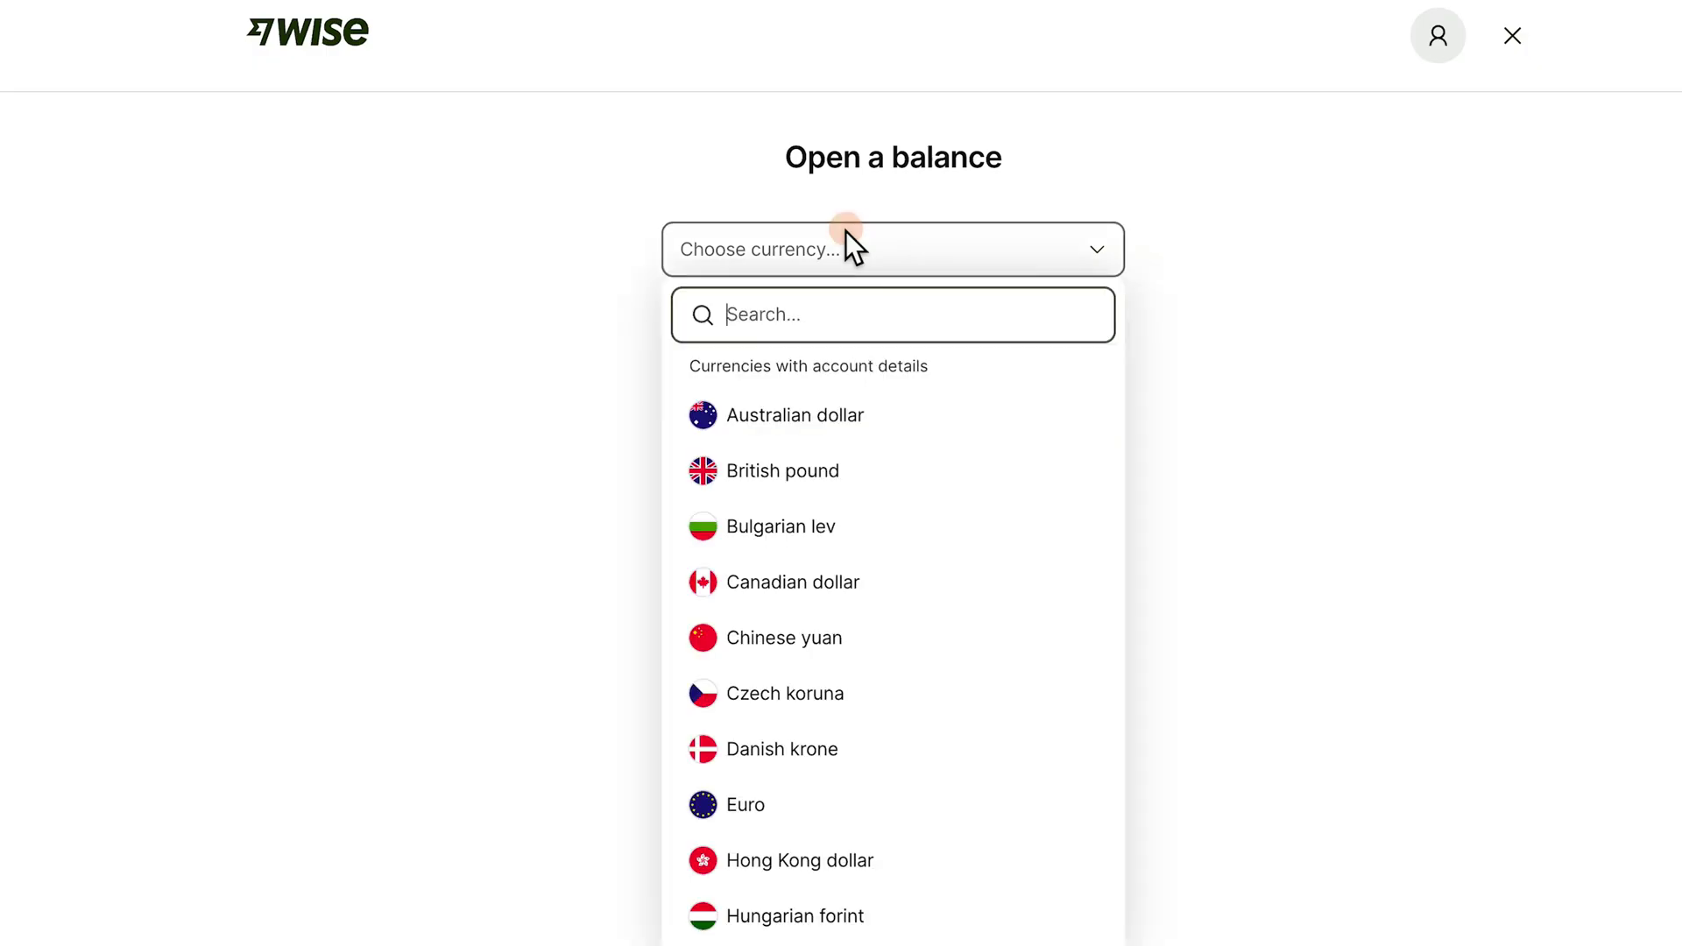
text(us)
click(811, 473)
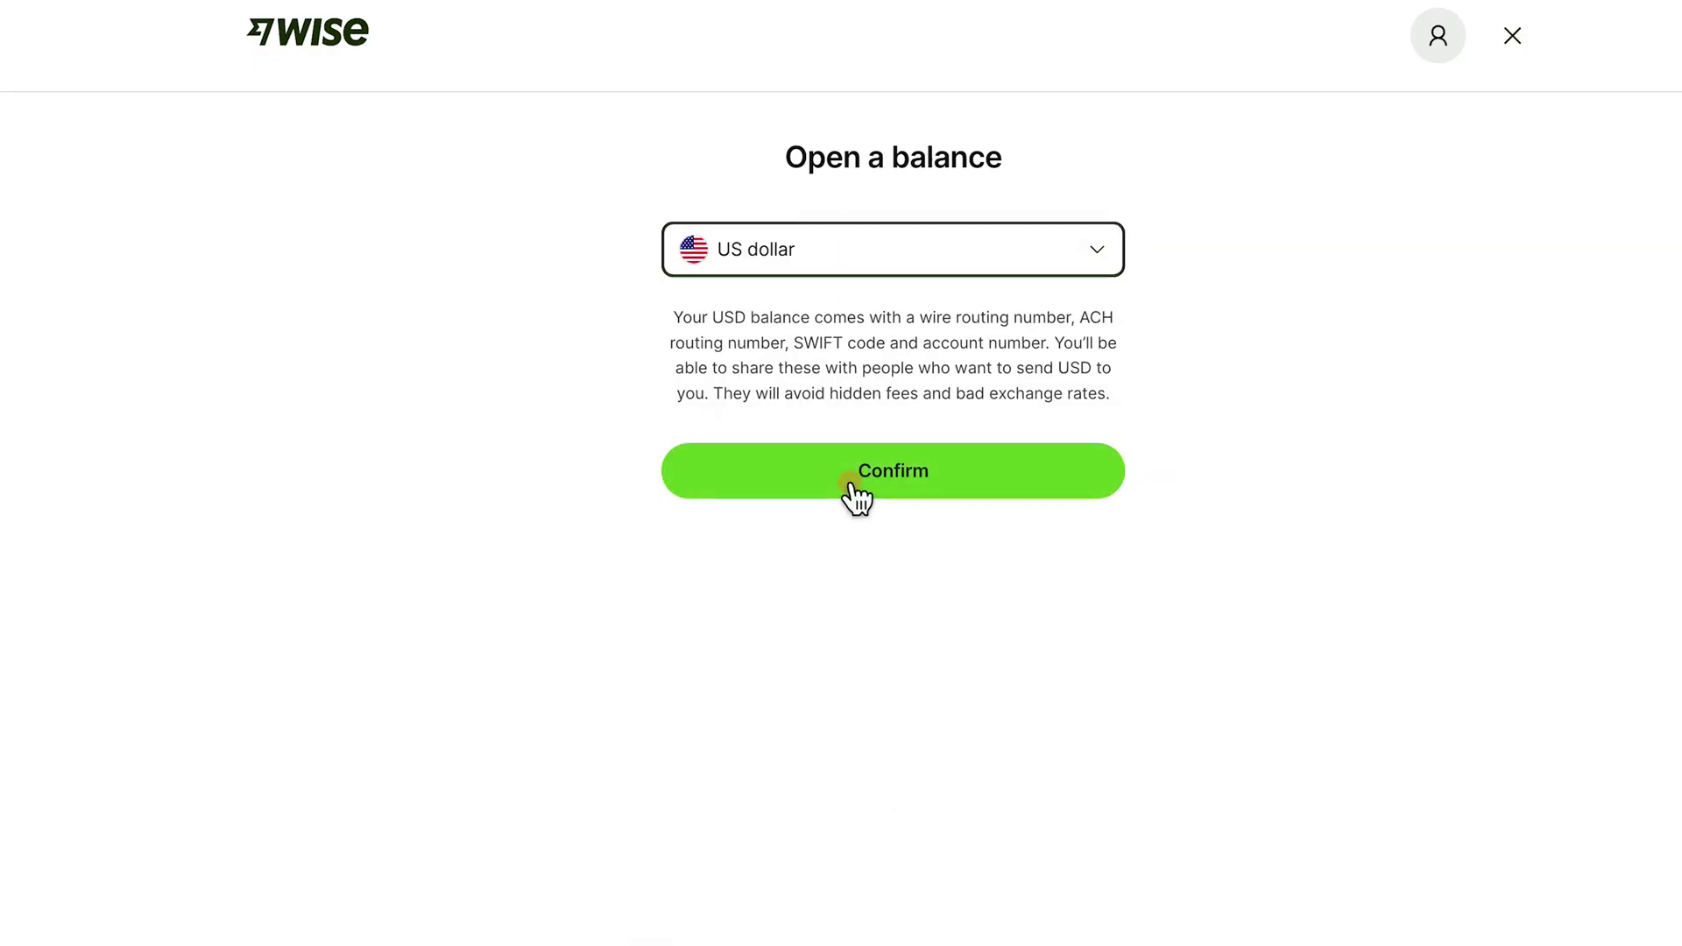
click(850, 484)
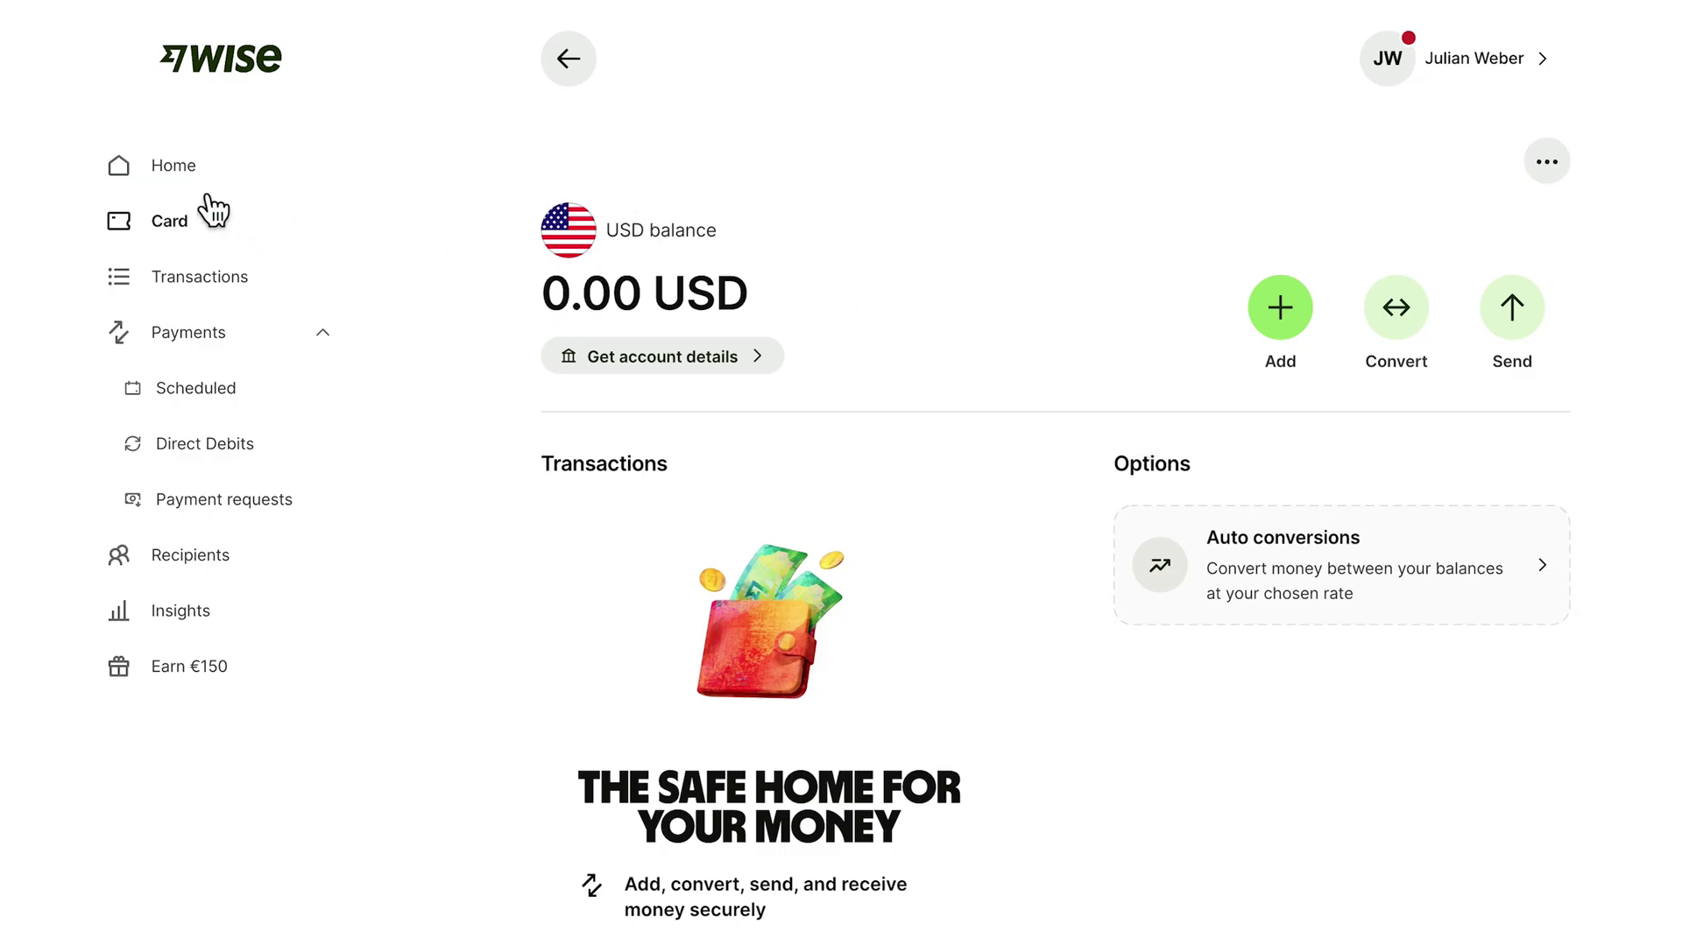
click(195, 176)
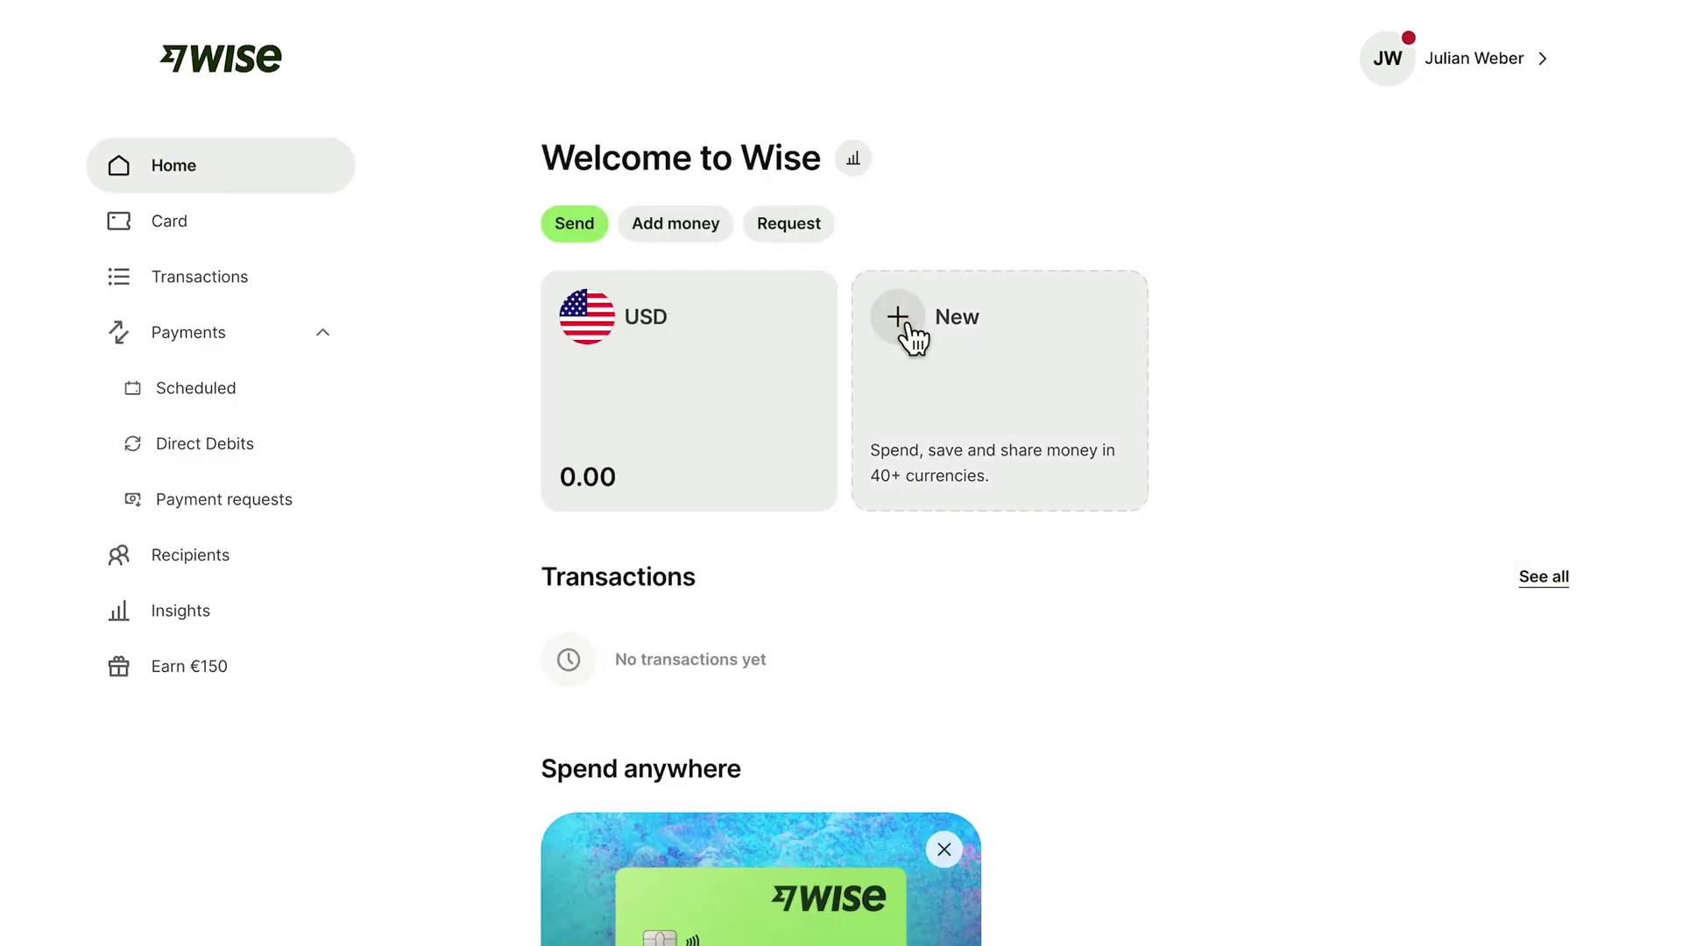
Open a Euro balance and return to the home dashboard
click(910, 335)
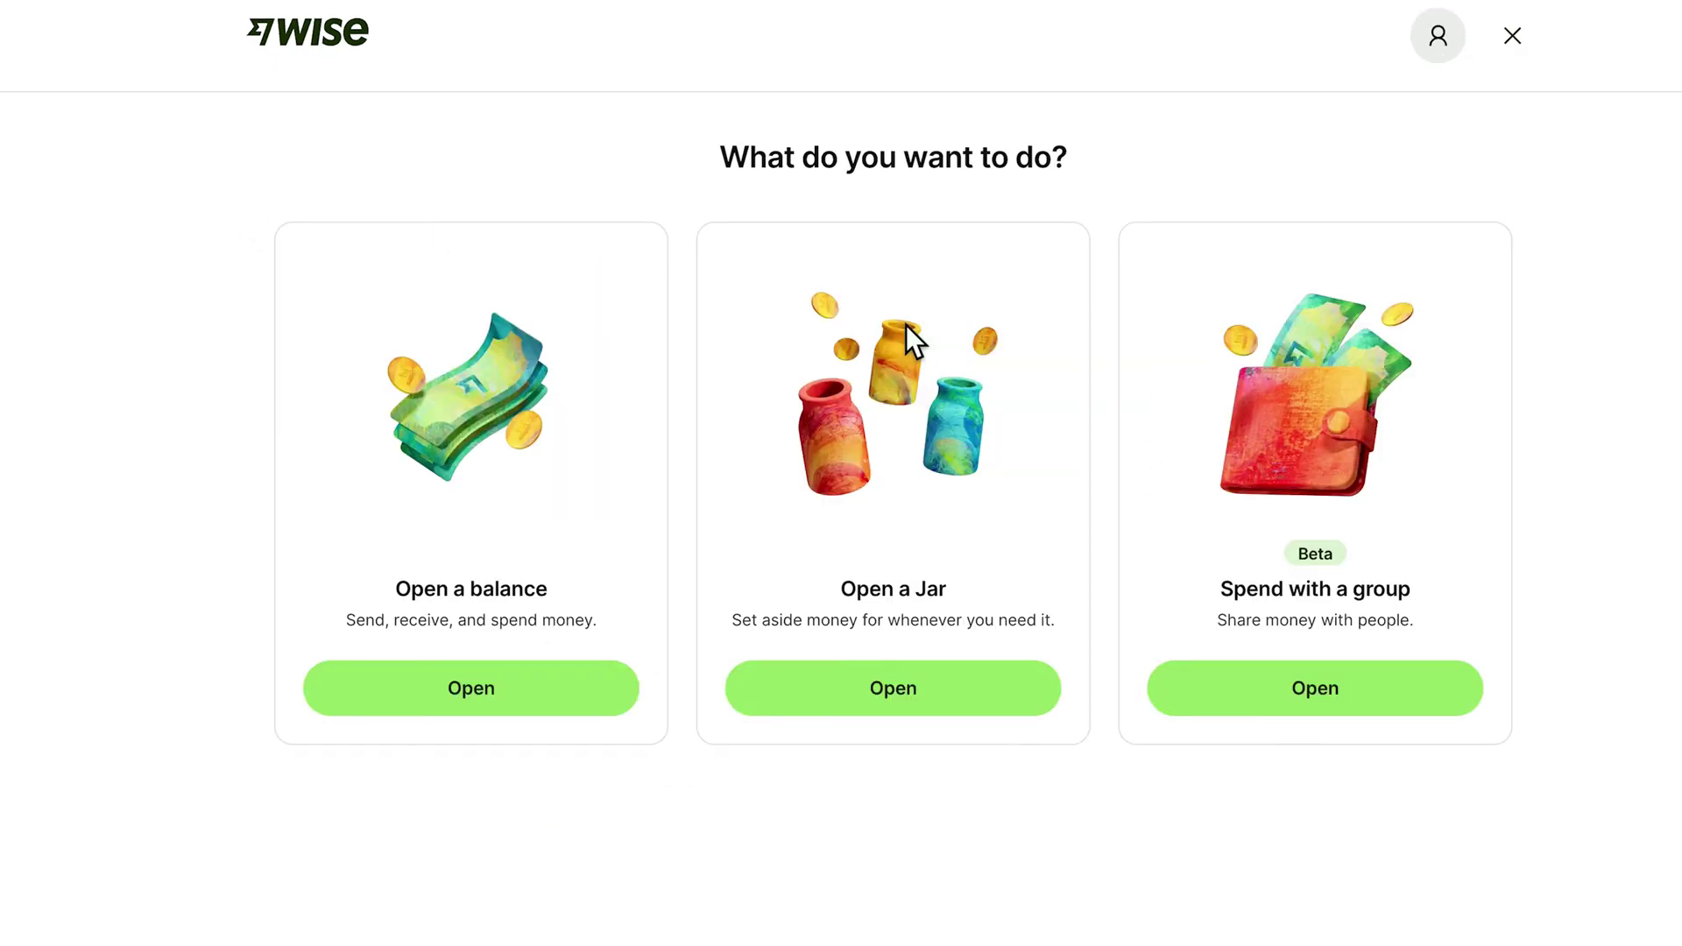
click(536, 699)
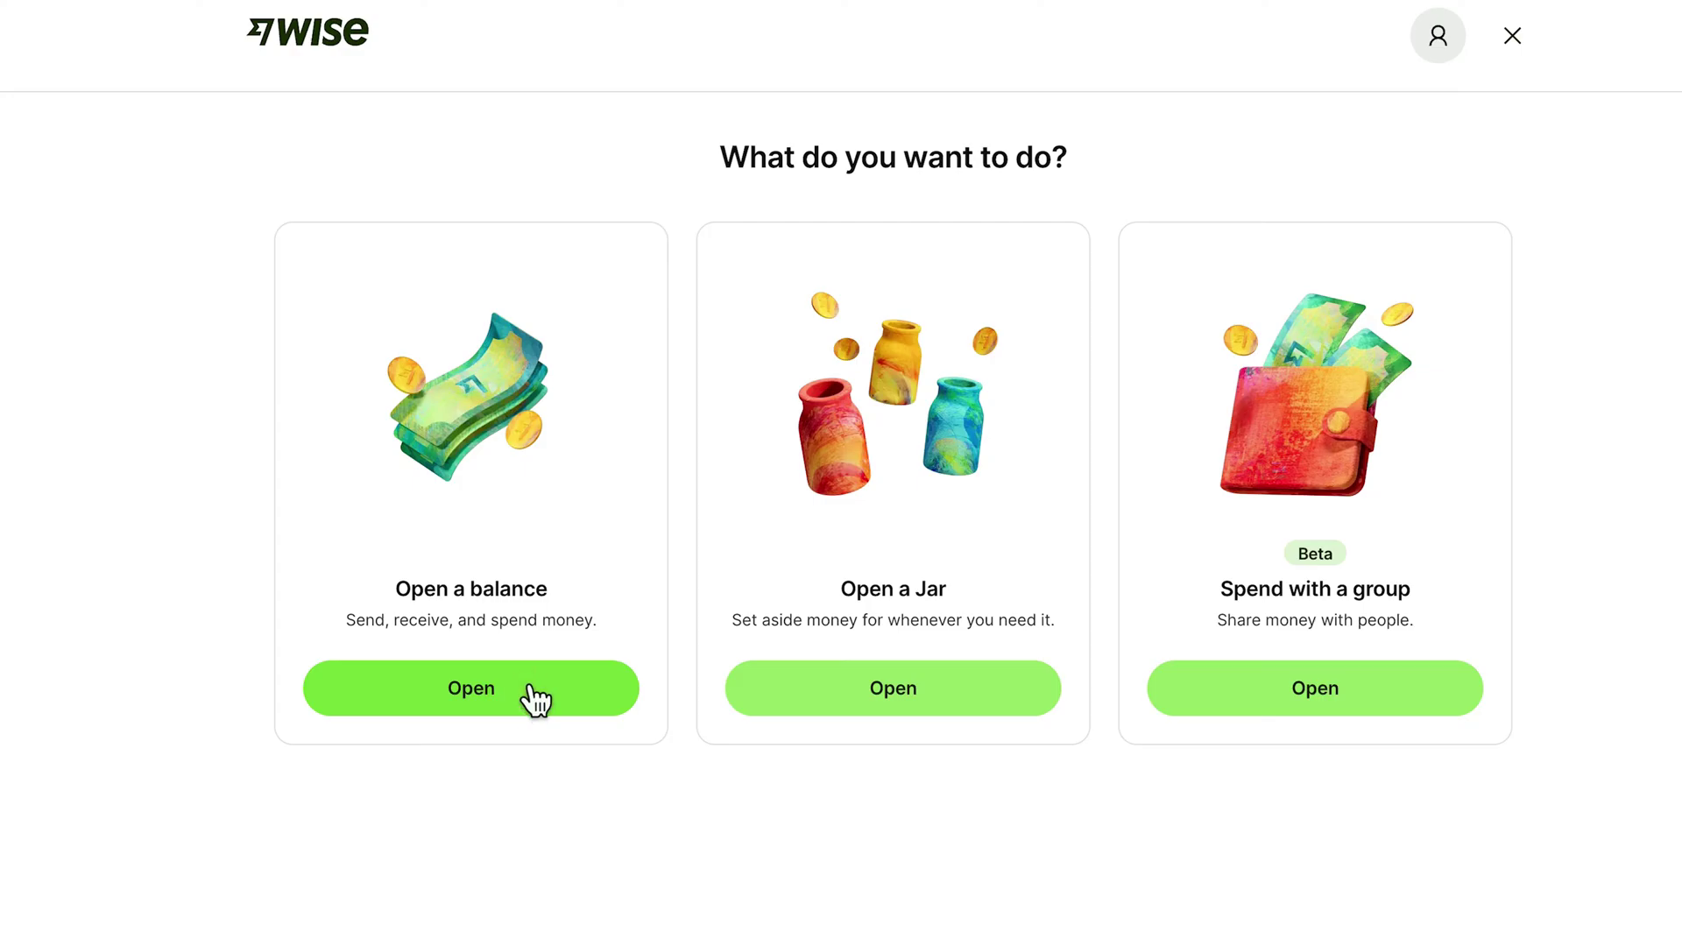
click(826, 251)
text(eu)
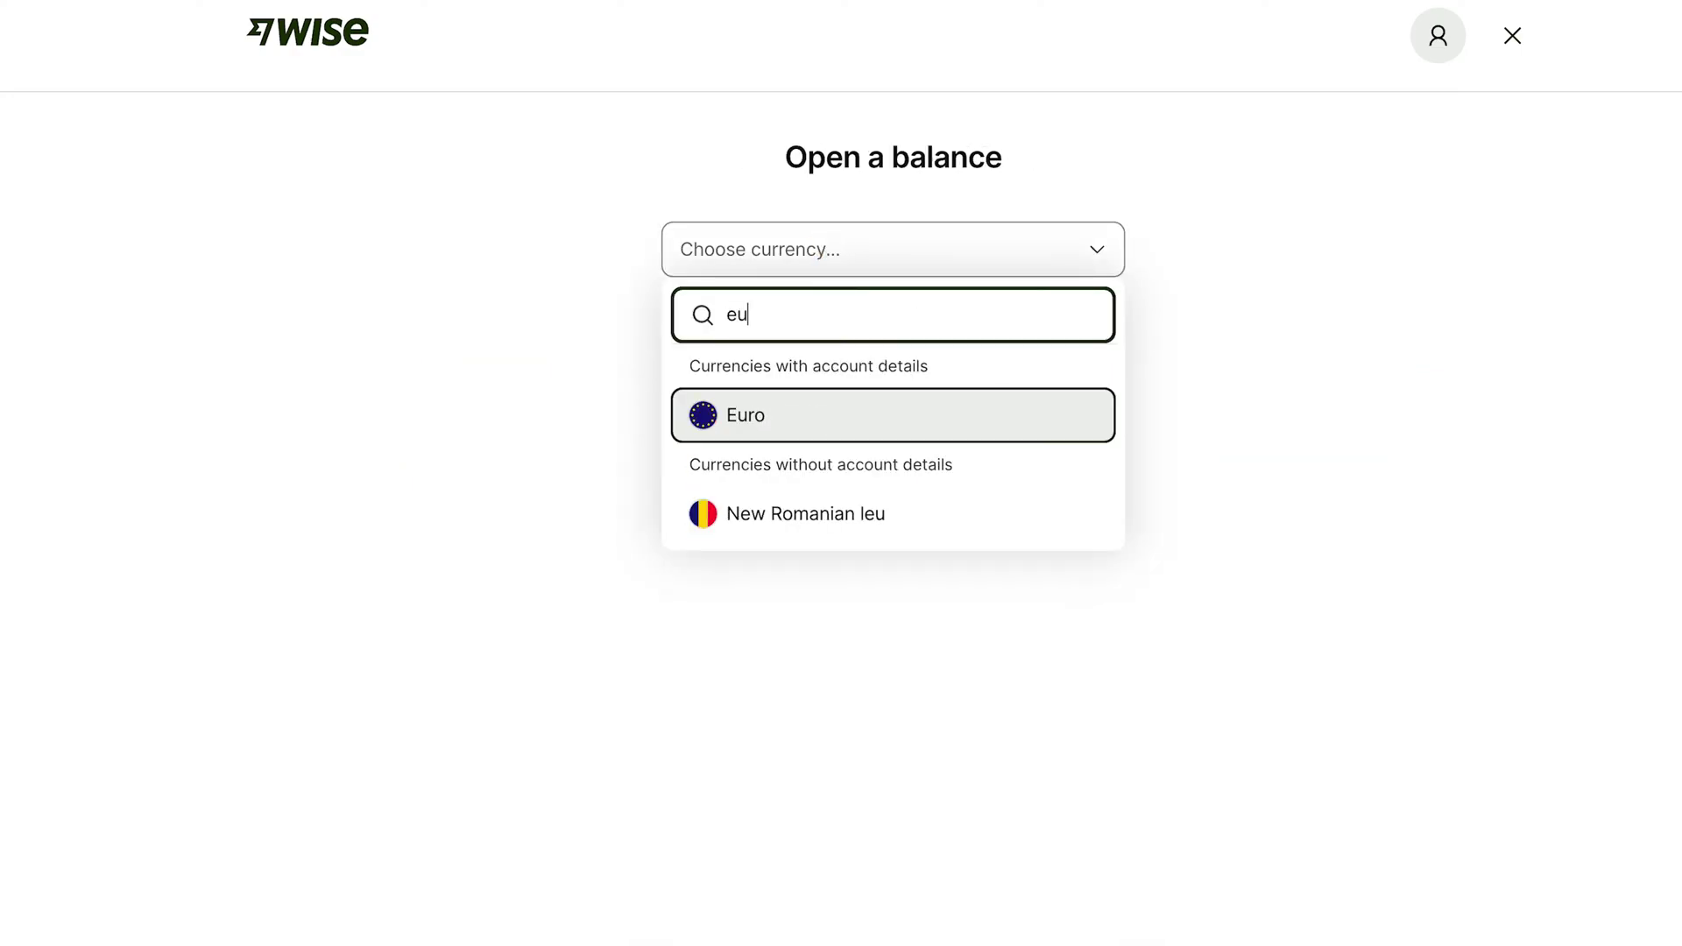
click(769, 421)
click(798, 472)
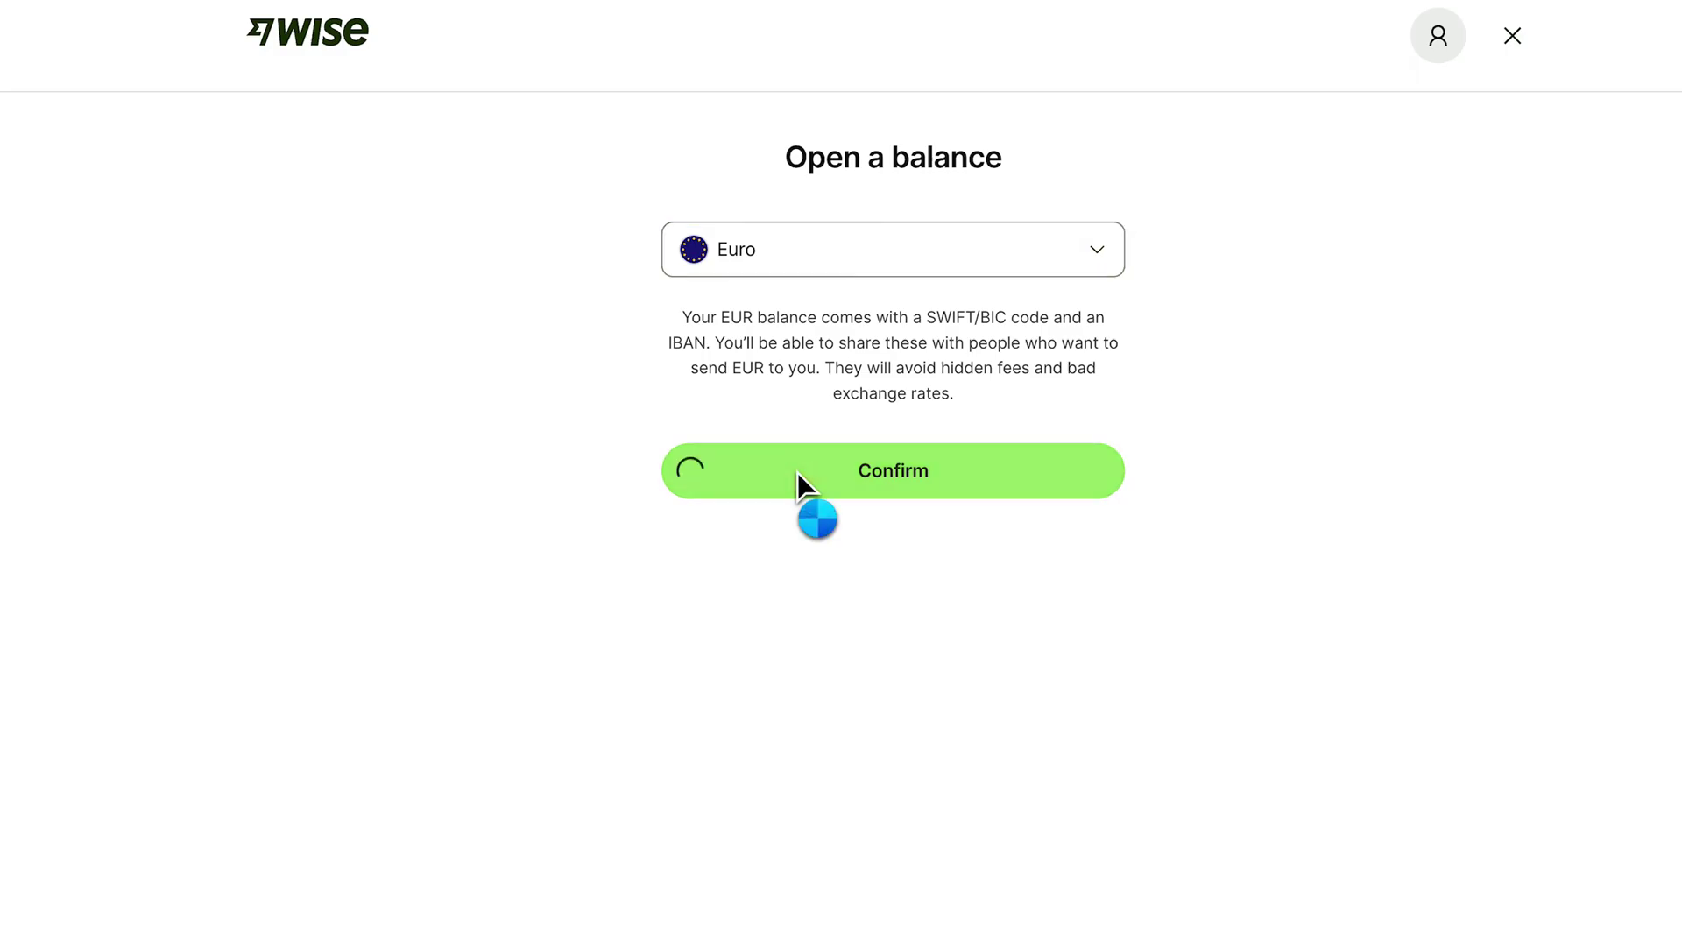
click(234, 176)
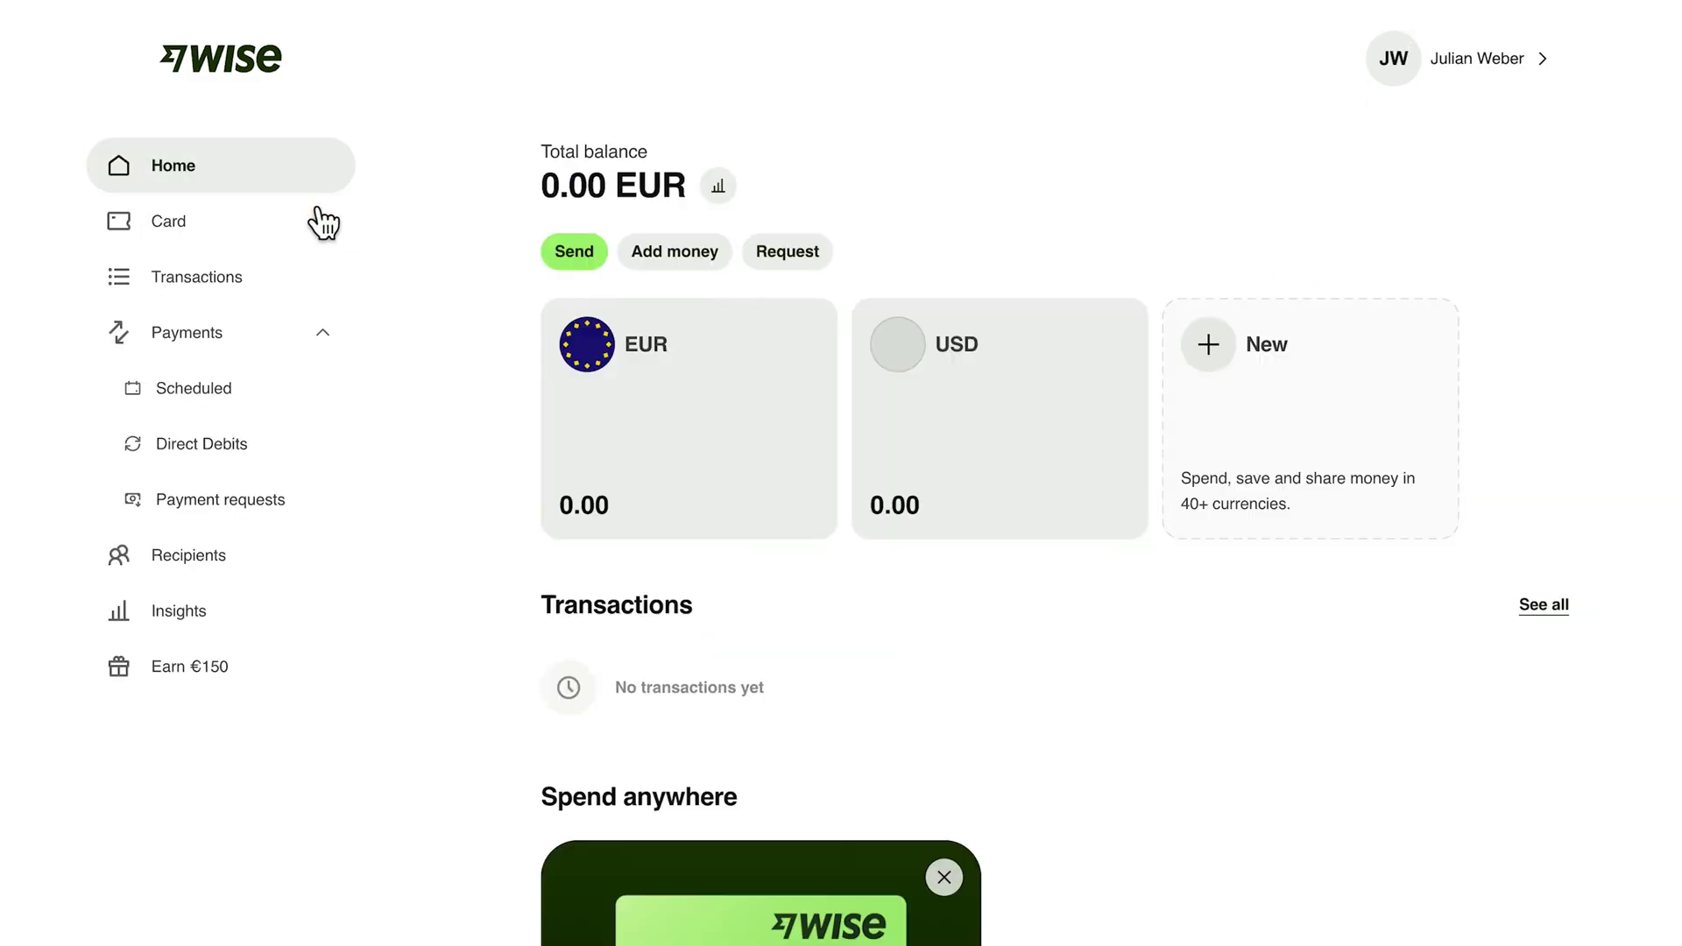
Request USD balance account details, set the 20 USD deposit currency to USD, and continue
click(985, 433)
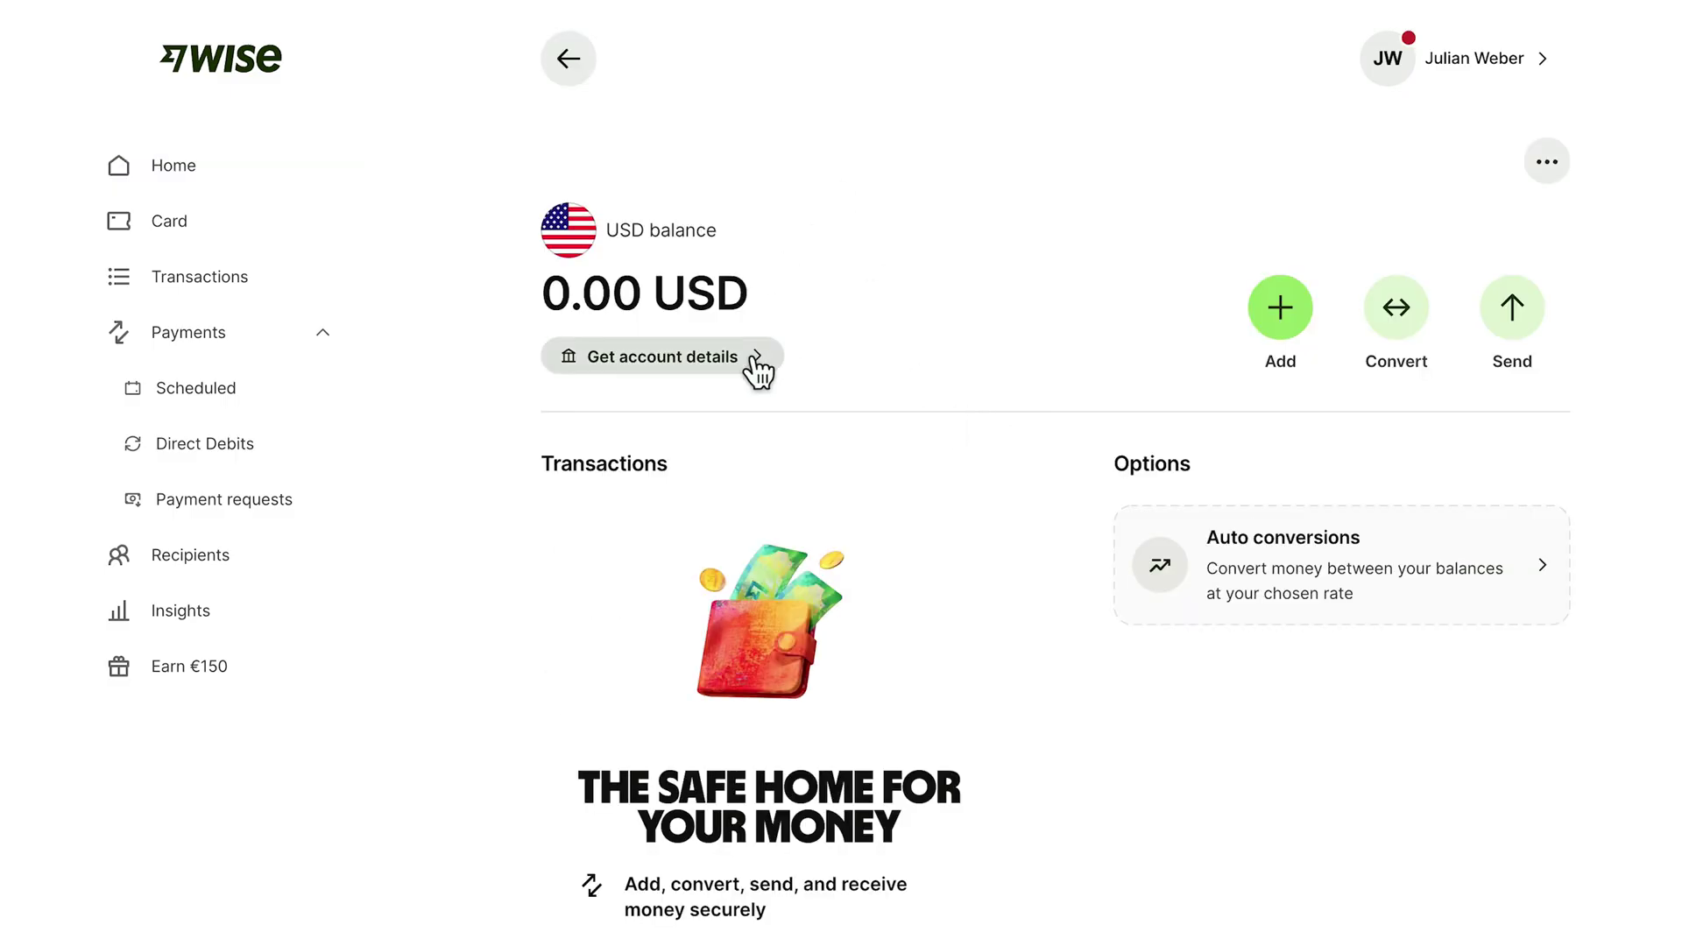
click(697, 372)
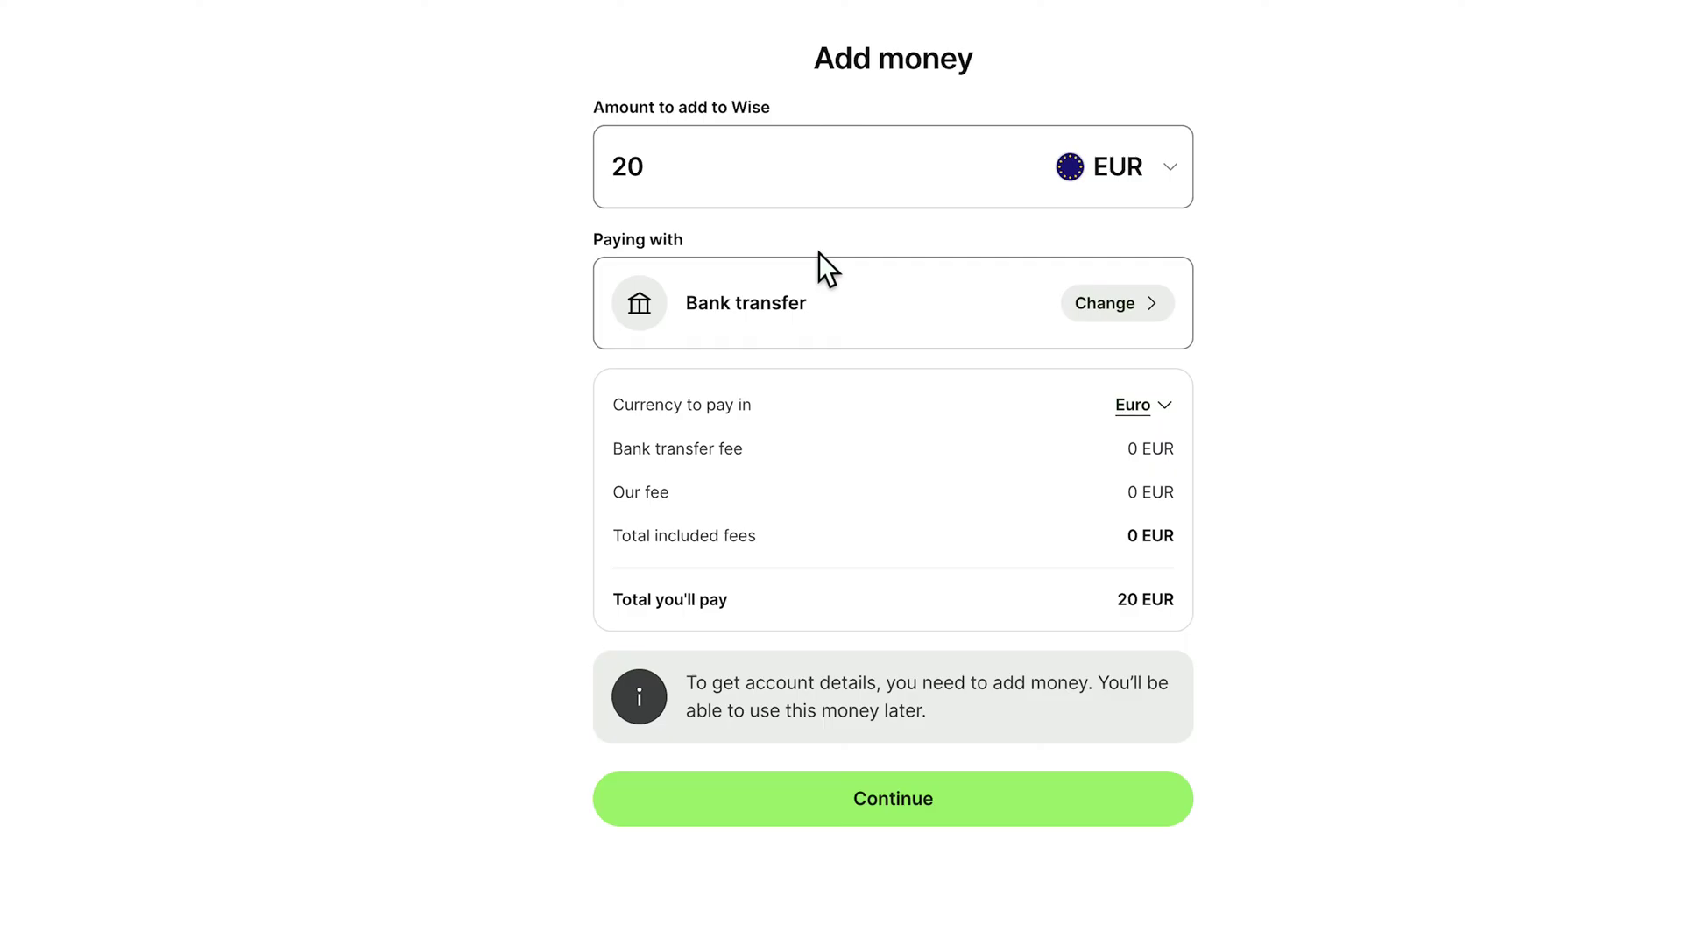
click(1196, 184)
click(1202, 408)
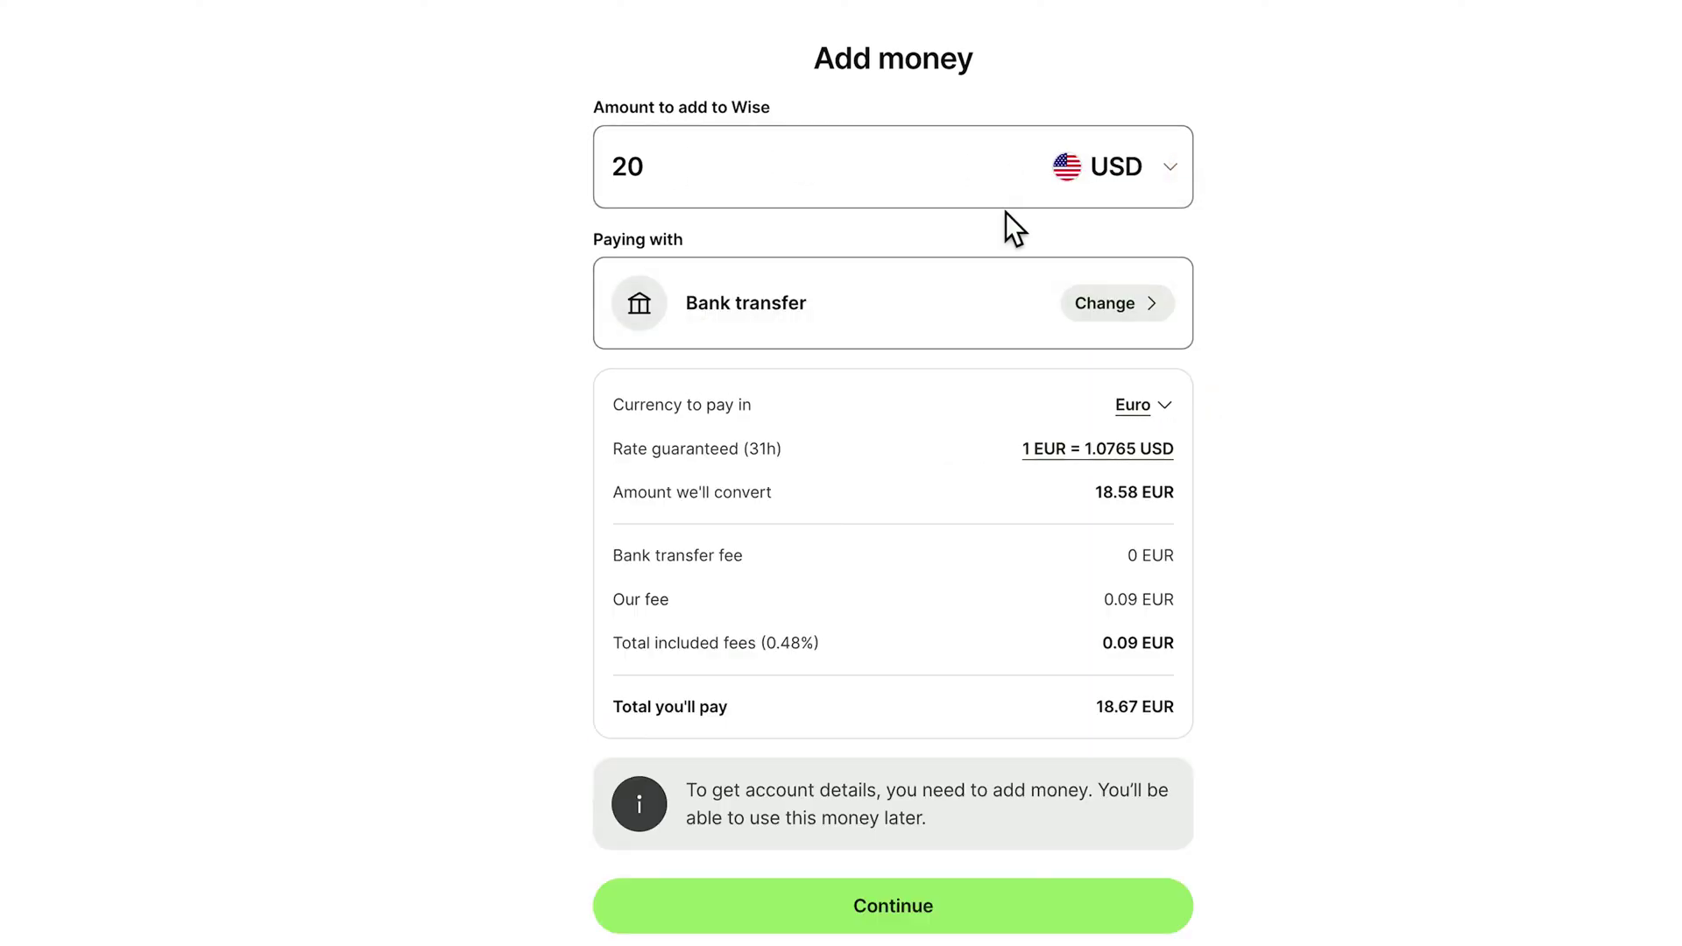
click(941, 907)
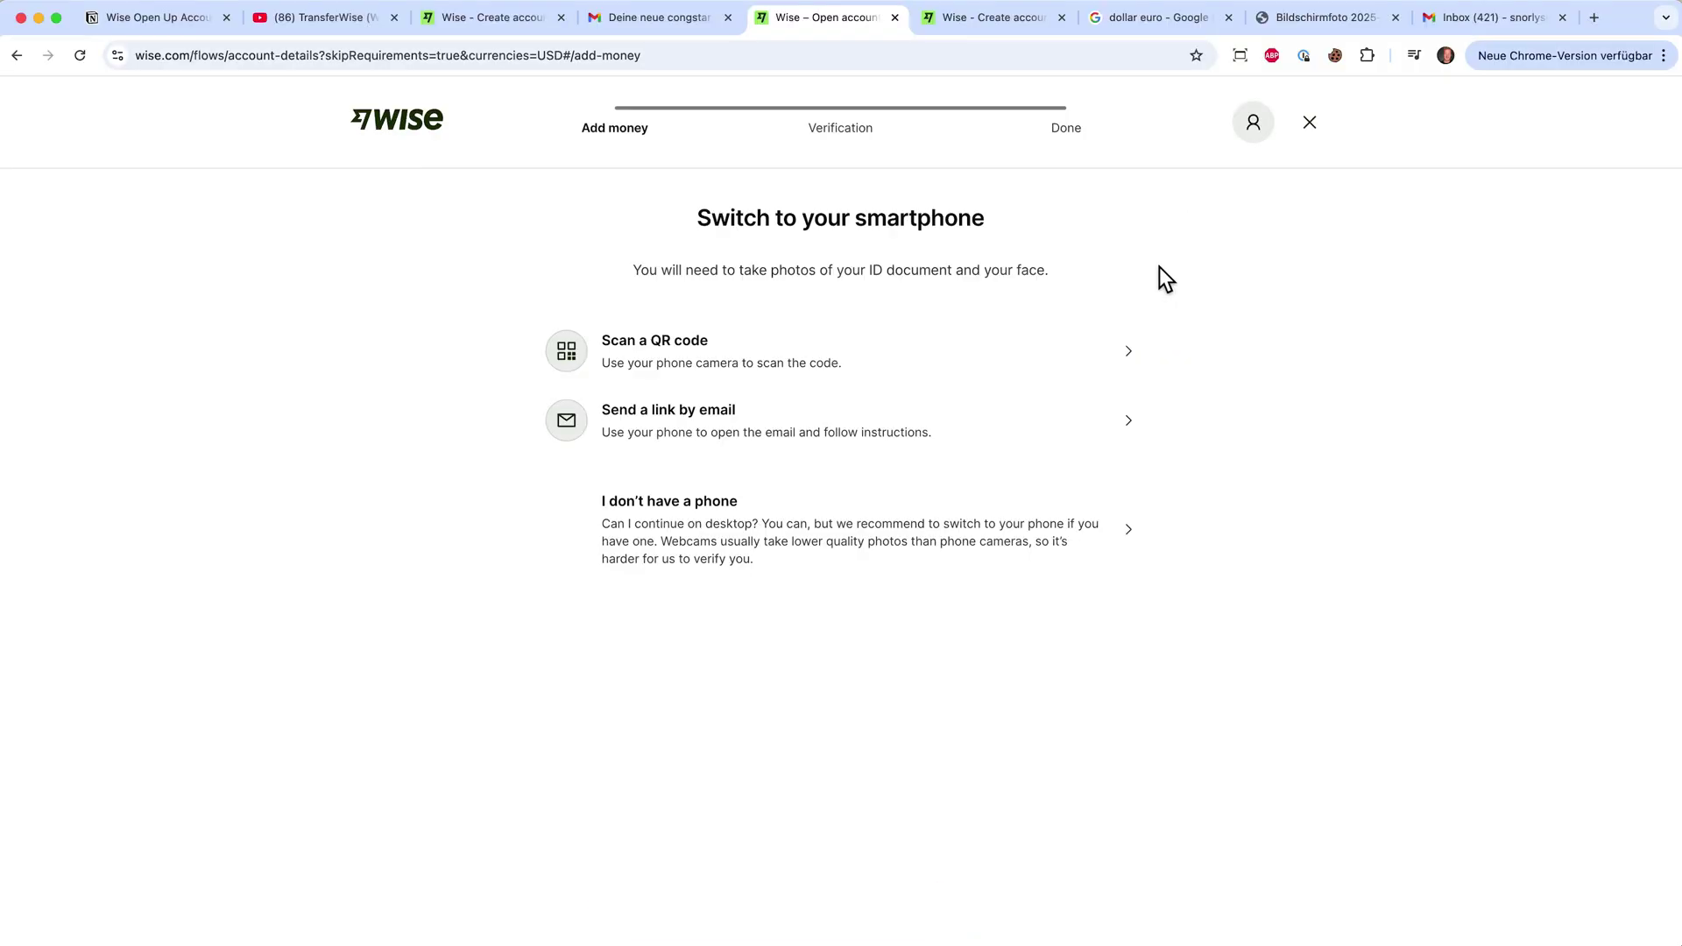
Abandon the QR-code identity check and USD account details, returning to the Home dashboard
click(799, 368)
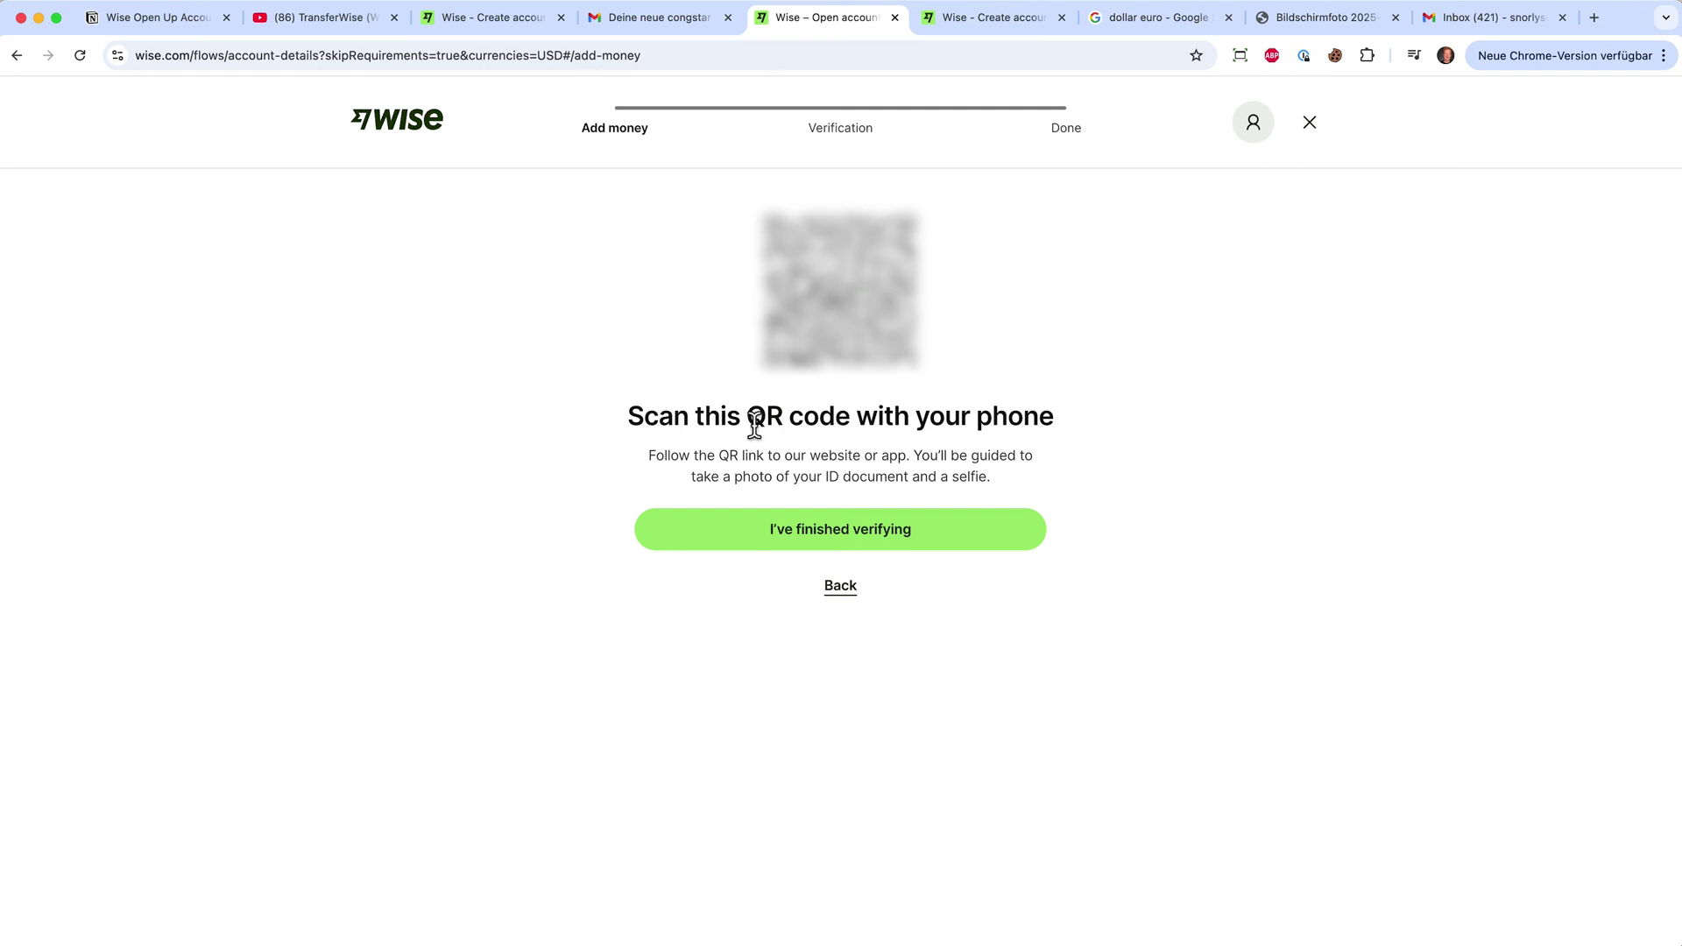
click(1310, 122)
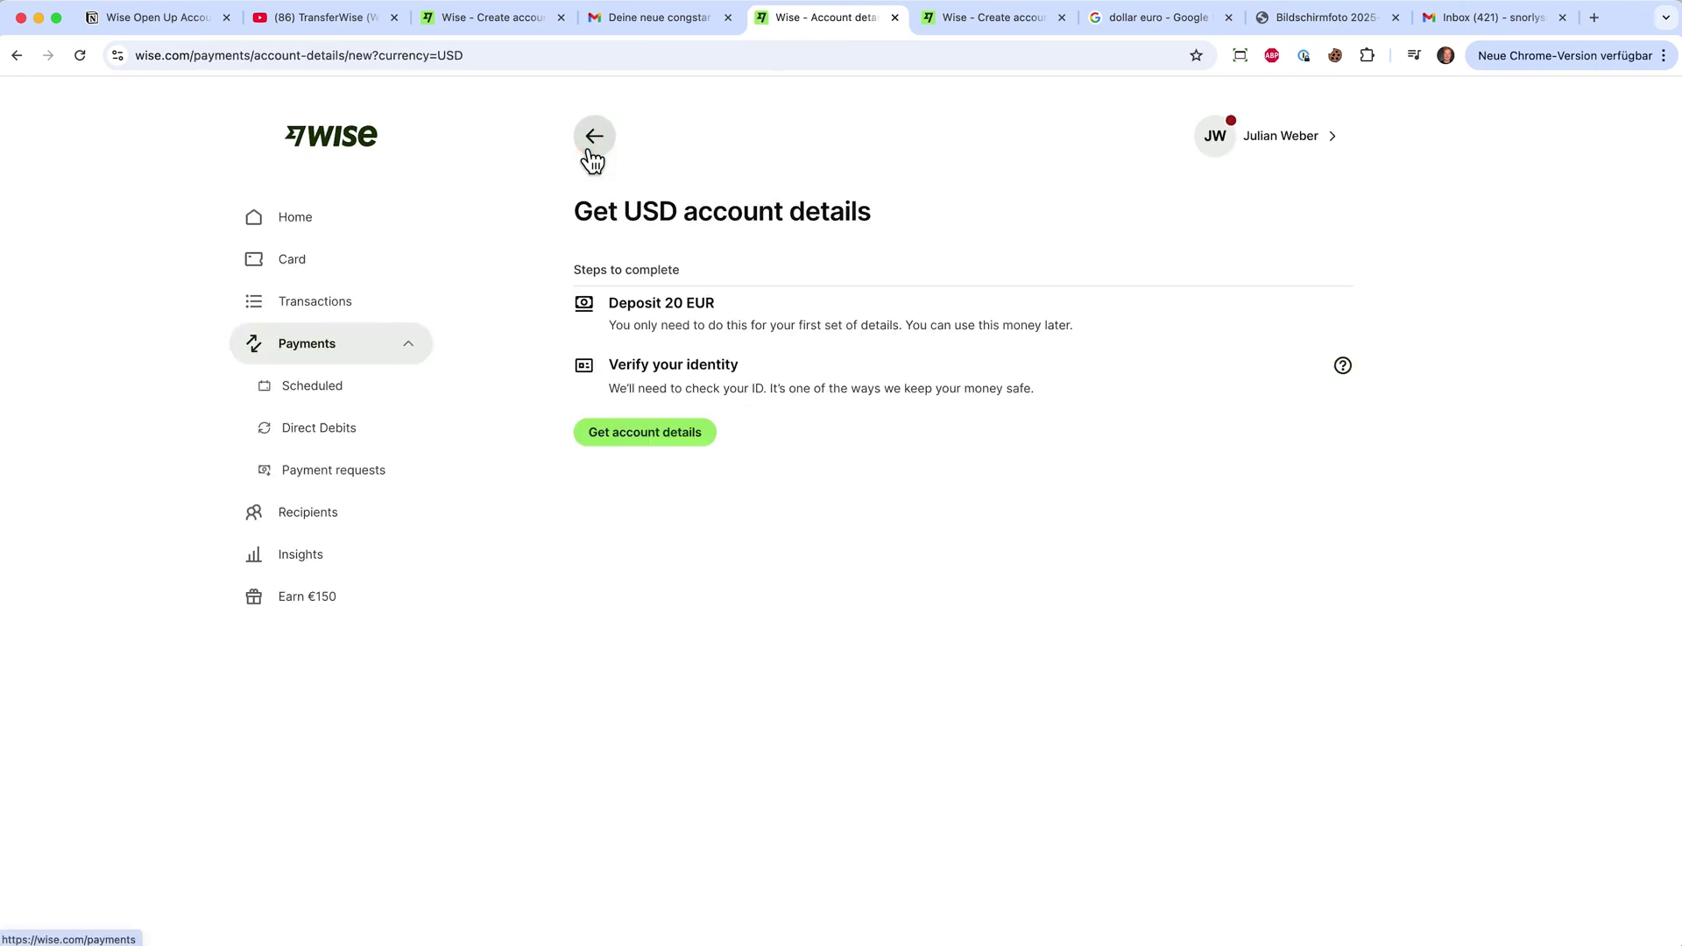
click(593, 145)
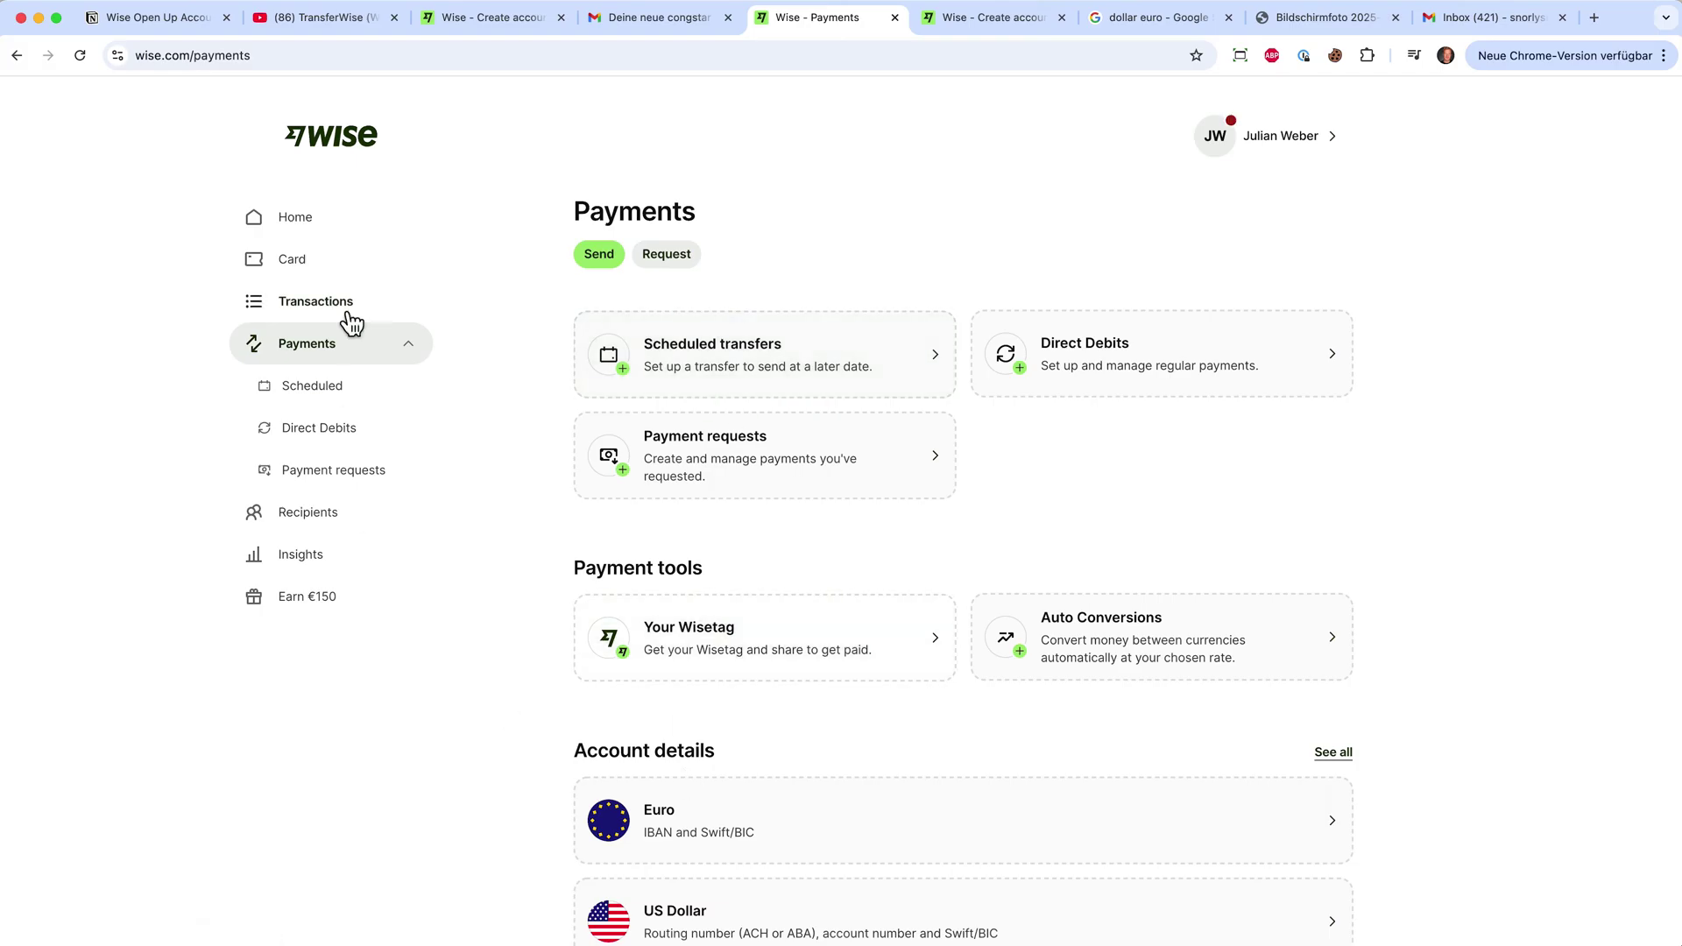
click(316, 226)
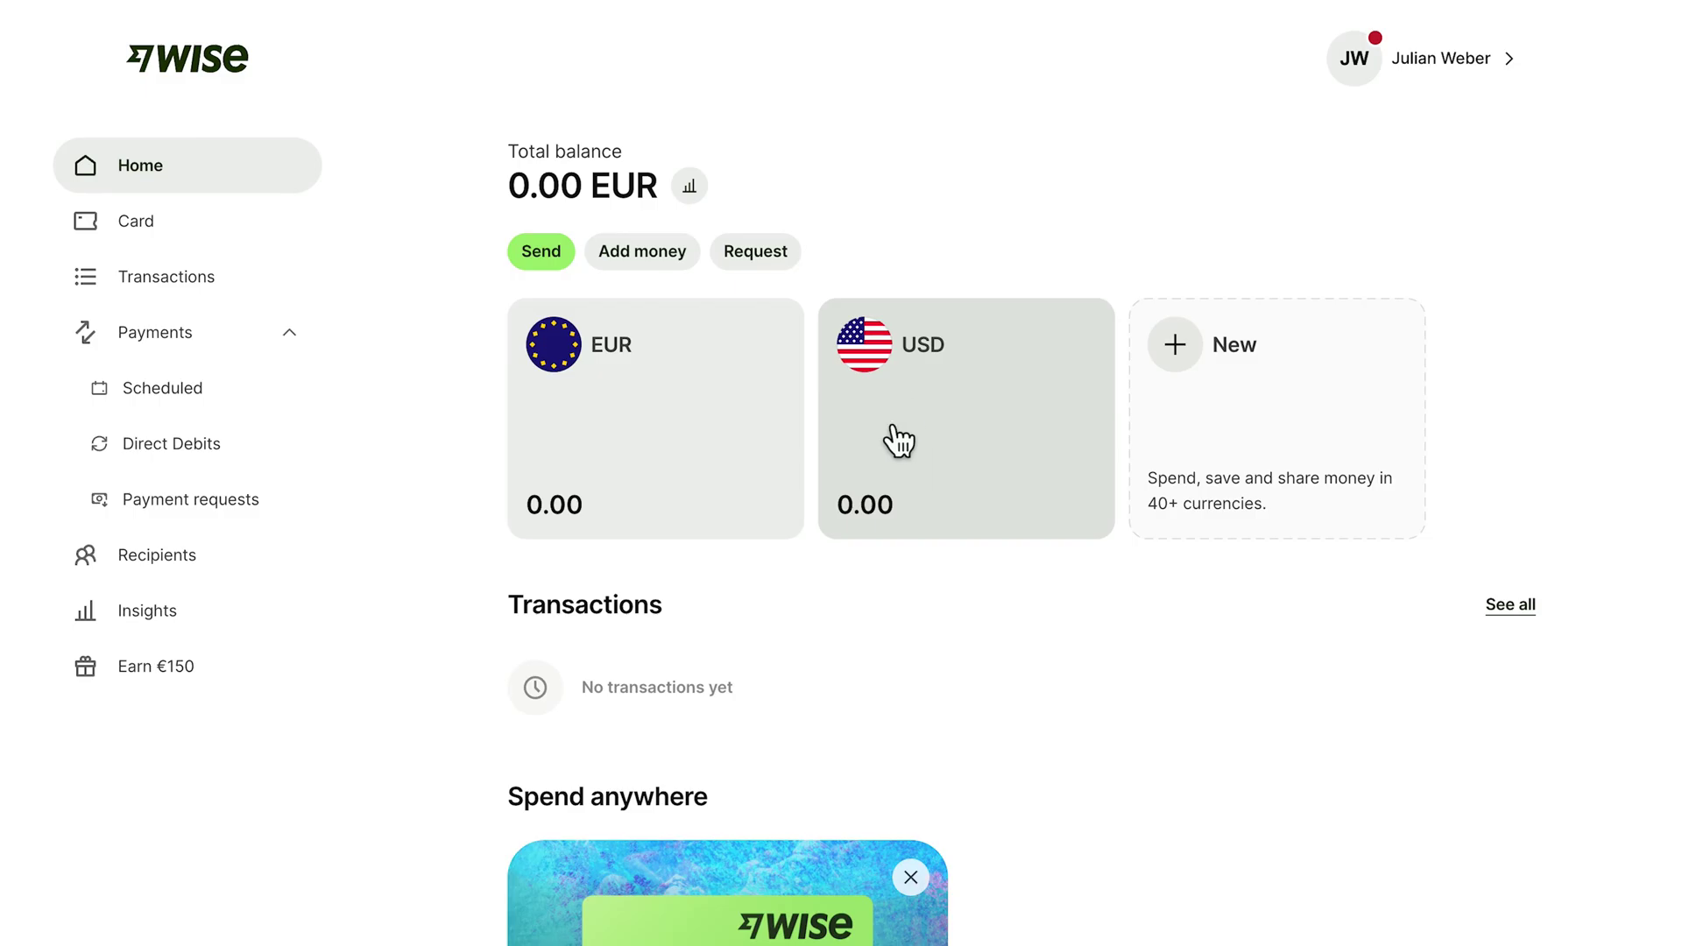
click(1195, 359)
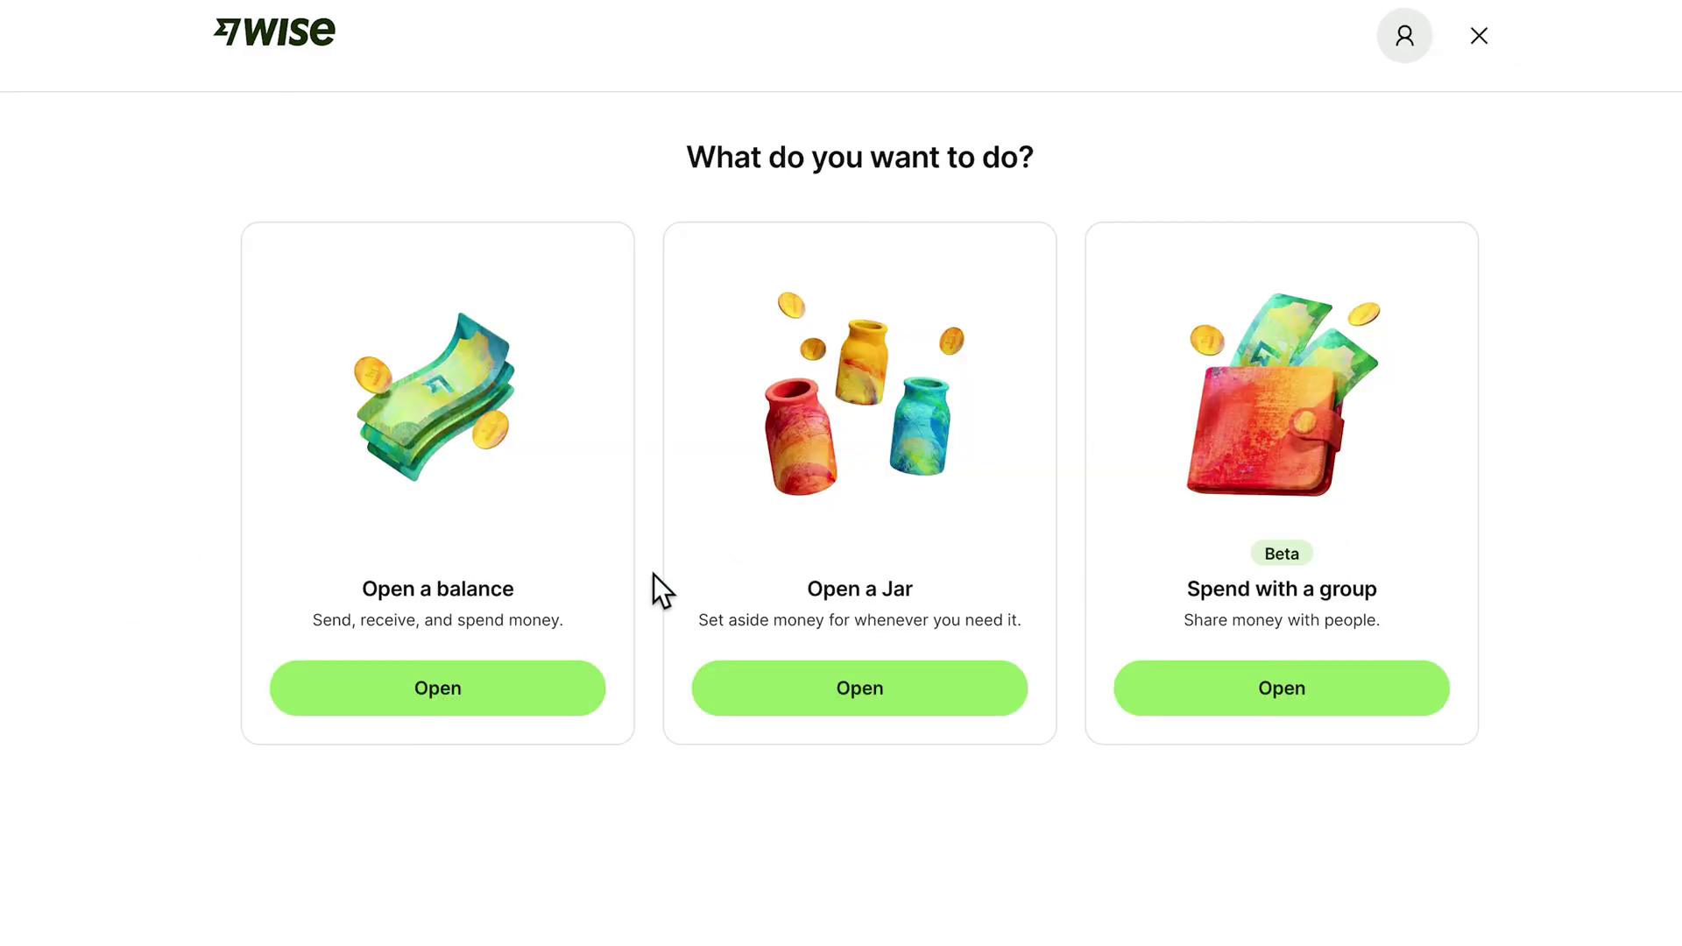
click(461, 699)
click(893, 263)
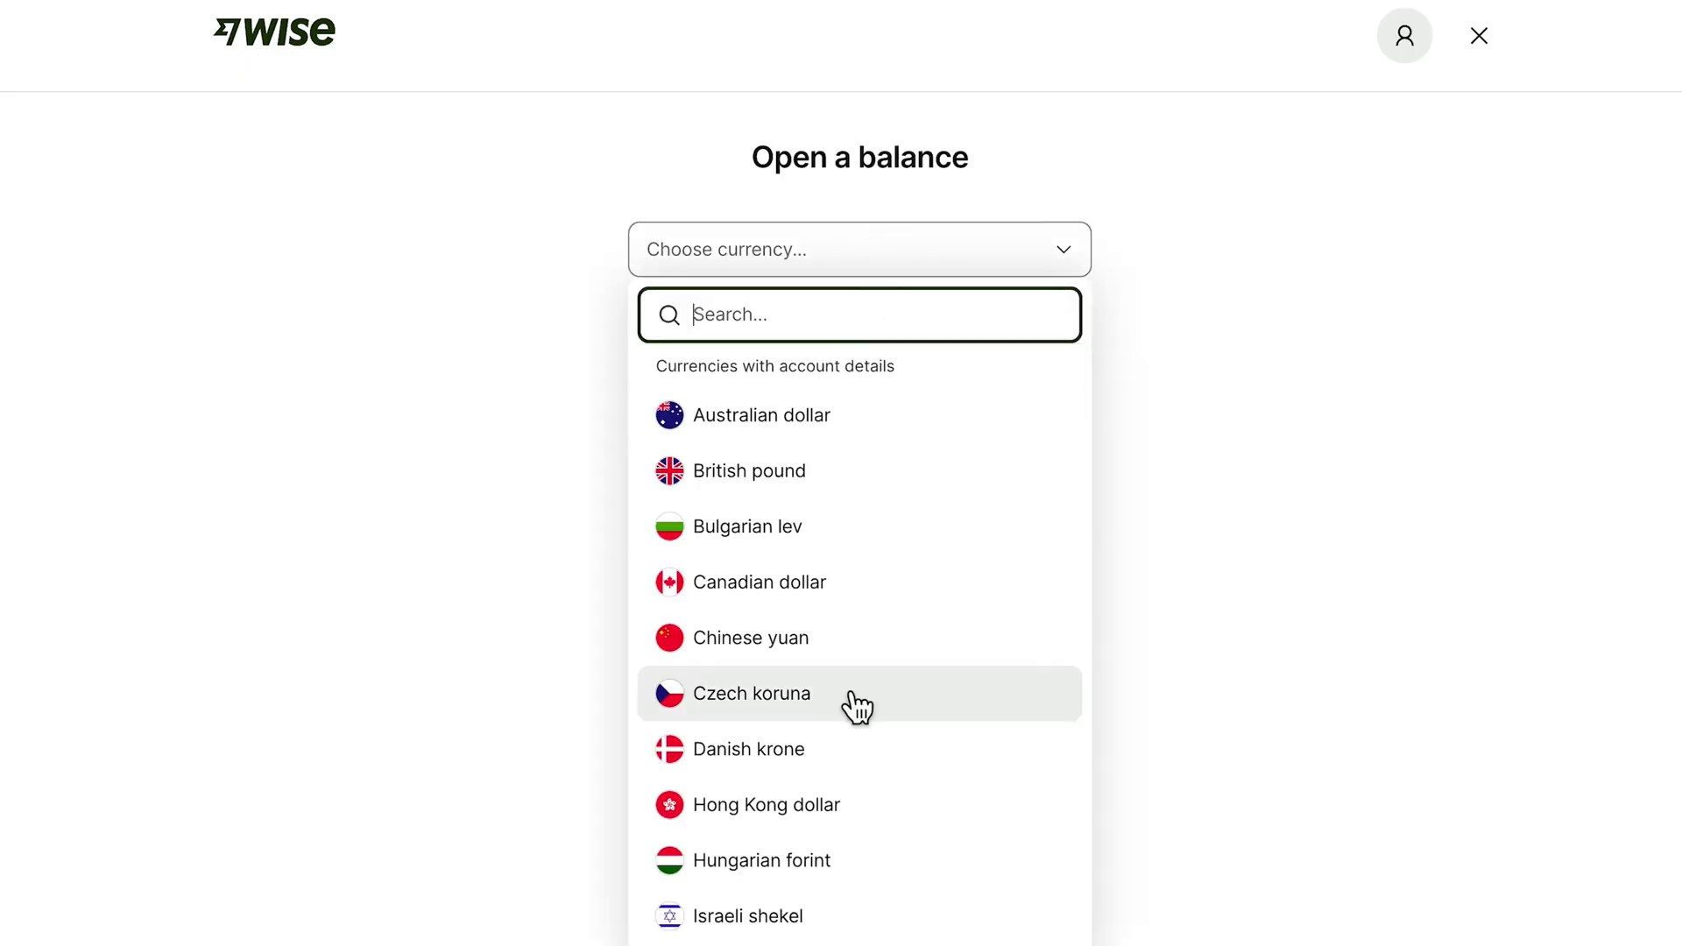
scroll(854, 706, down, 3)
scroll(845, 706, down, 5)
scroll(845, 706, up, 10)
click(1483, 37)
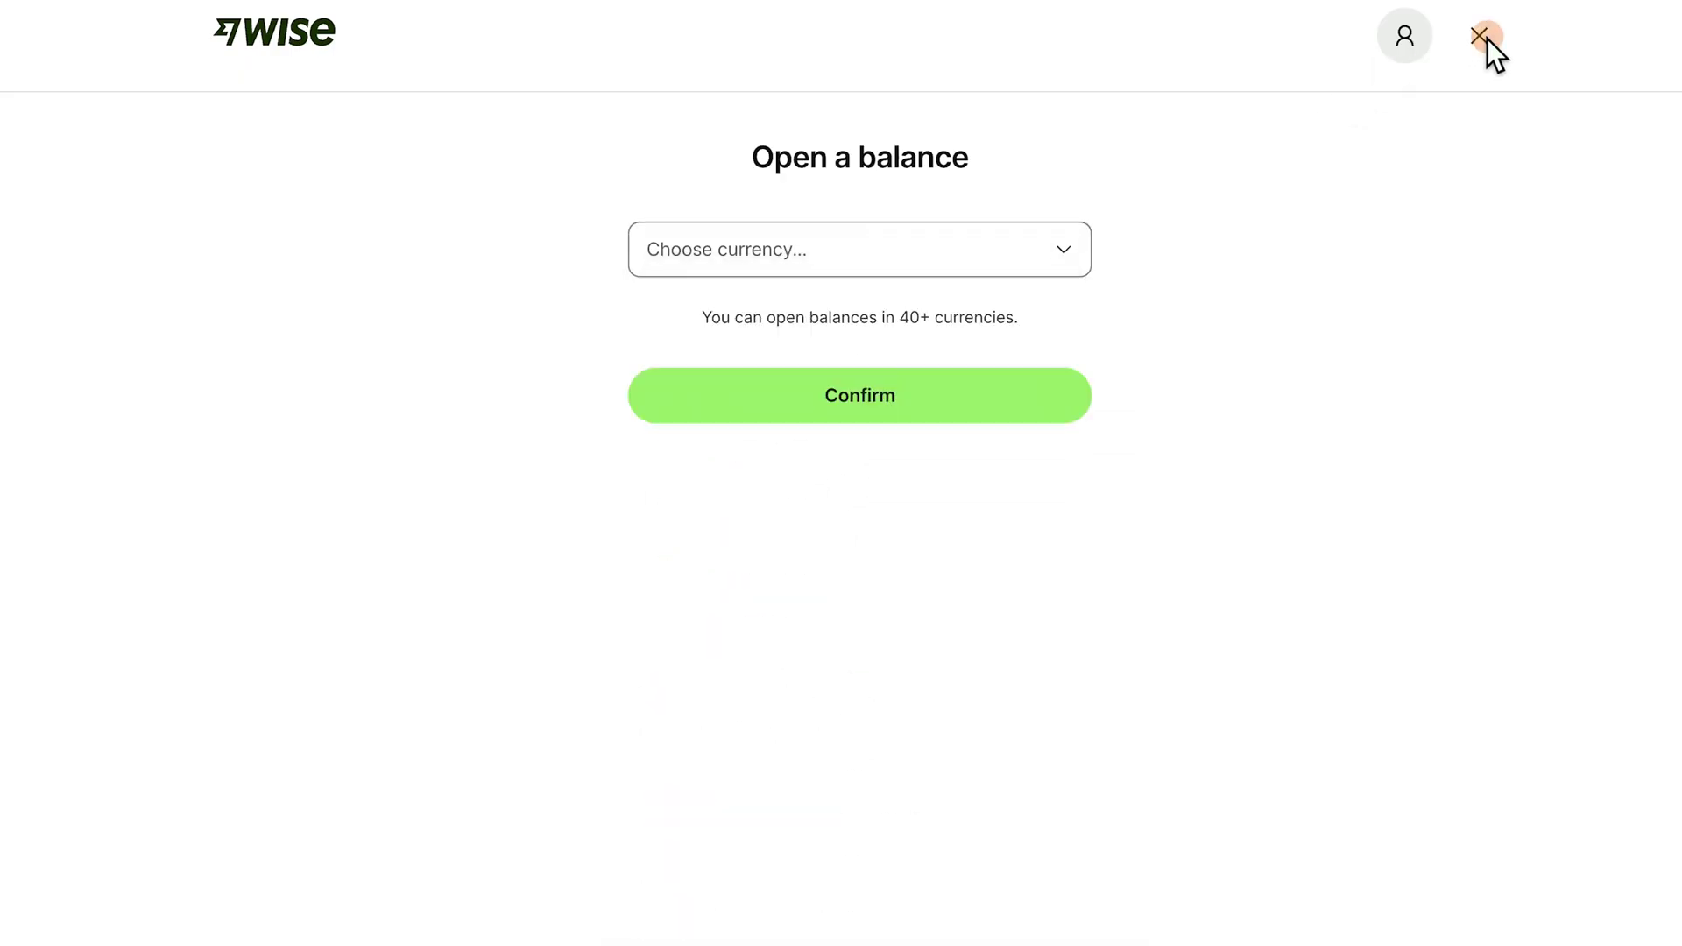
click(1482, 37)
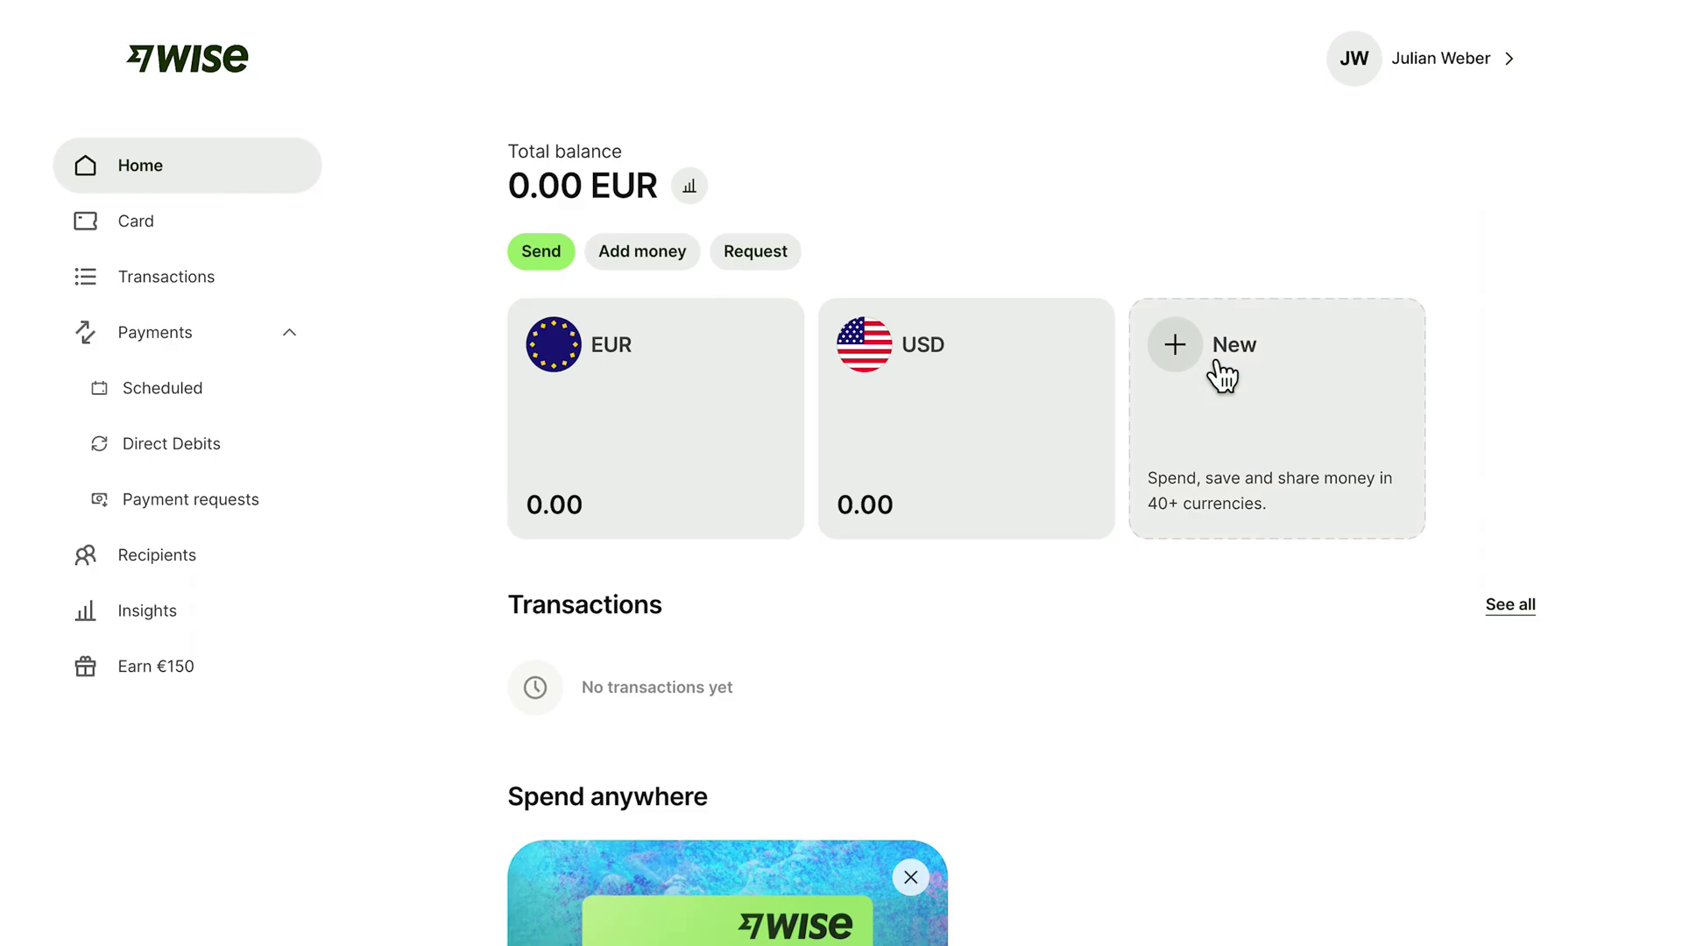
click(1186, 345)
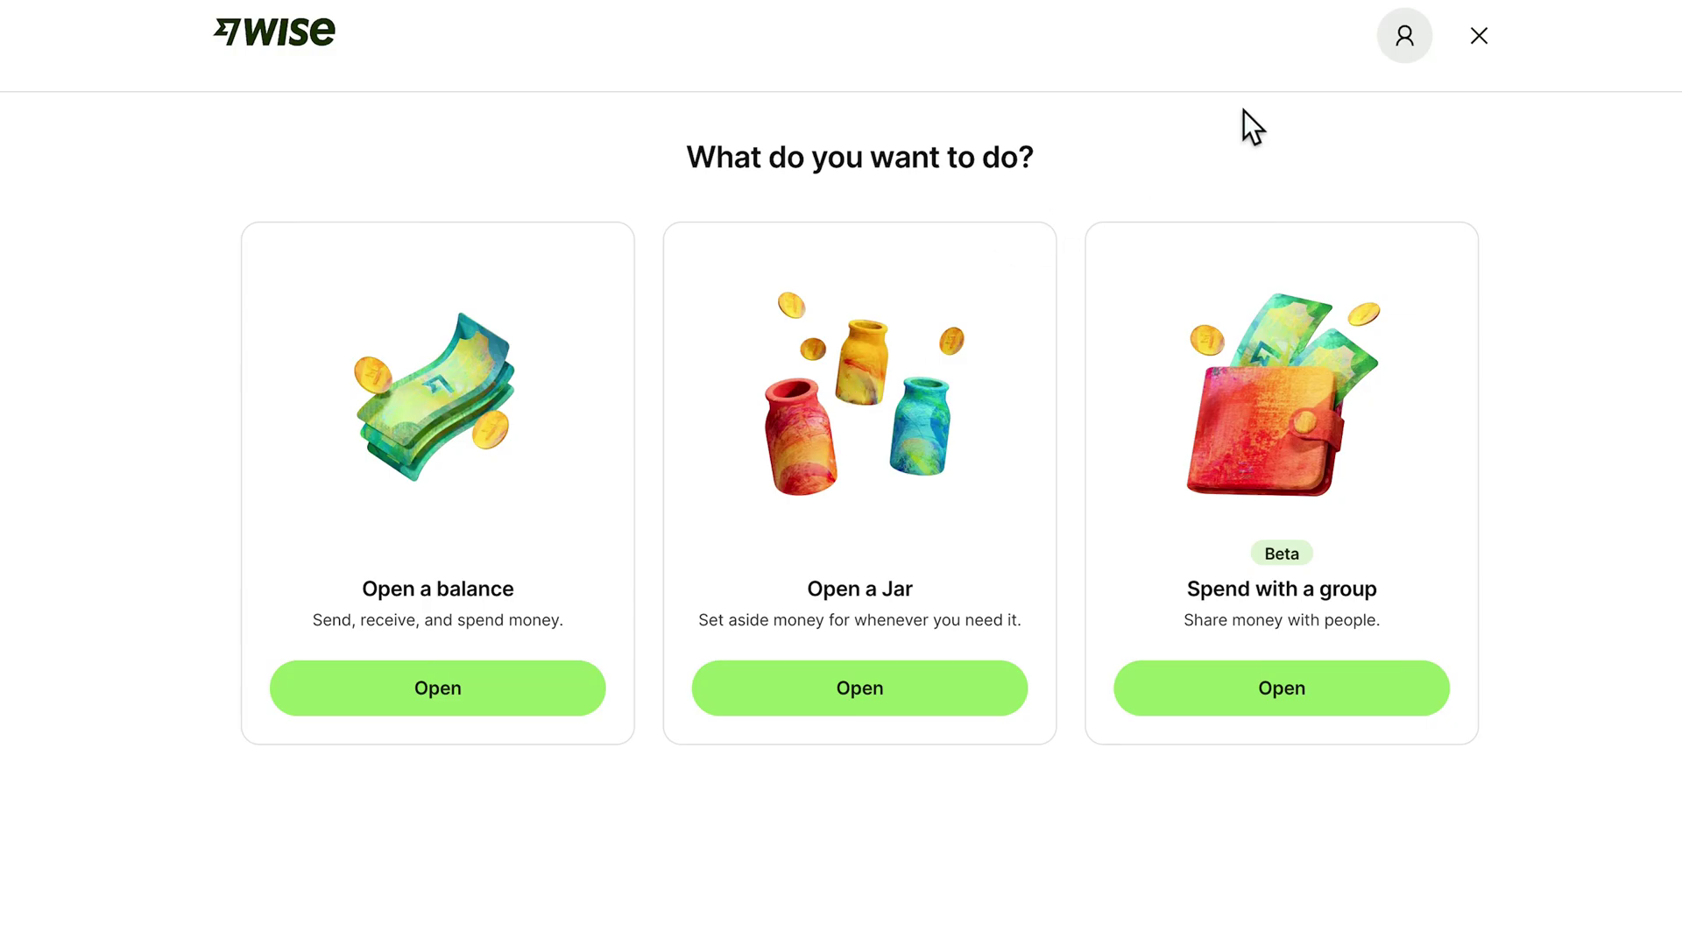
click(1478, 35)
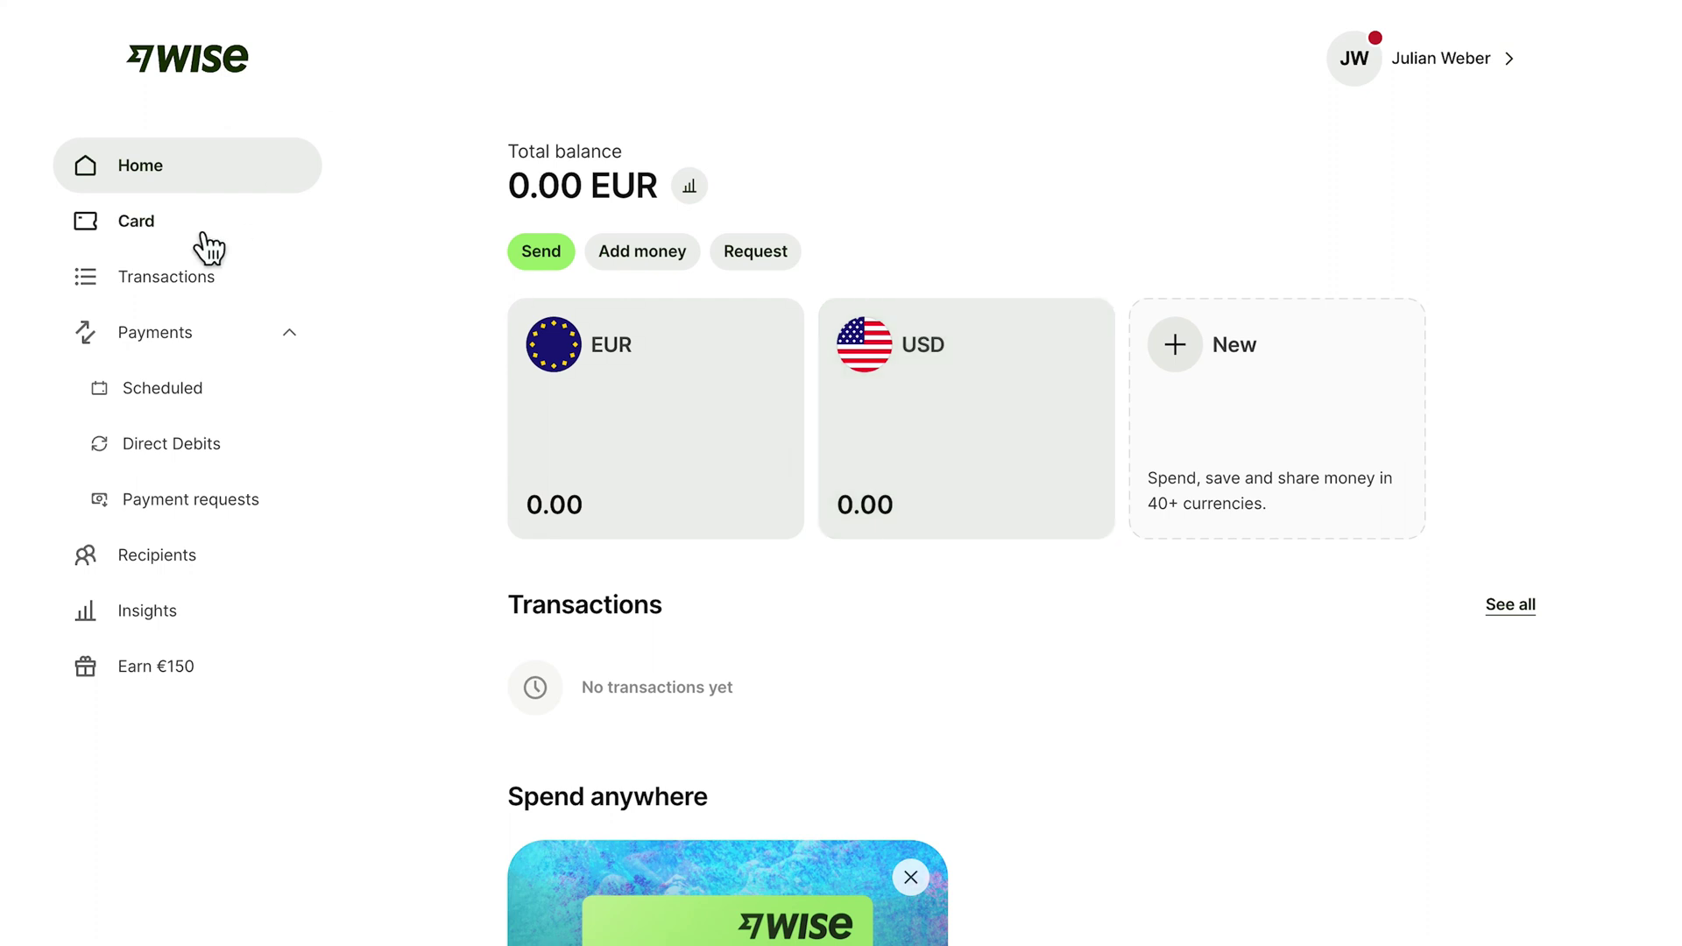
scroll(616, 641, down, 4)
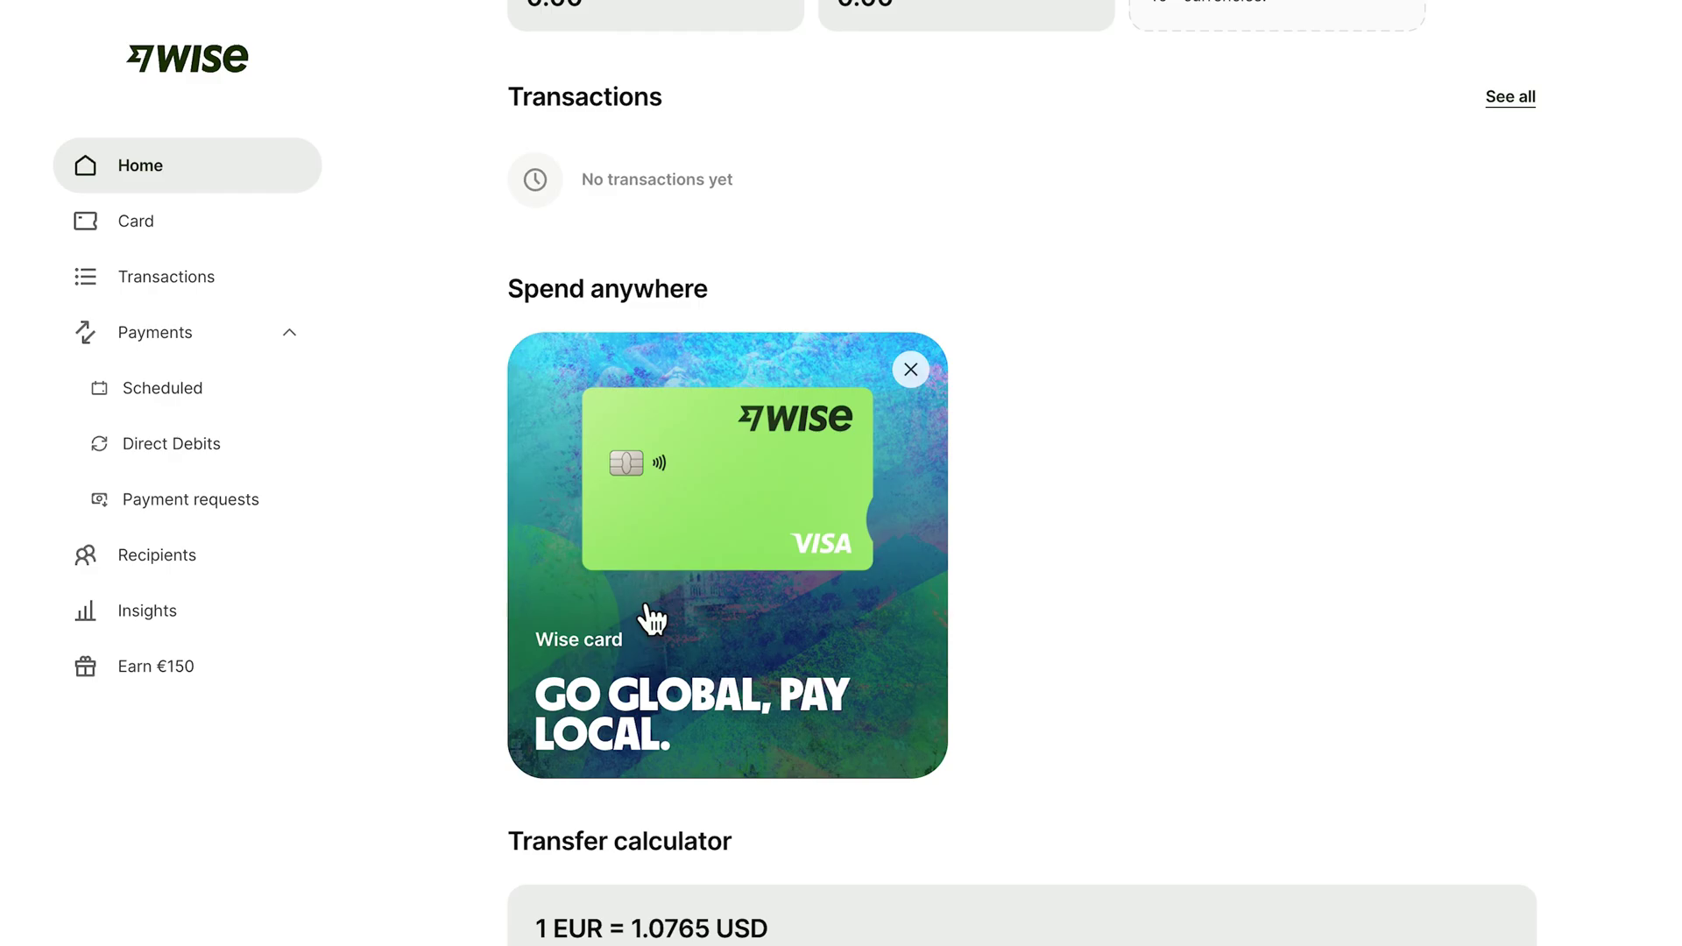
scroll(997, 489, up, 2)
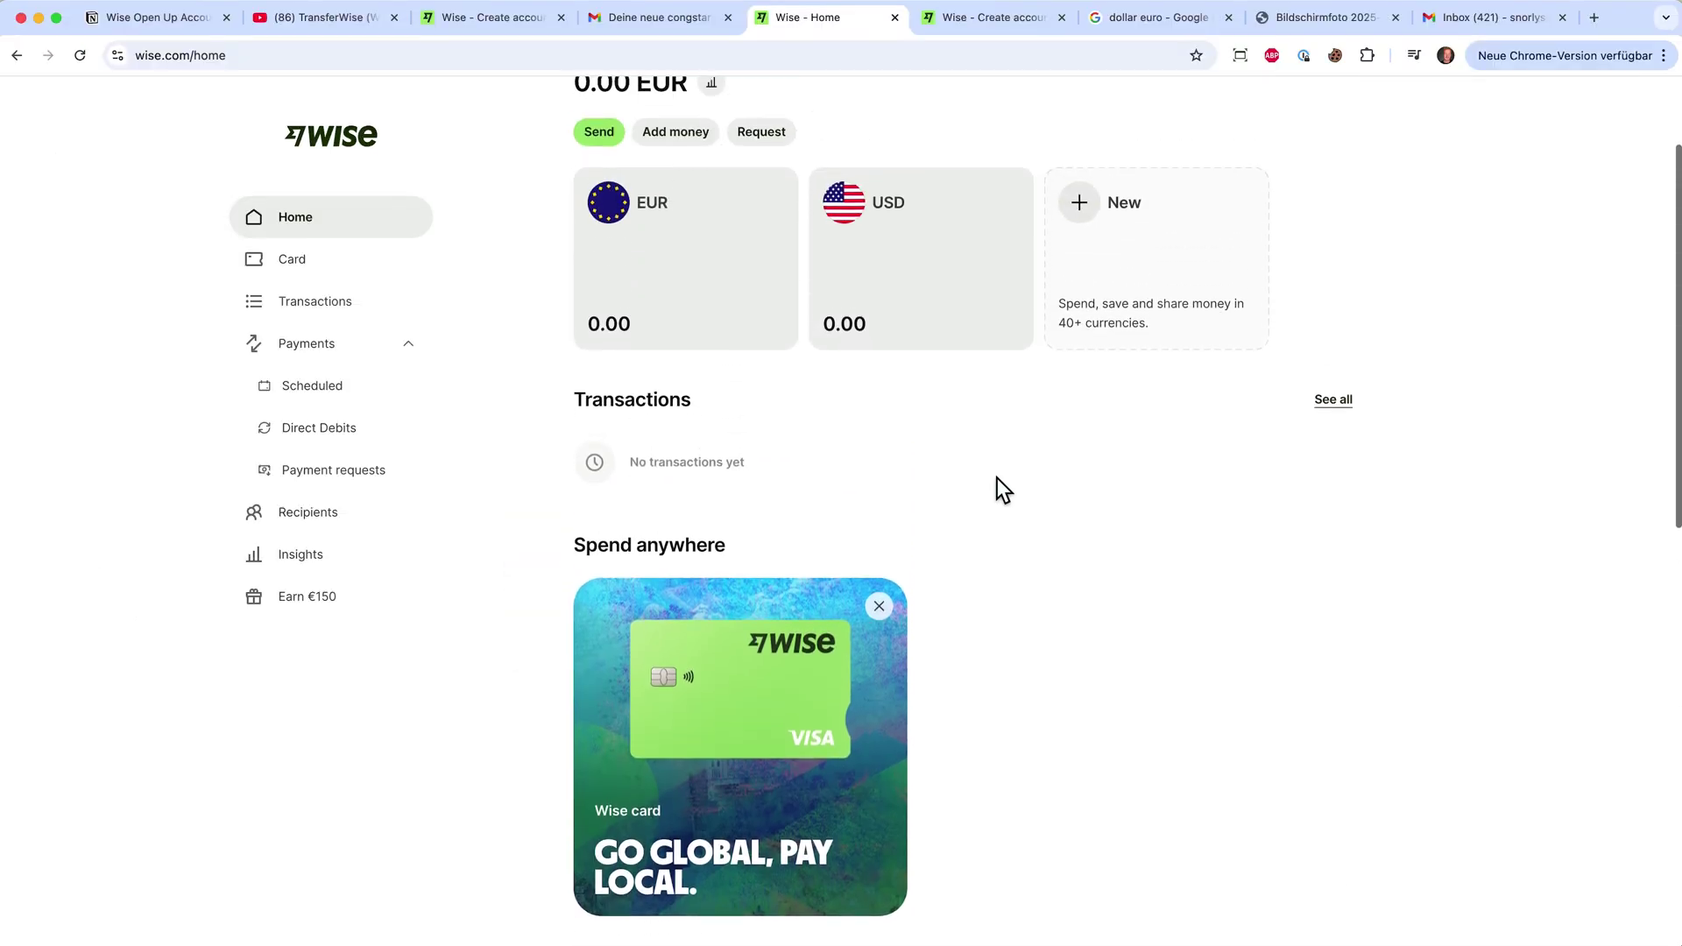
scroll(997, 488, up, 1)
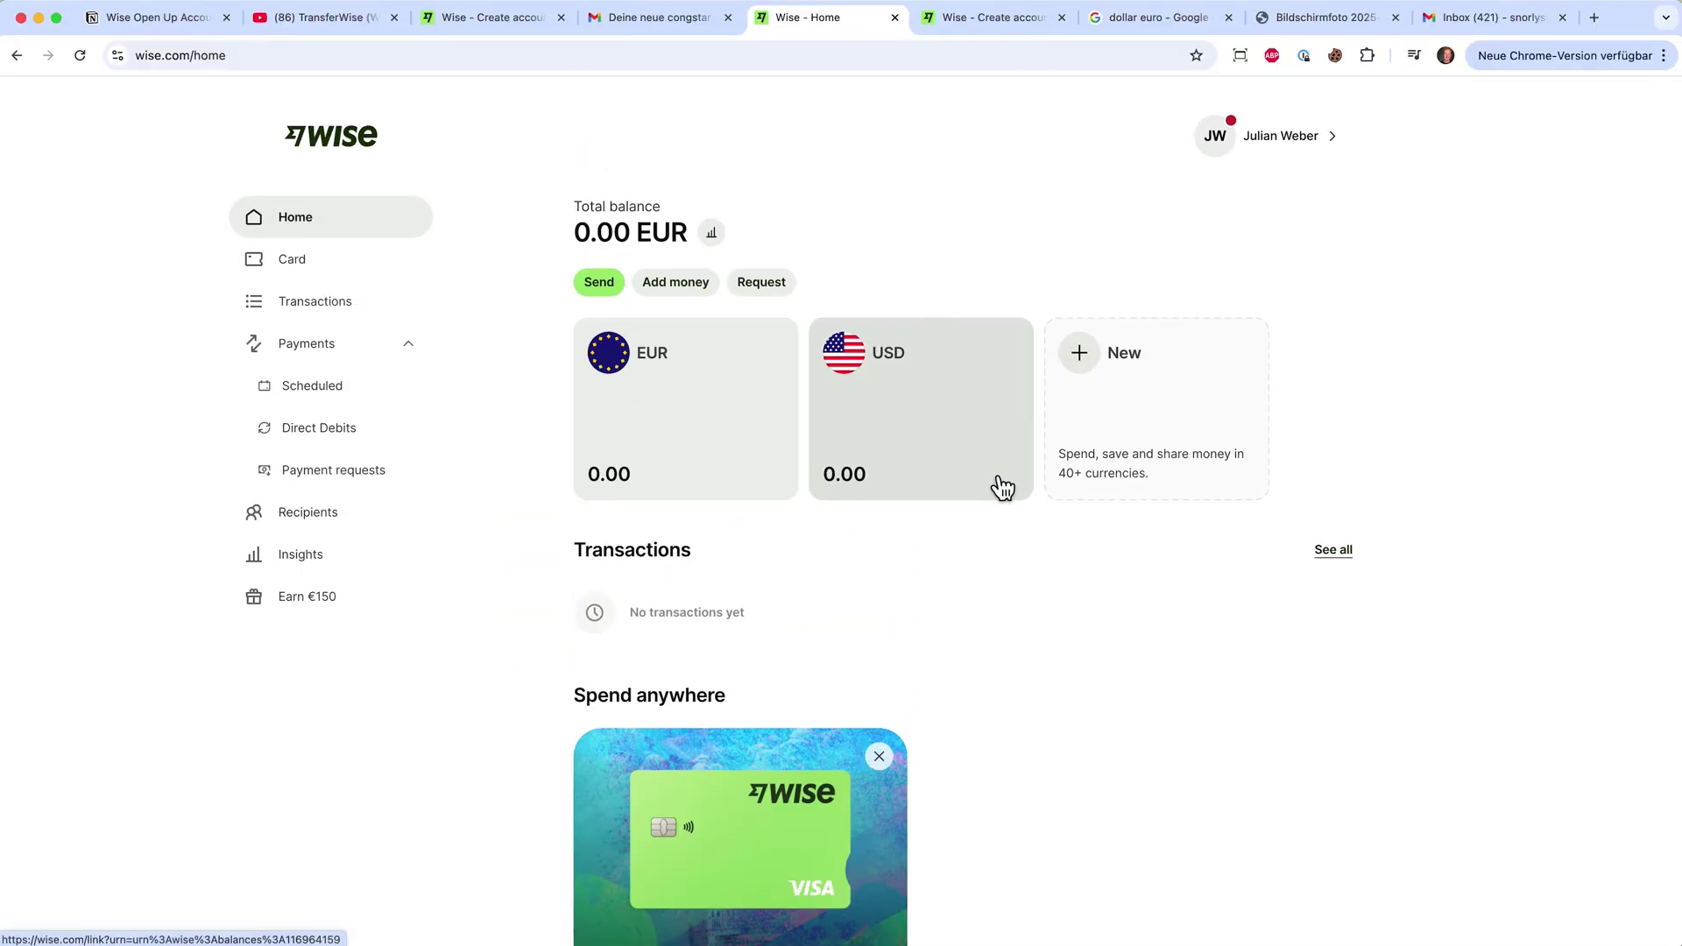
scroll(999, 488, down, 3)
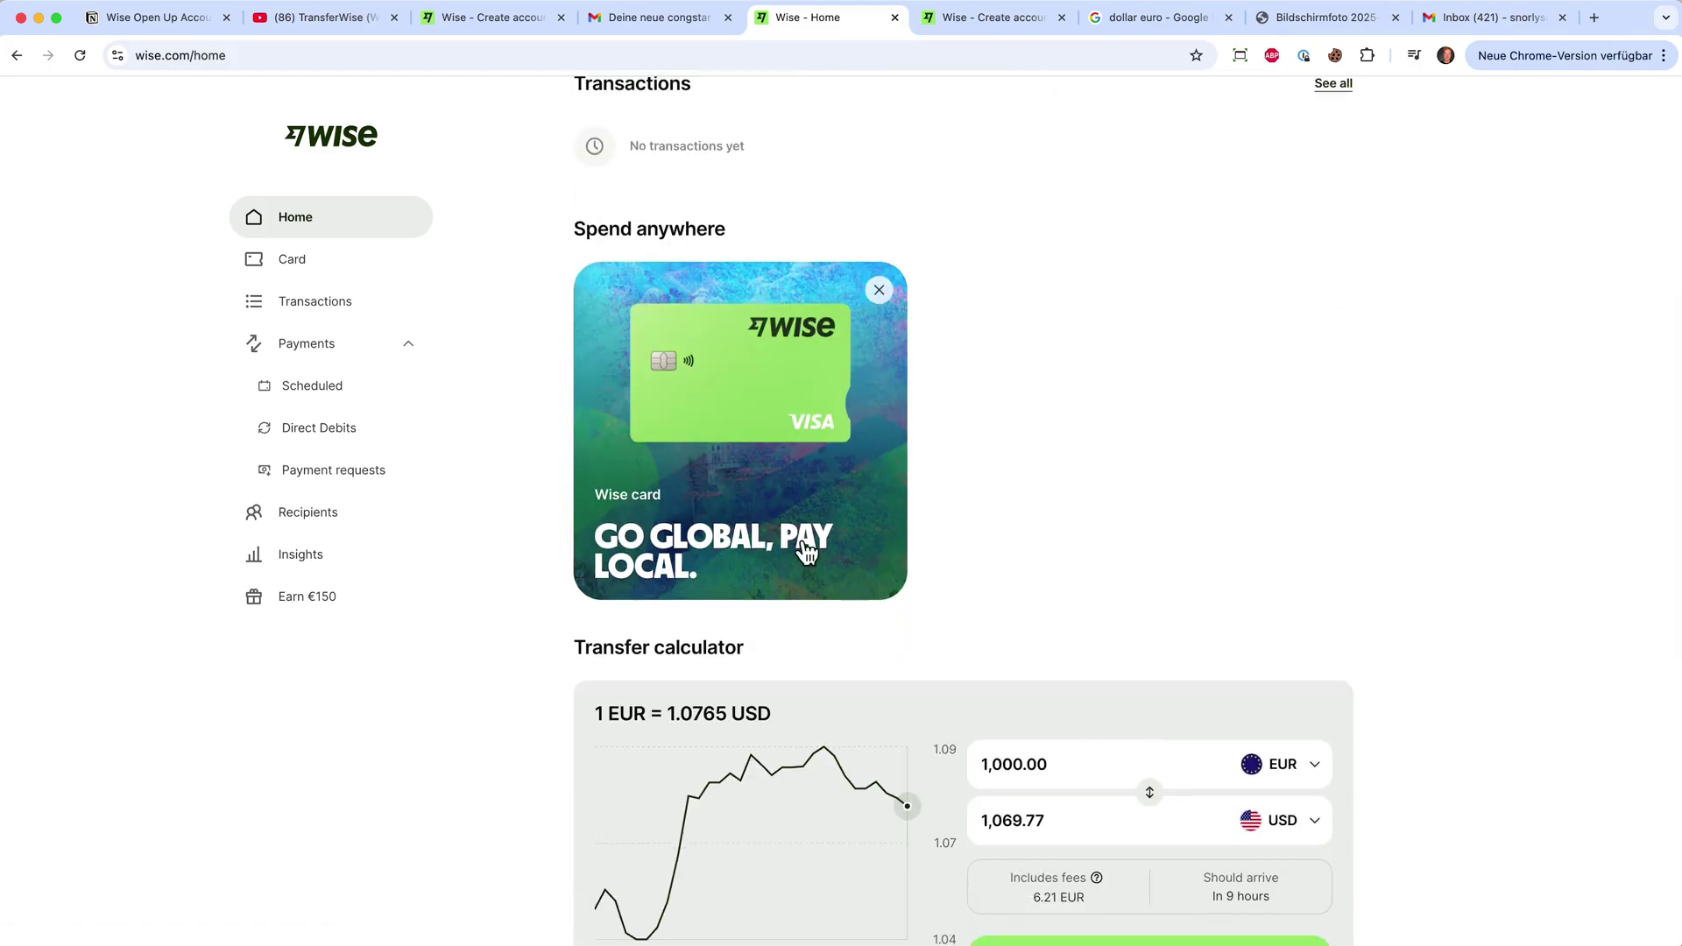
scroll(806, 551, down, 2)
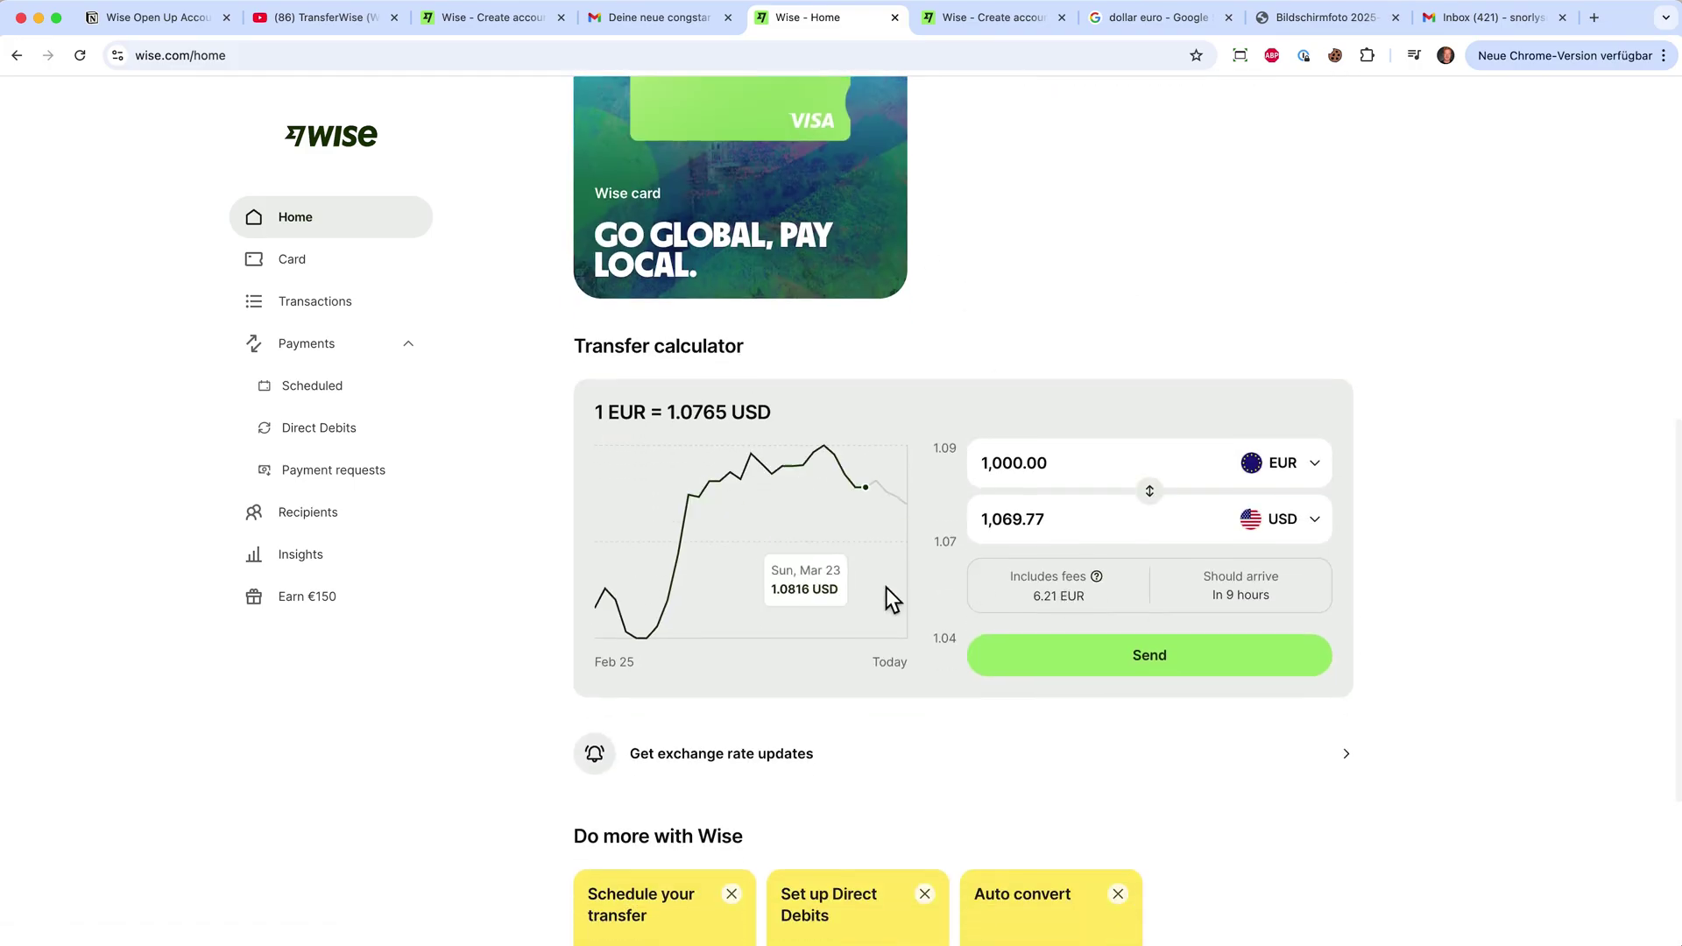
Set the transfer calculator to USD to EUR, showing the 0.9291 rate, after briefly trying GBP to INR
click(1299, 466)
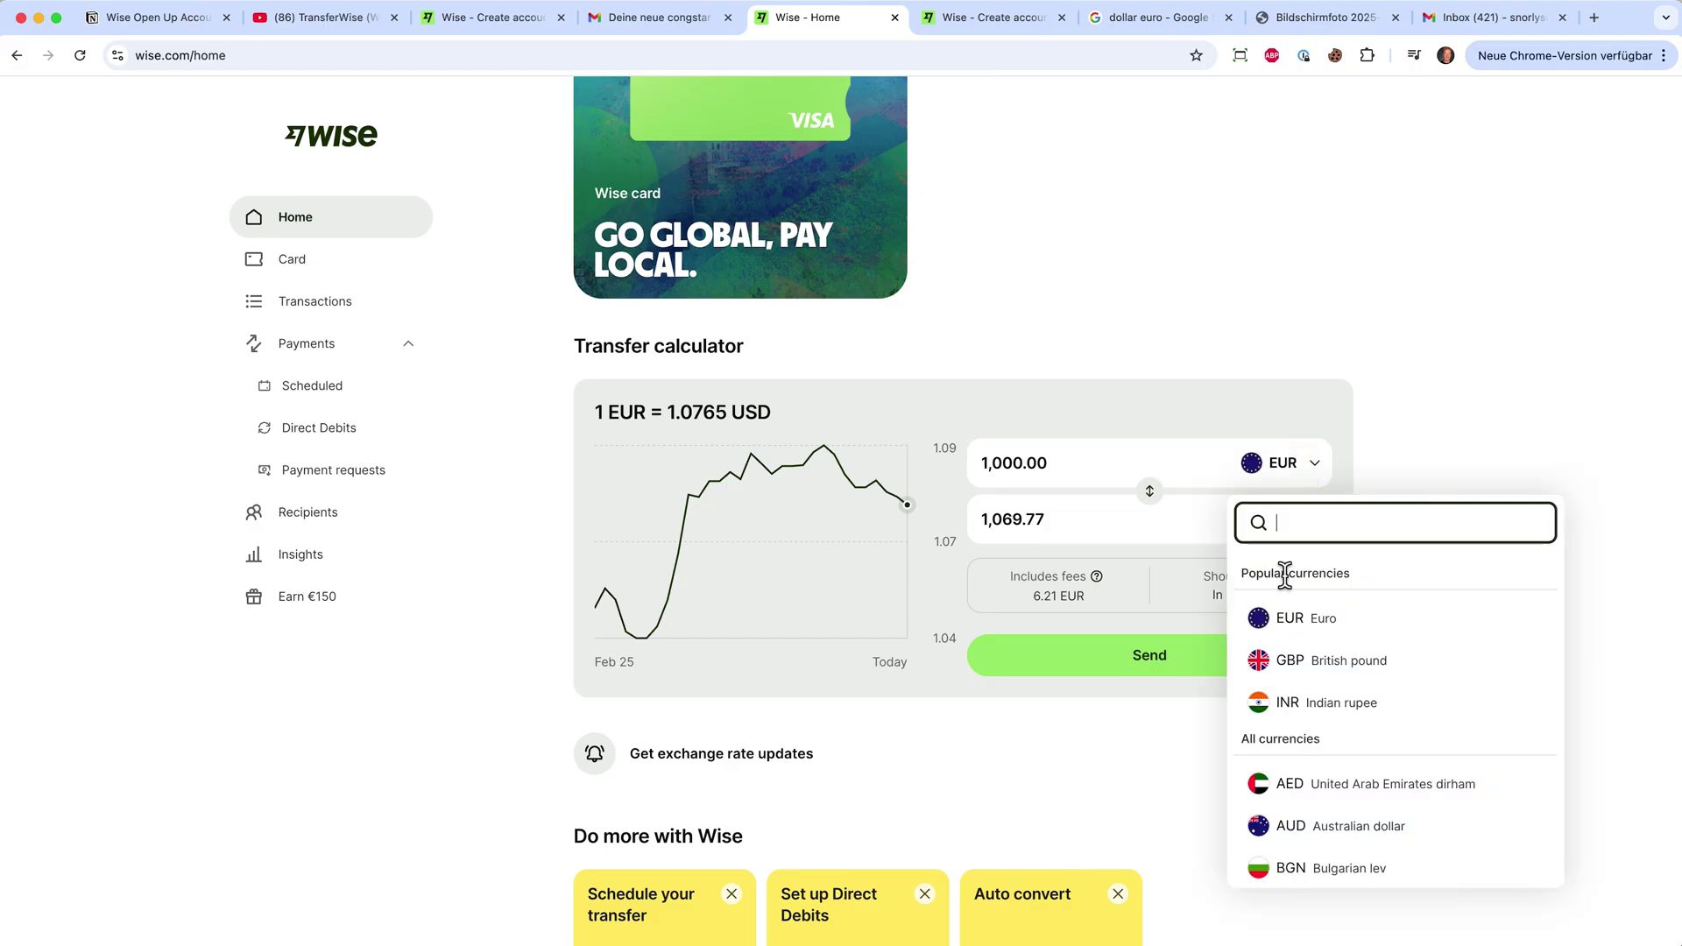
click(1302, 658)
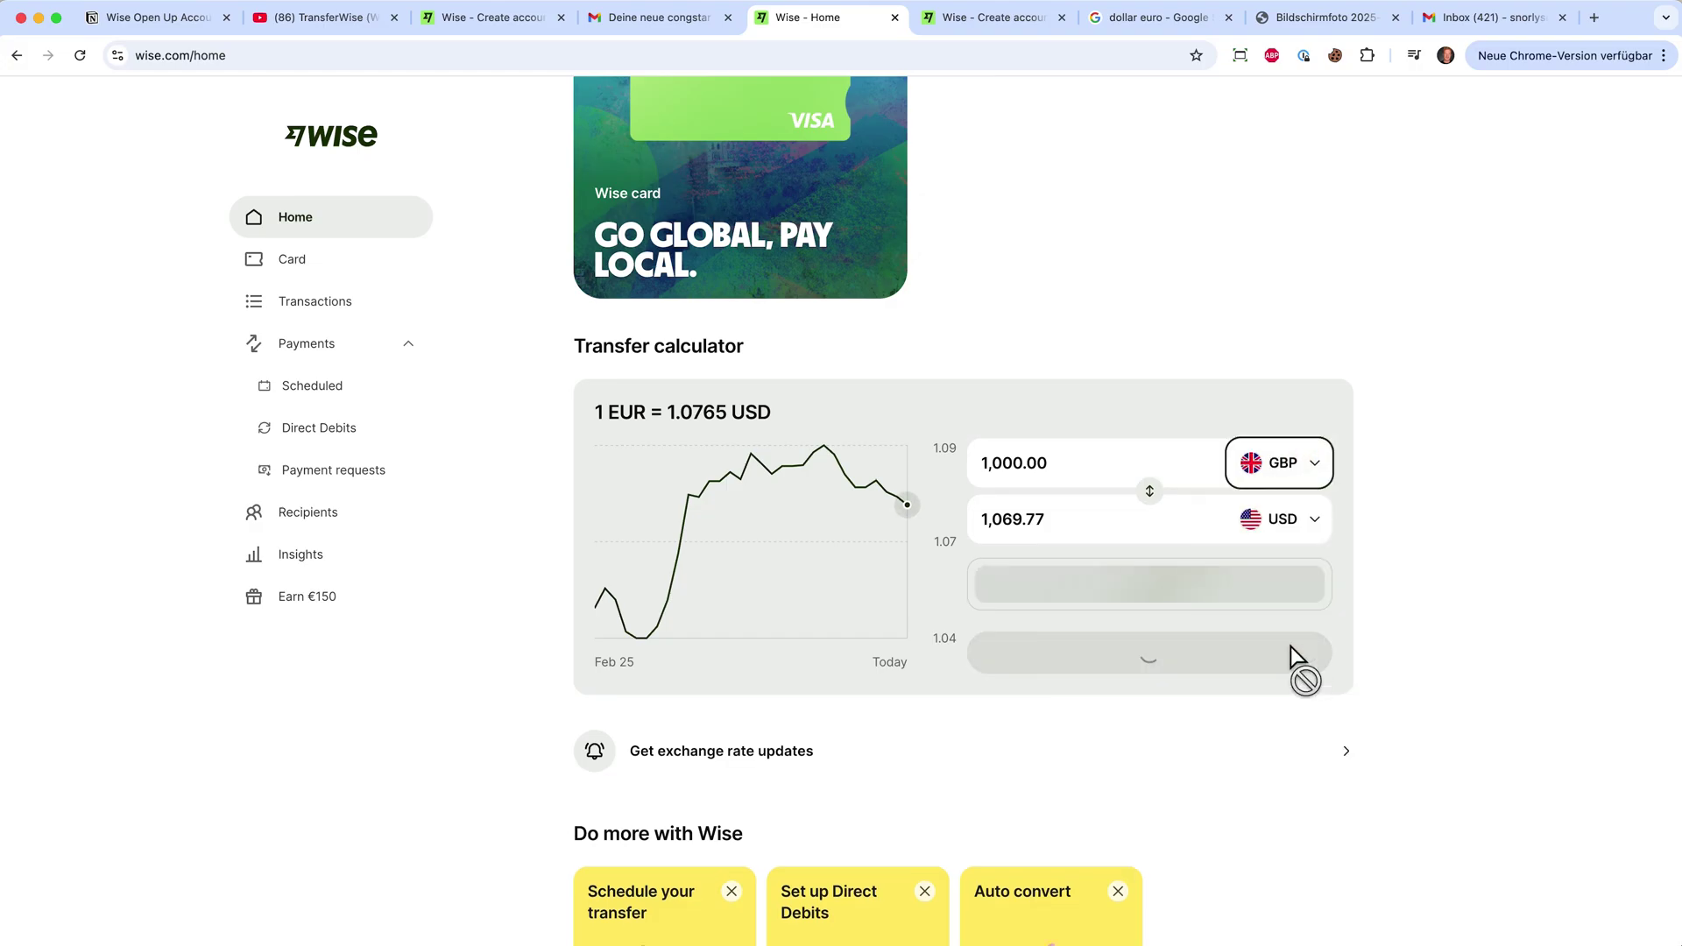
click(1288, 524)
click(1370, 256)
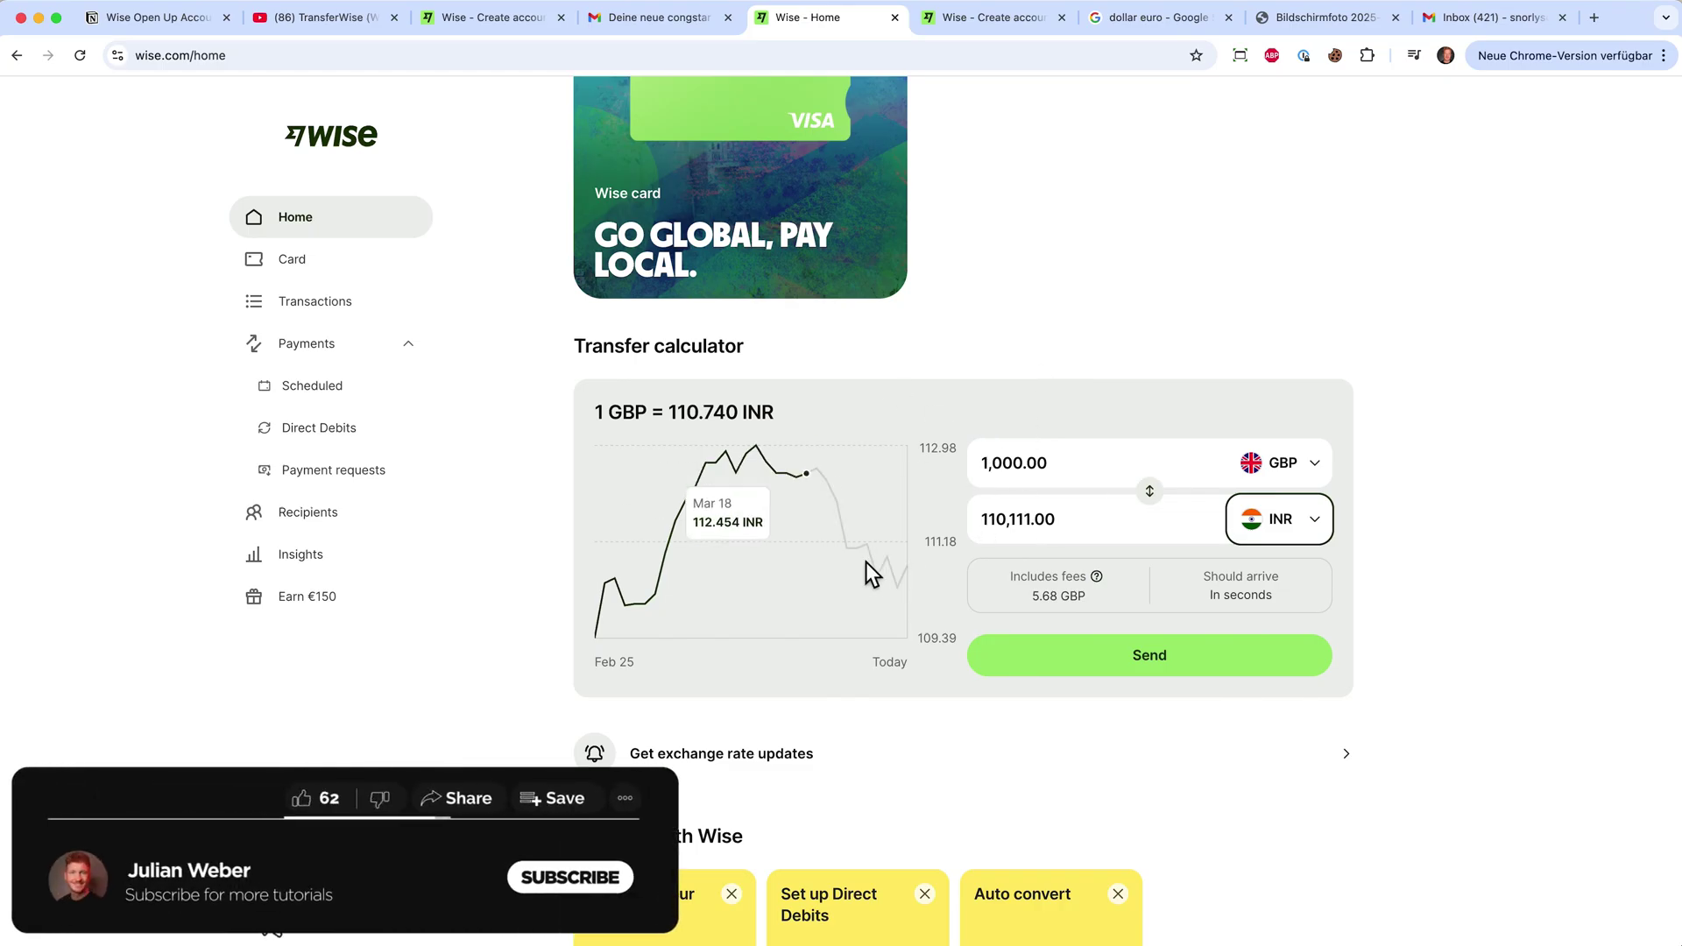
click(1325, 518)
click(1316, 710)
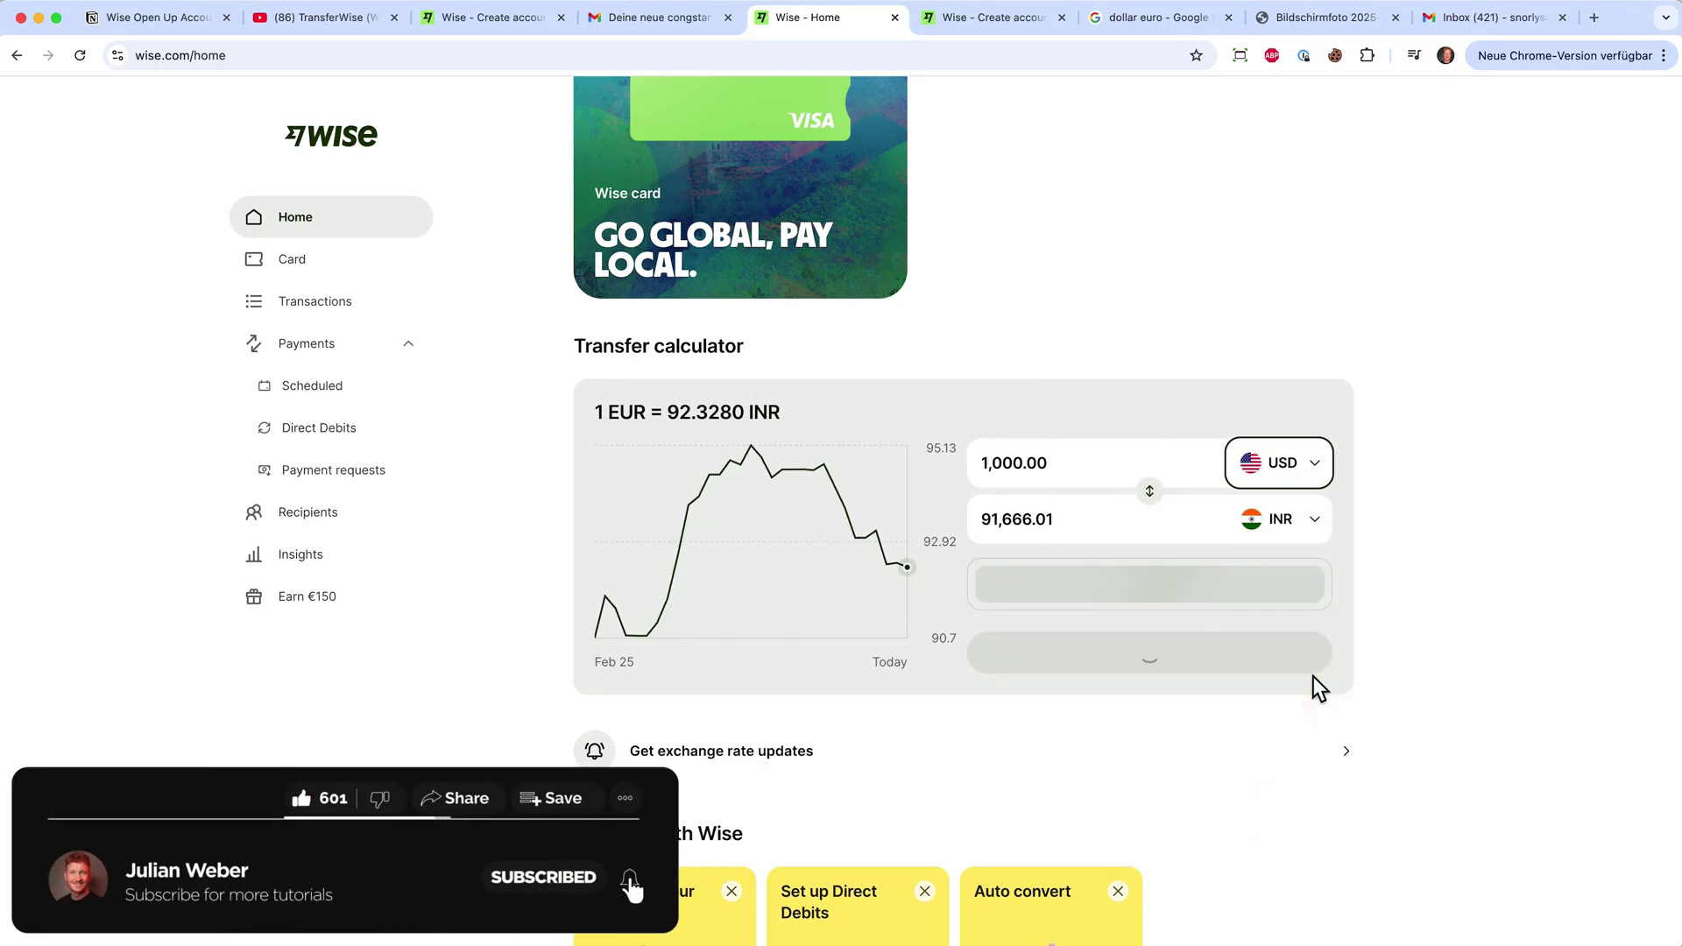
click(1316, 528)
click(1329, 229)
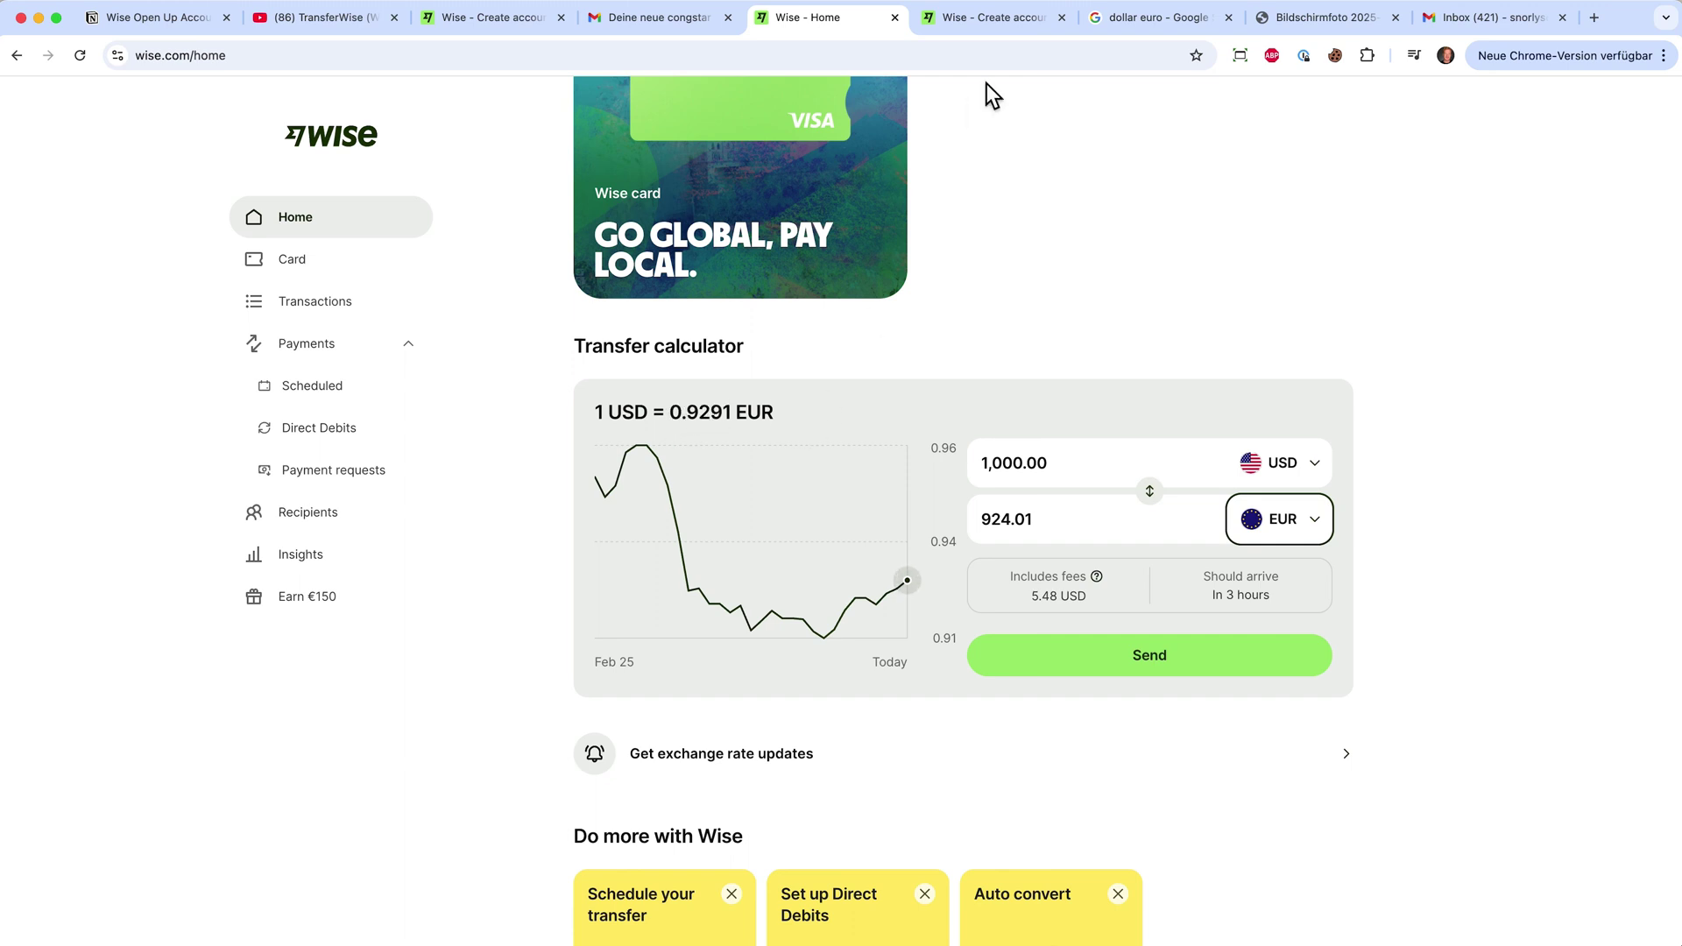
Highlight Google's 0,93 dollar-to-euro rate, then go back to Wise and the YouTube video
click(1119, 18)
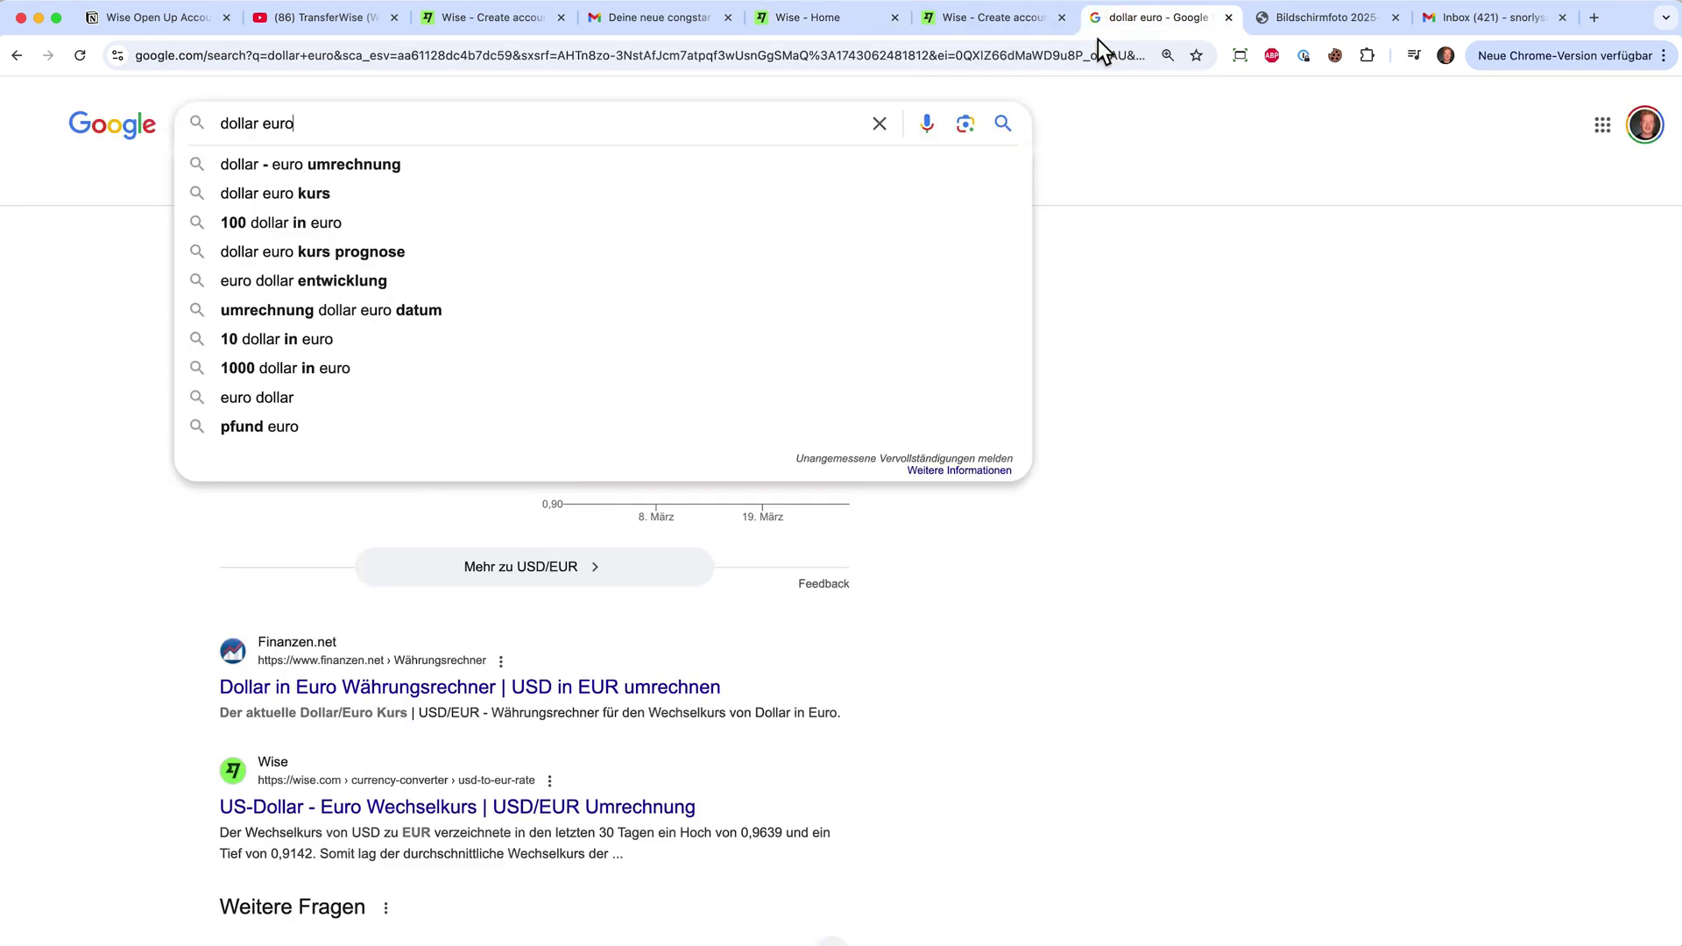
click(1140, 302)
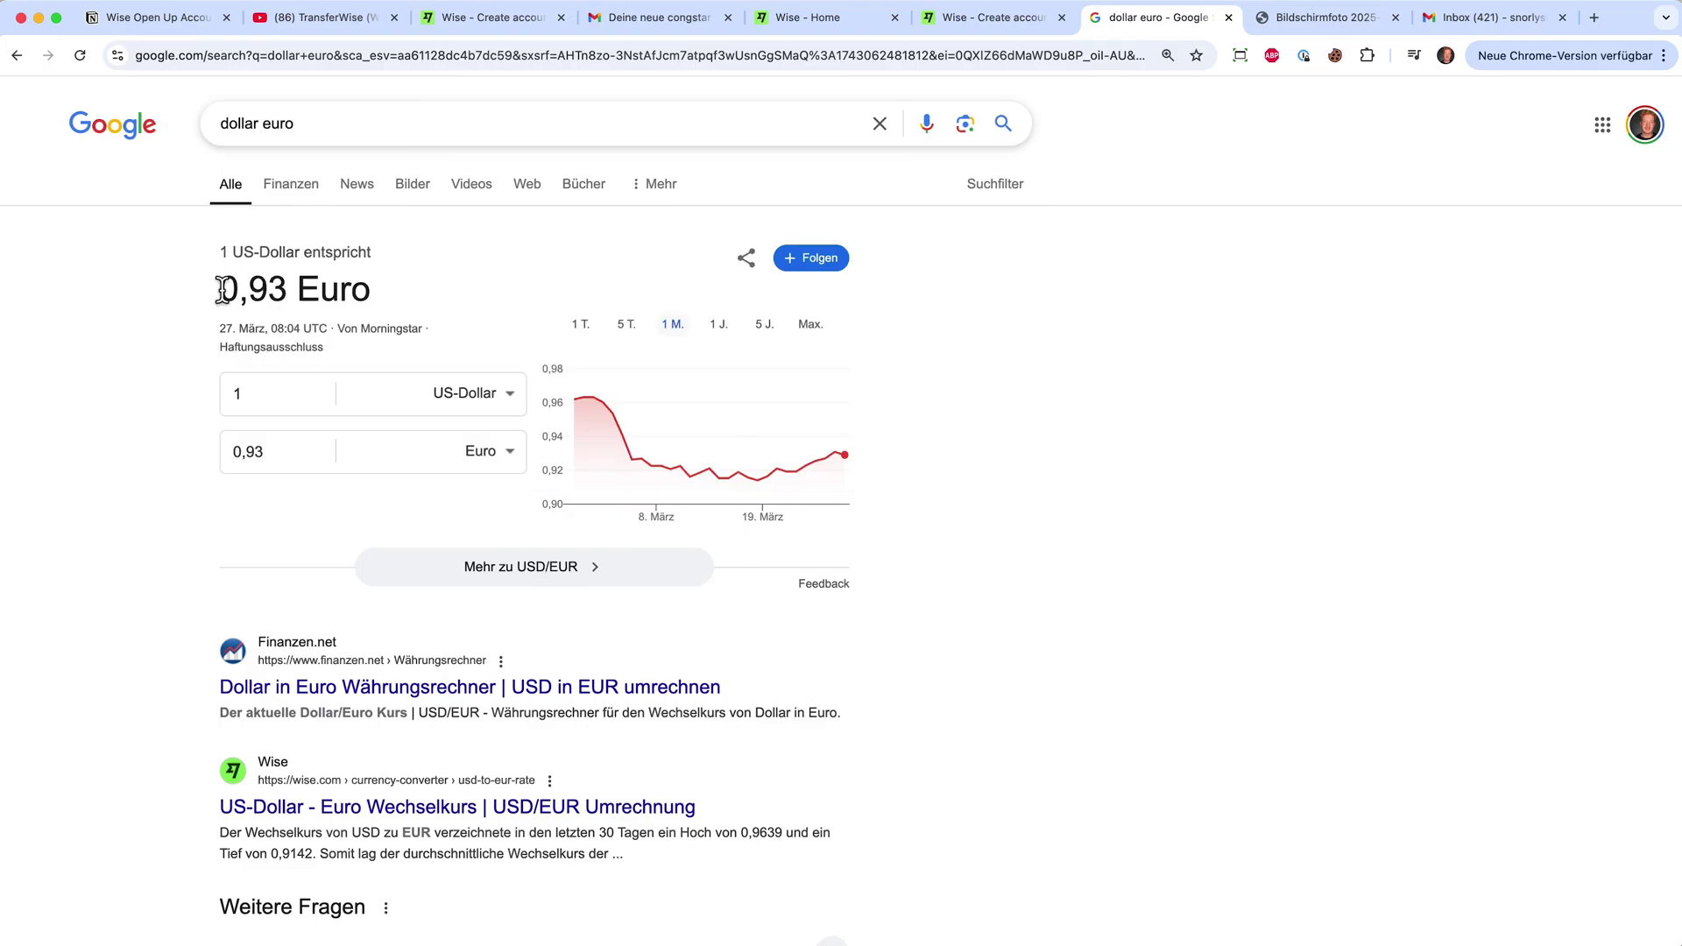
drag(225, 289, 416, 293)
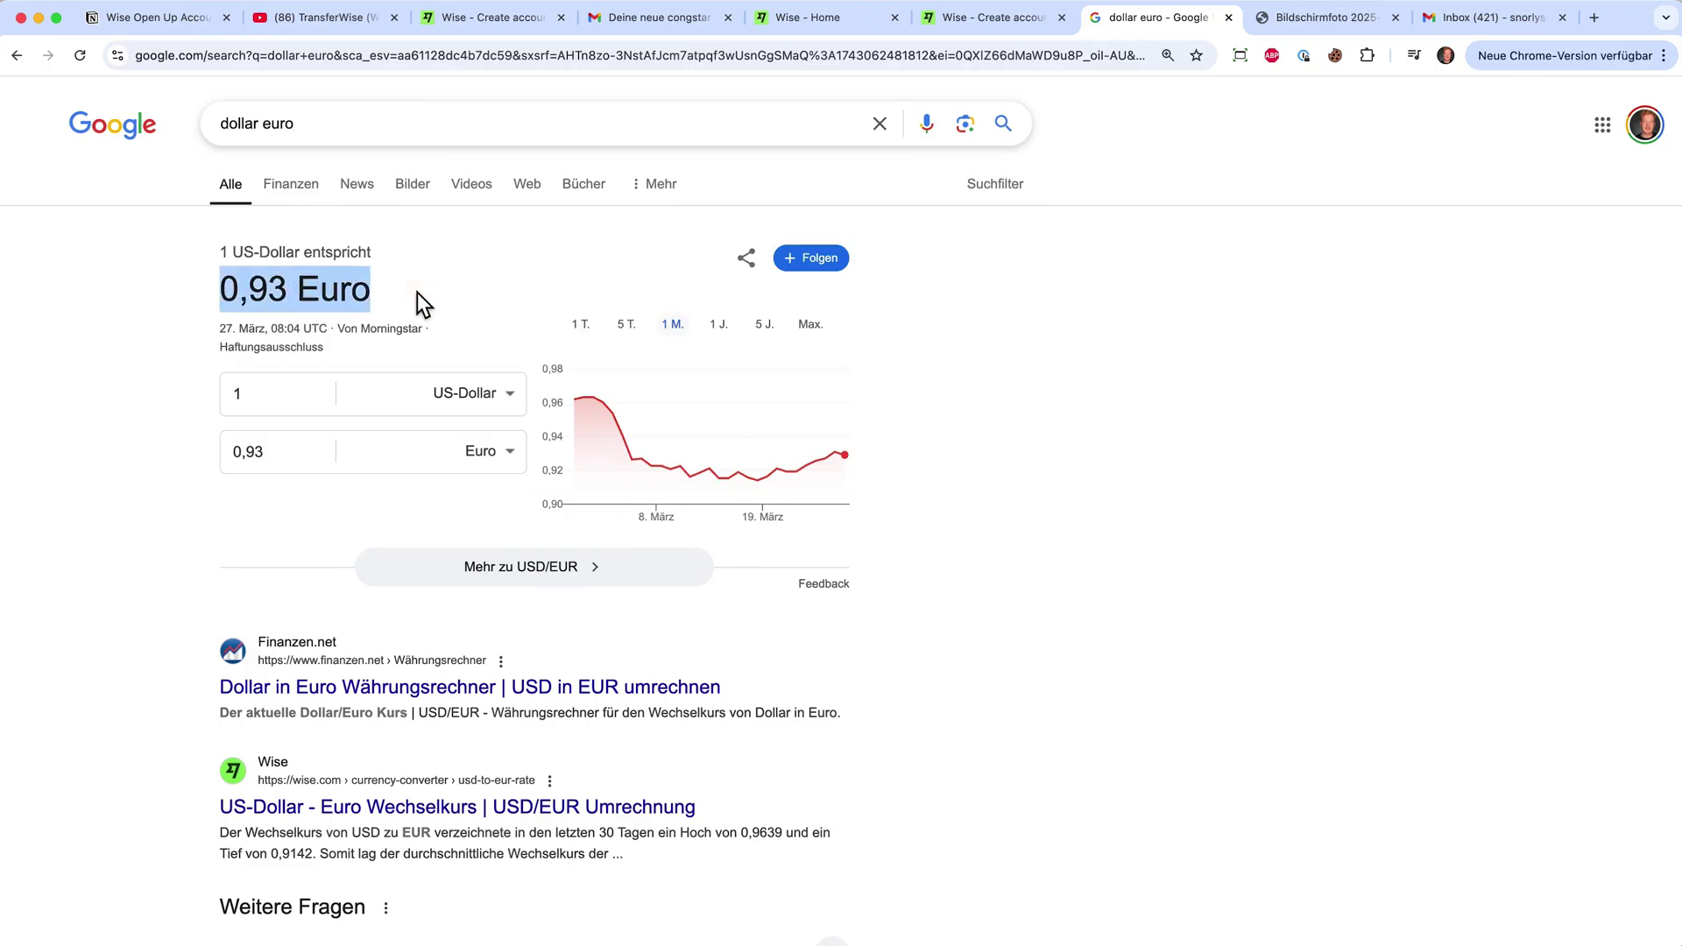
click(788, 17)
scroll(886, 411, up, 2)
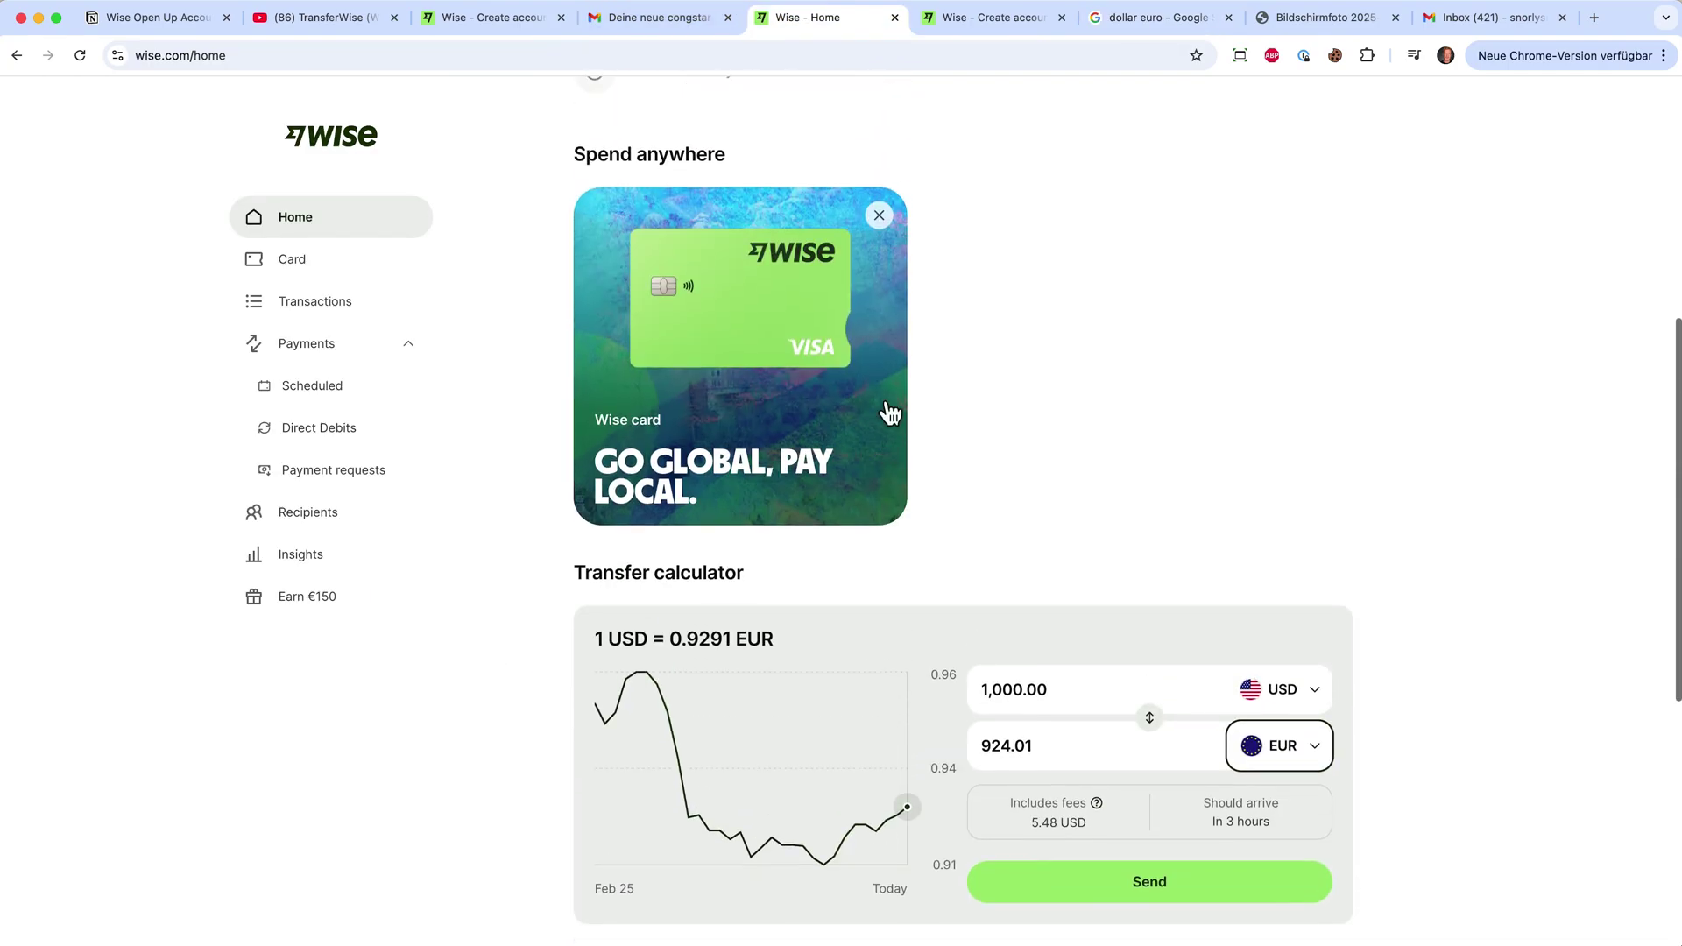
scroll(889, 413, up, 4)
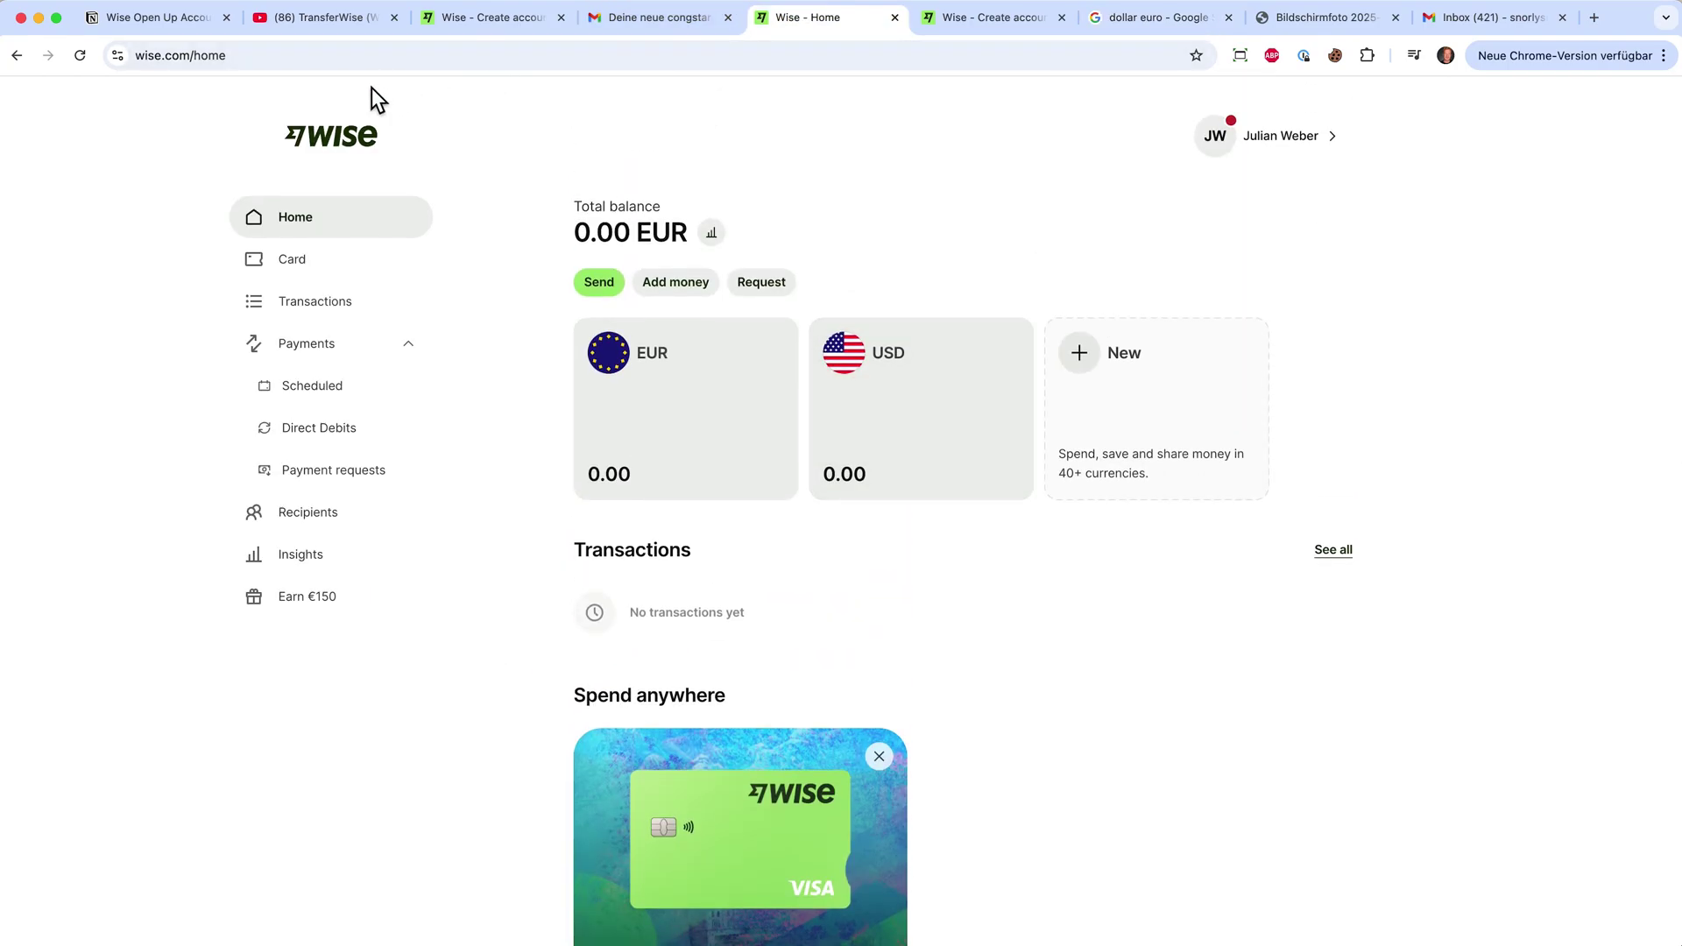
click(349, 20)
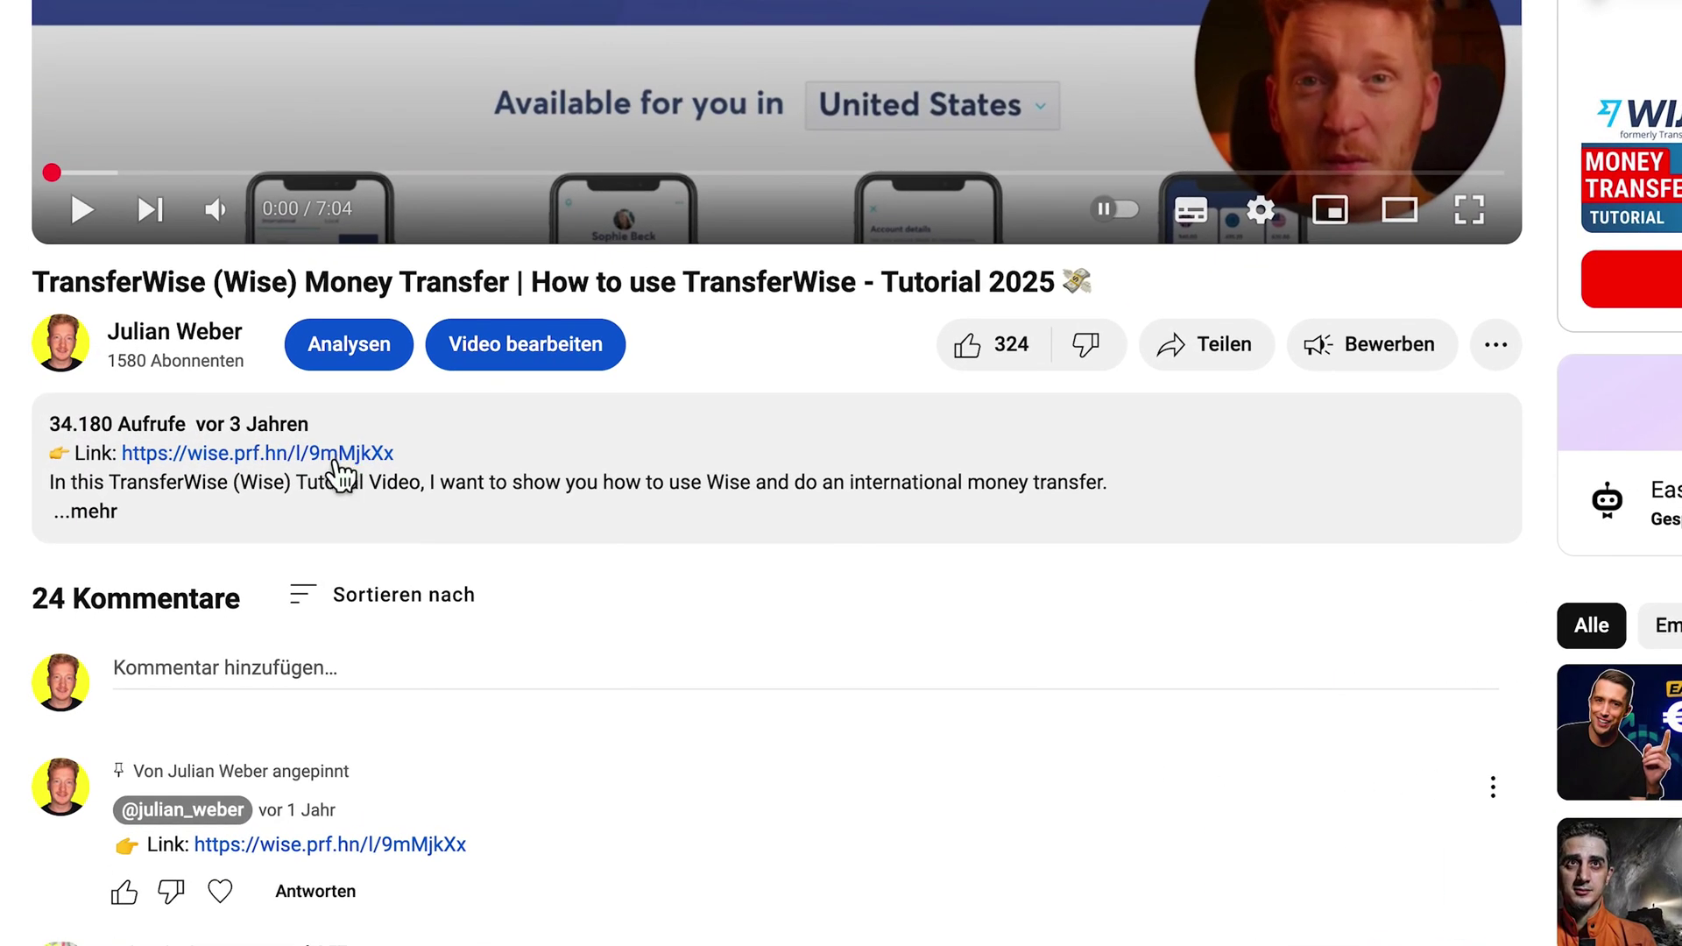
drag(394, 454, 122, 454)
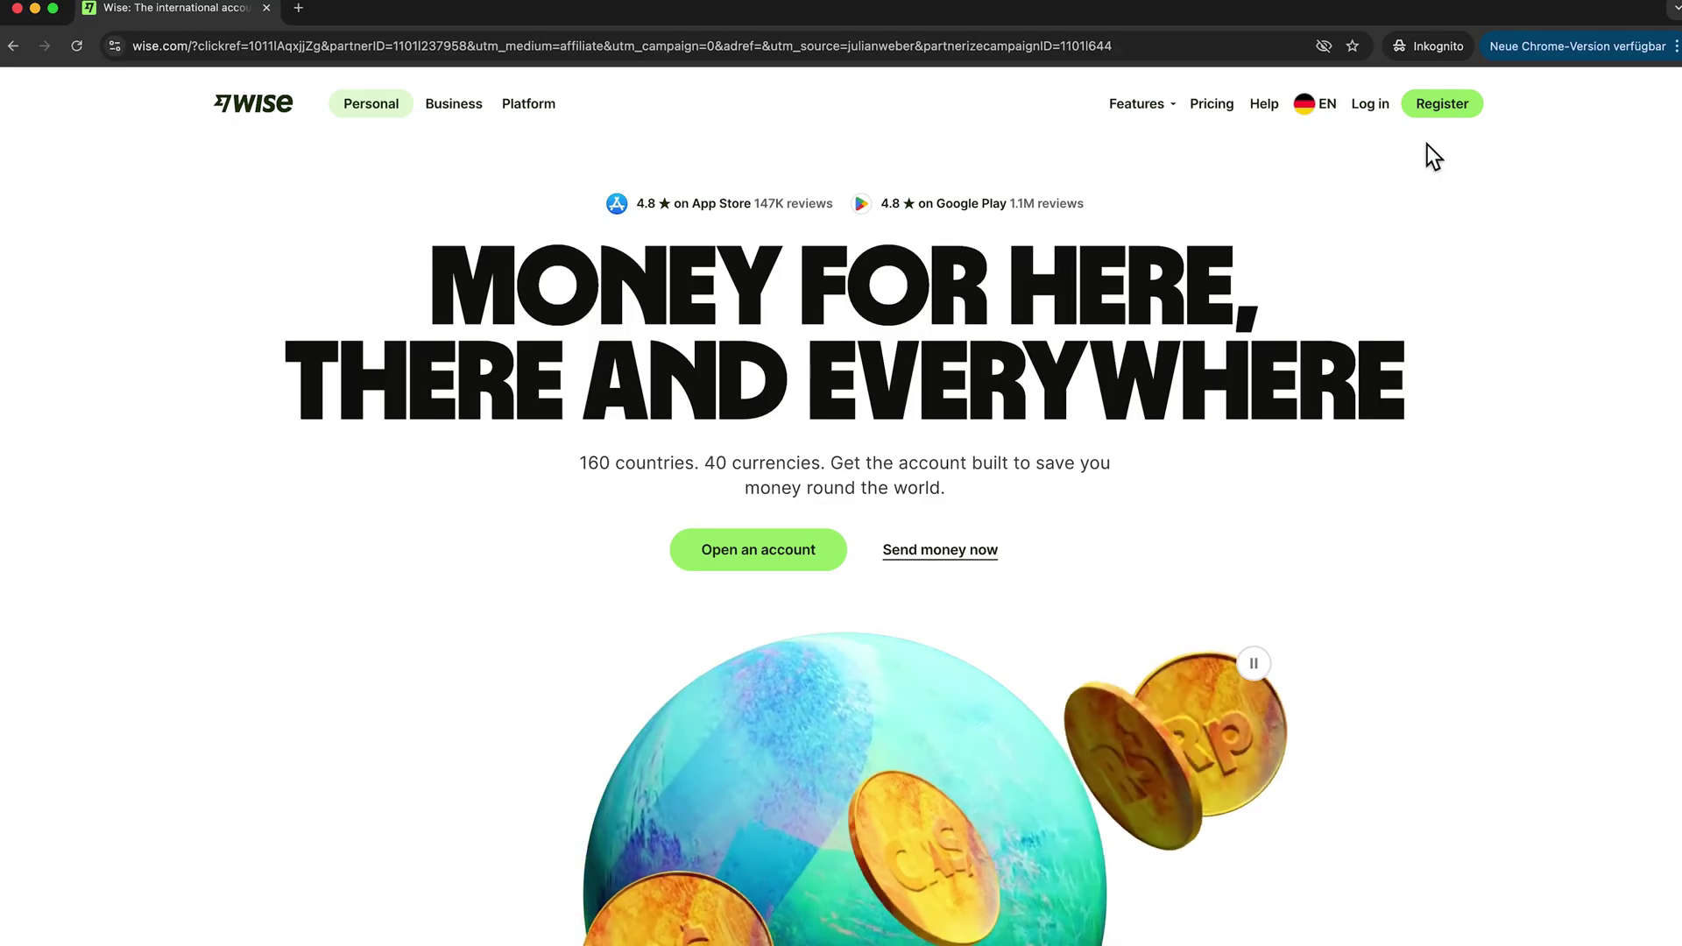
click(36, 9)
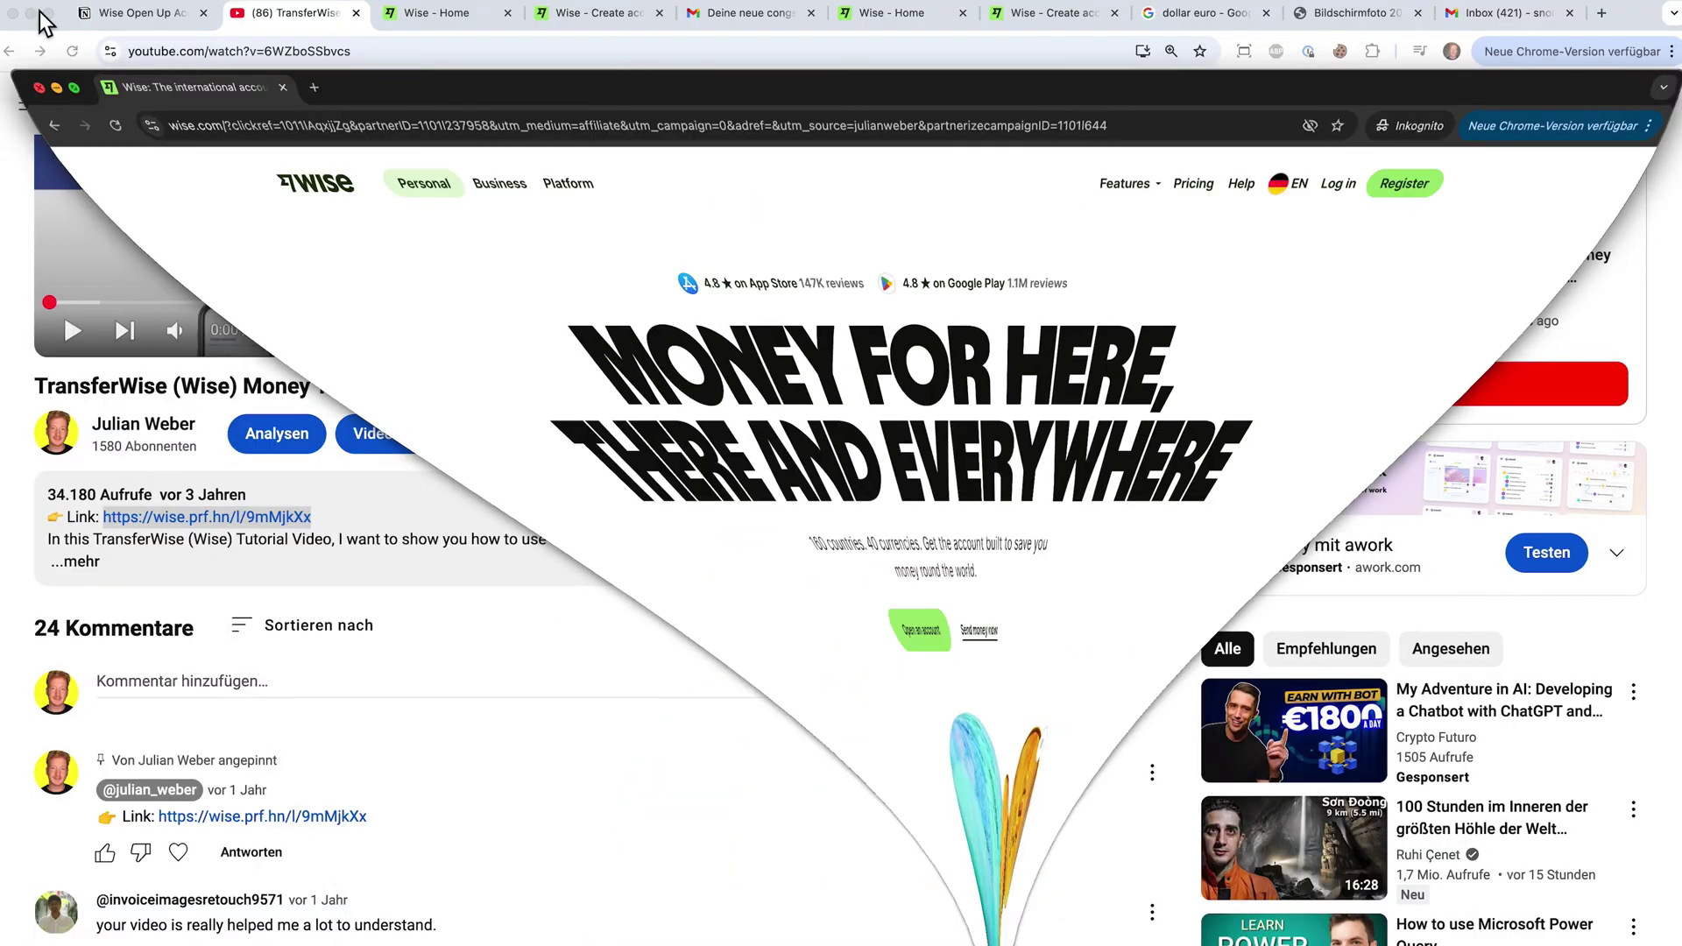